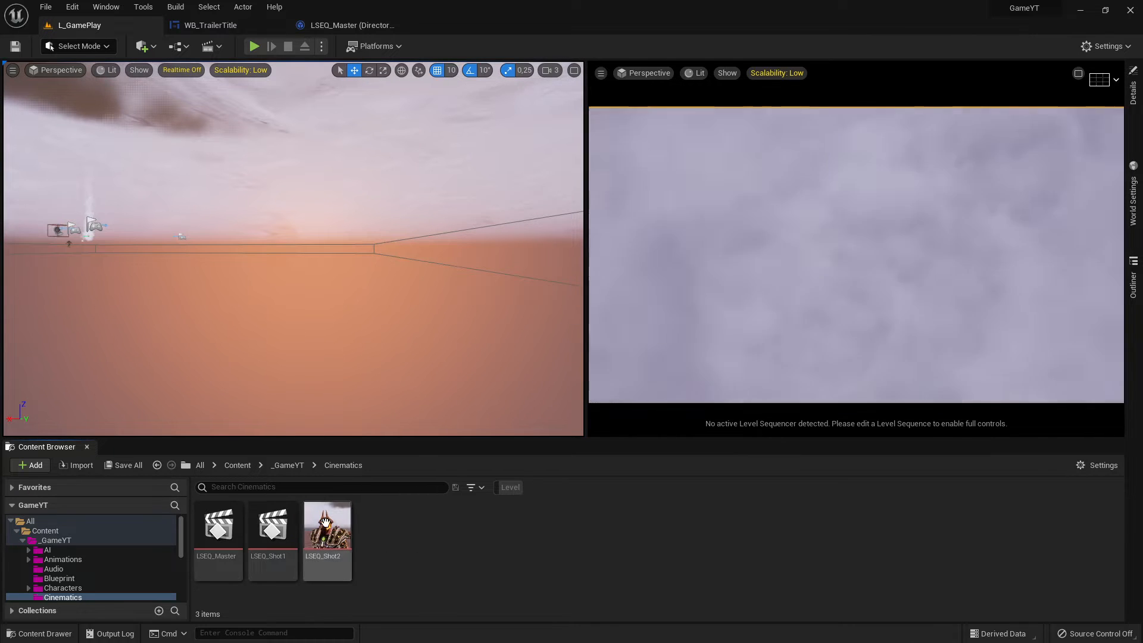
Duplicate the LSEQ_Shot1 level sequence in the Cinematics folder
right_click(413, 533)
left_click(407, 575)
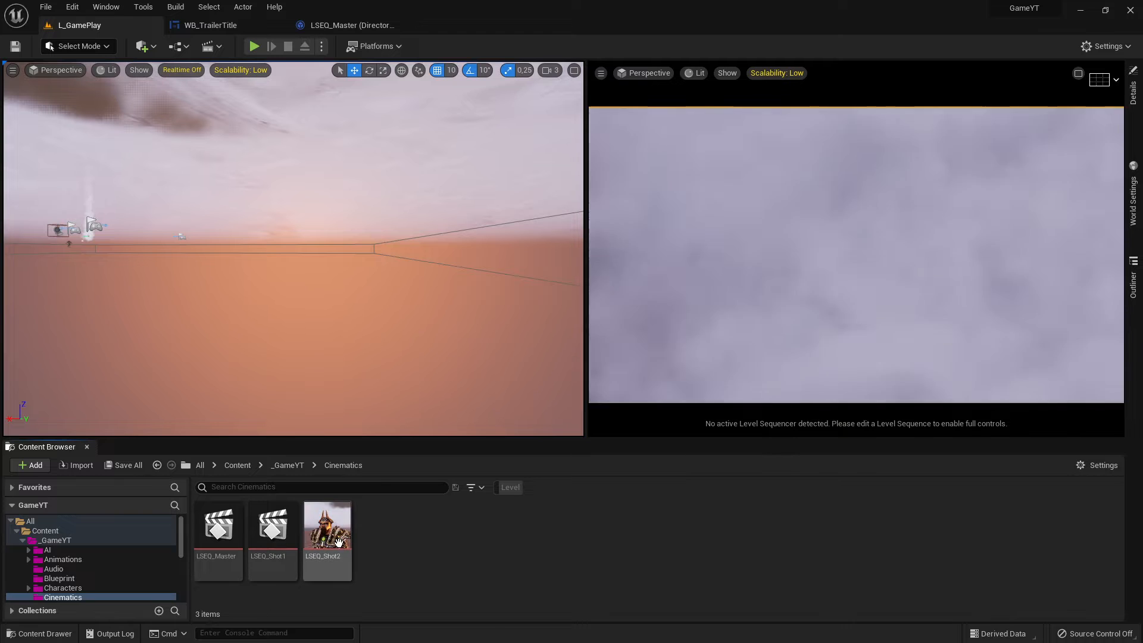
left_click(335, 527)
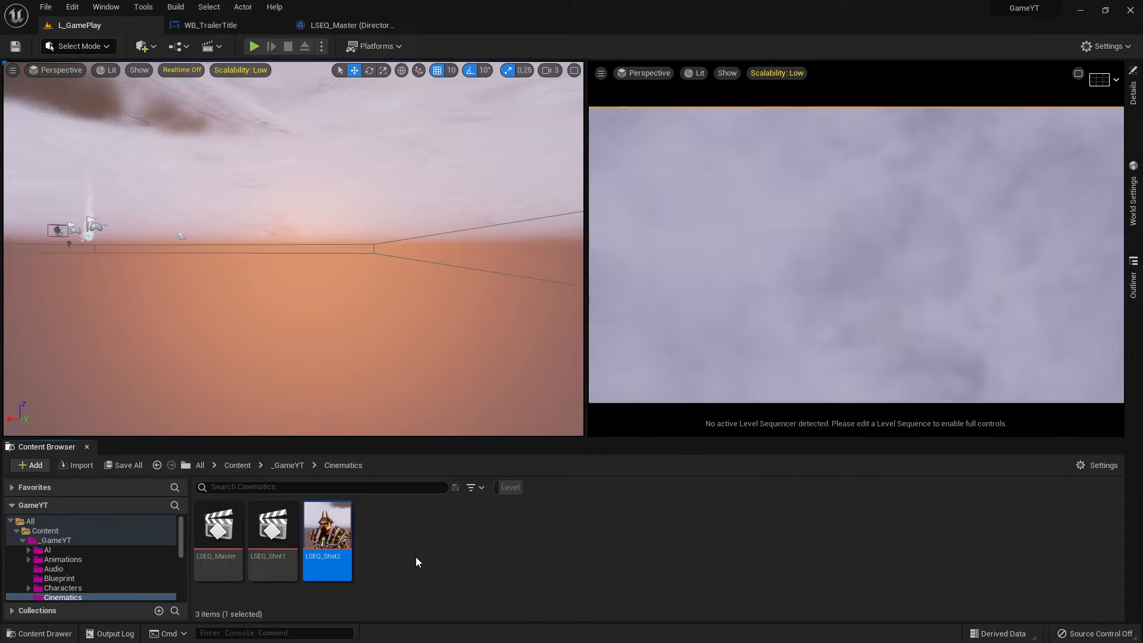
left_click(279, 523)
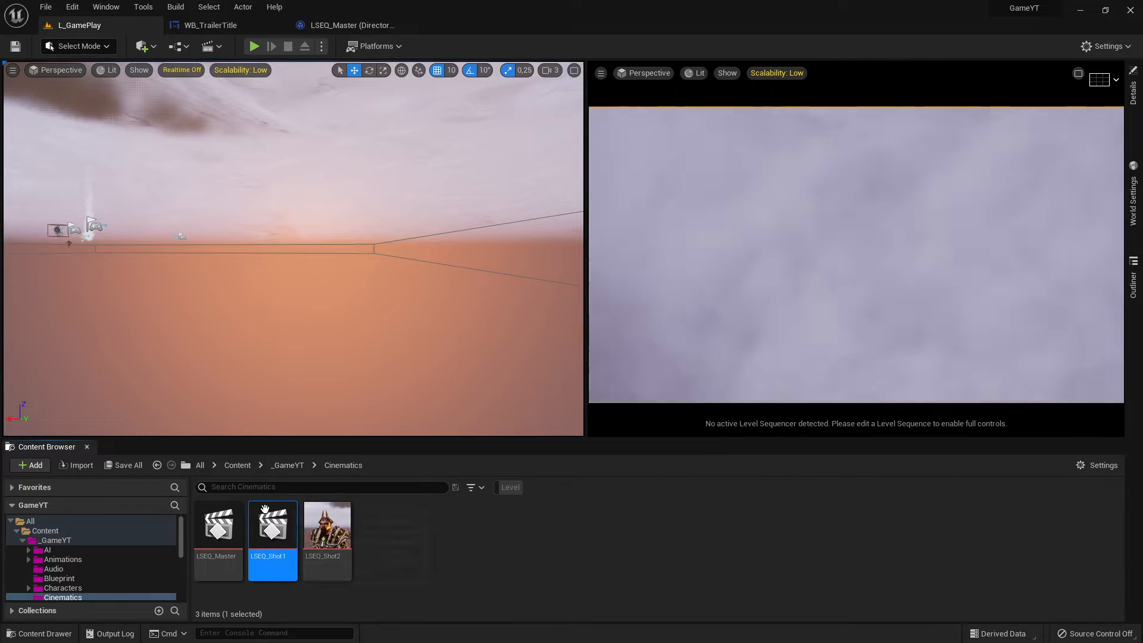
right_click(286, 541)
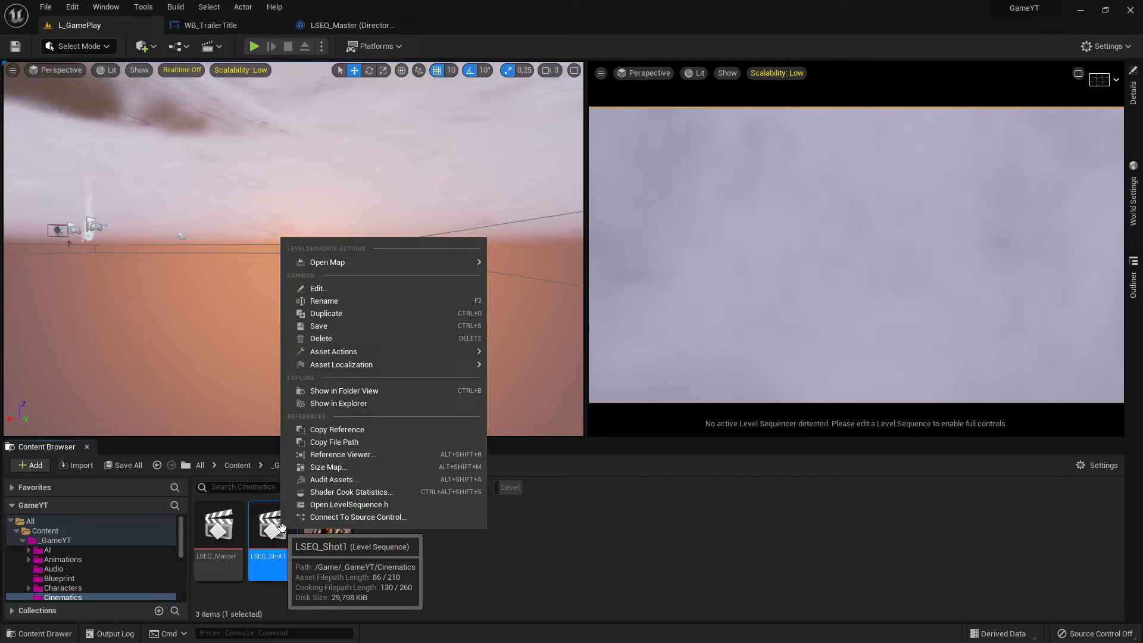
left_click(347, 314)
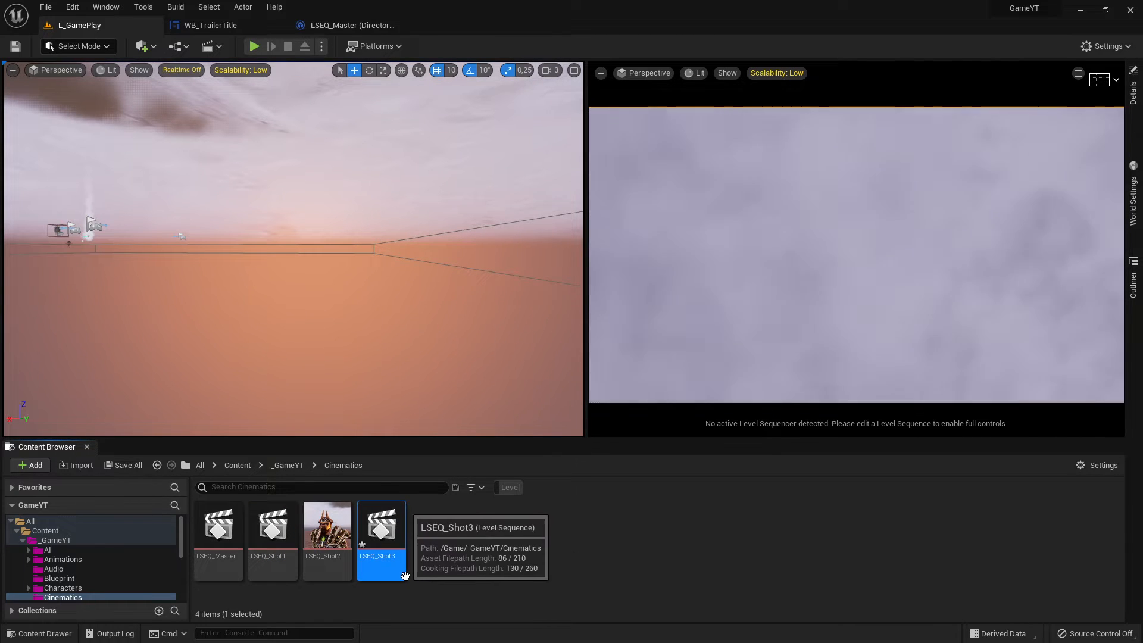
Save all modified content, including the duplicated sequence and GM_GamePlay
left_click(317, 543)
left_click(520, 544)
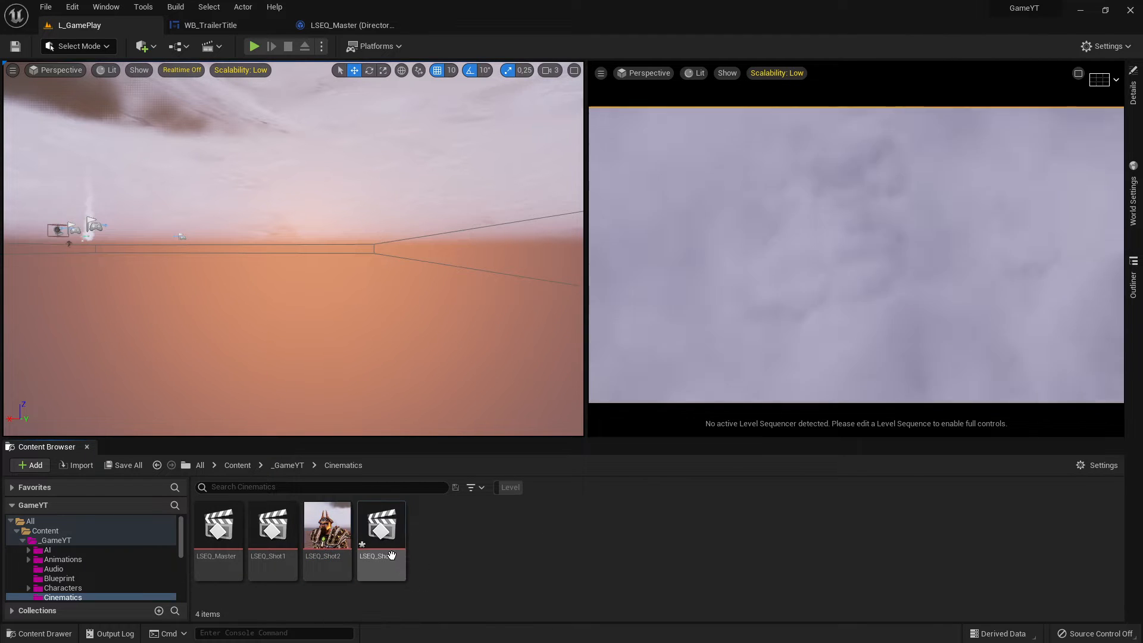
left_click(136, 470)
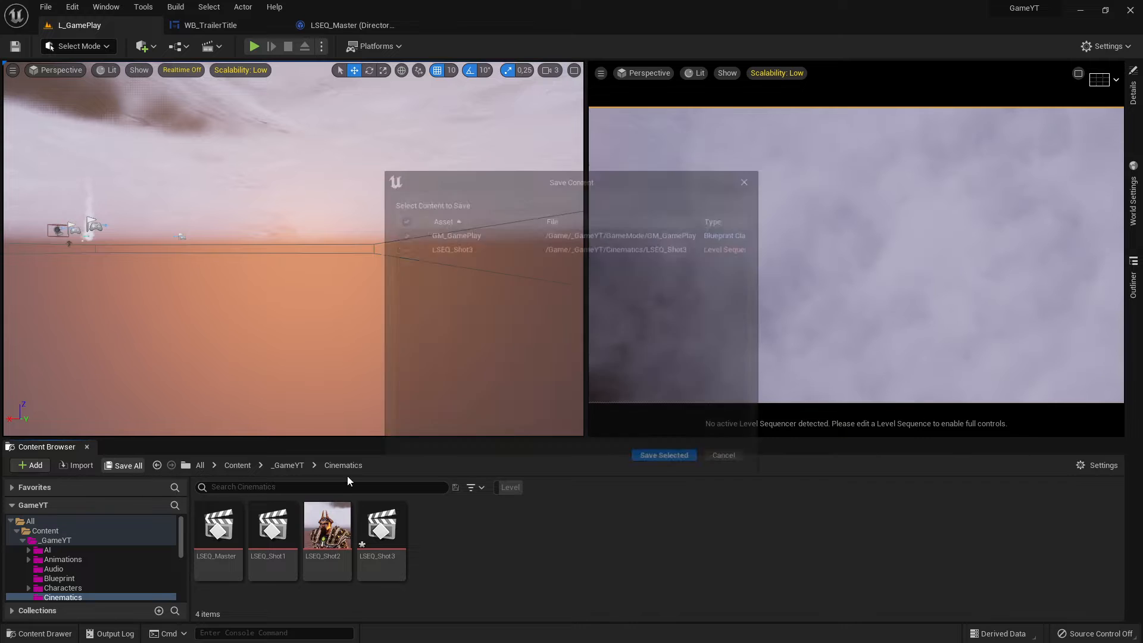
left_click(666, 459)
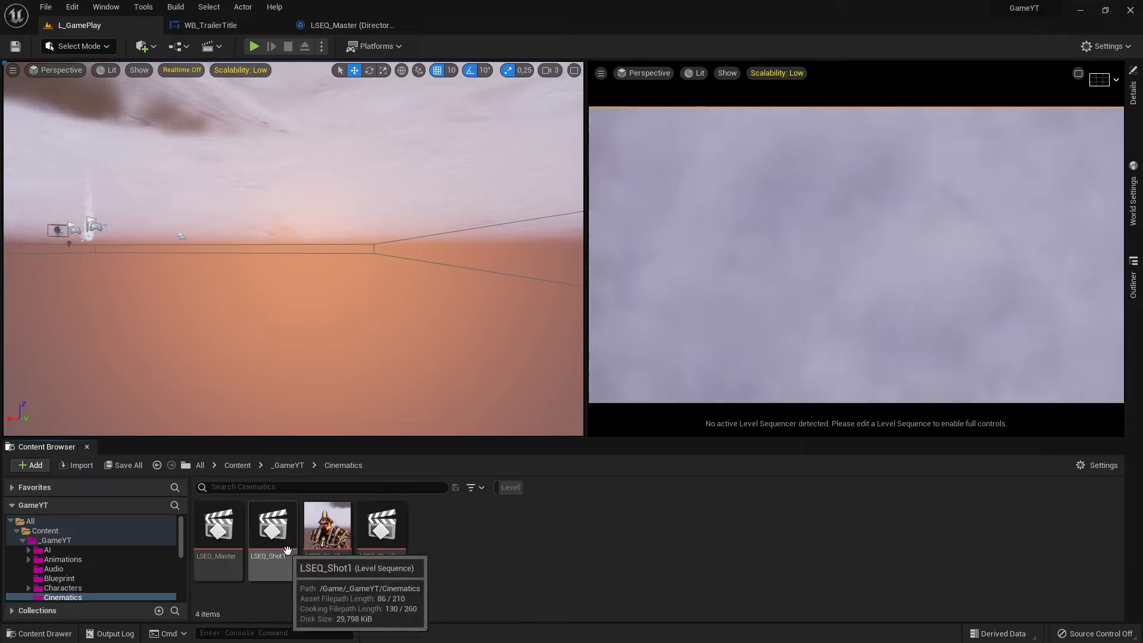
Open LSEQ_Shot3 in Sequencer and enlarge the Sequencer area and the cinematic viewport
double_click(381, 530)
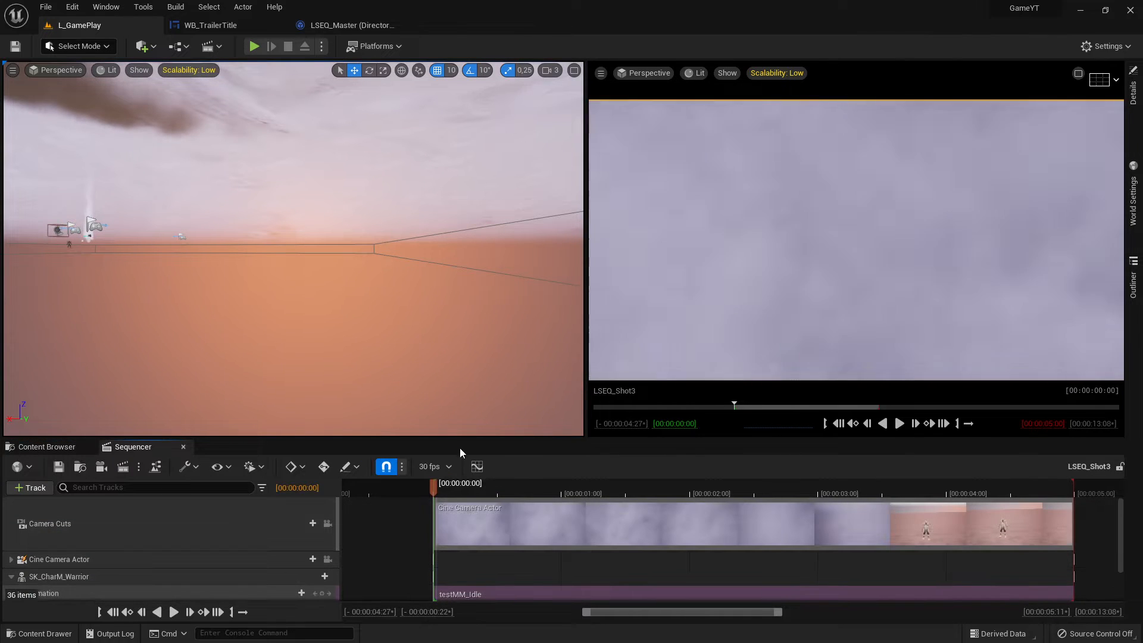
left_click_drag(462, 439, 476, 349)
left_click_drag(585, 187, 507, 196)
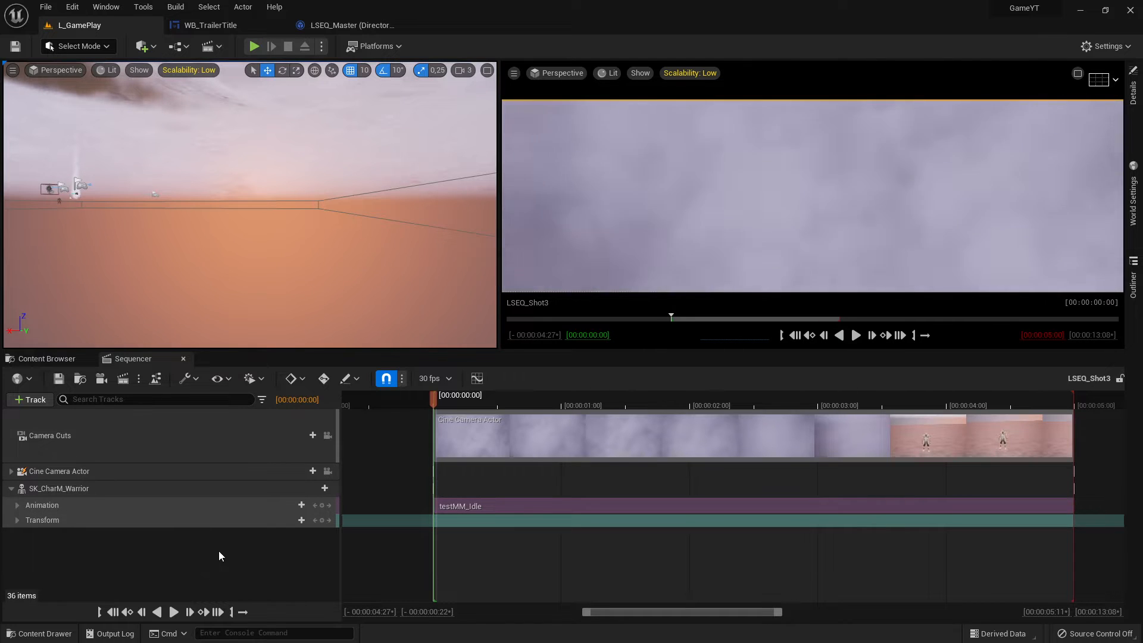
Collapse the SK_CharM_Warrior track and delete the Camera Cuts and Cine Camera Actor tracks from LSEQ_Shot3
left_click(12, 490)
left_click(119, 453)
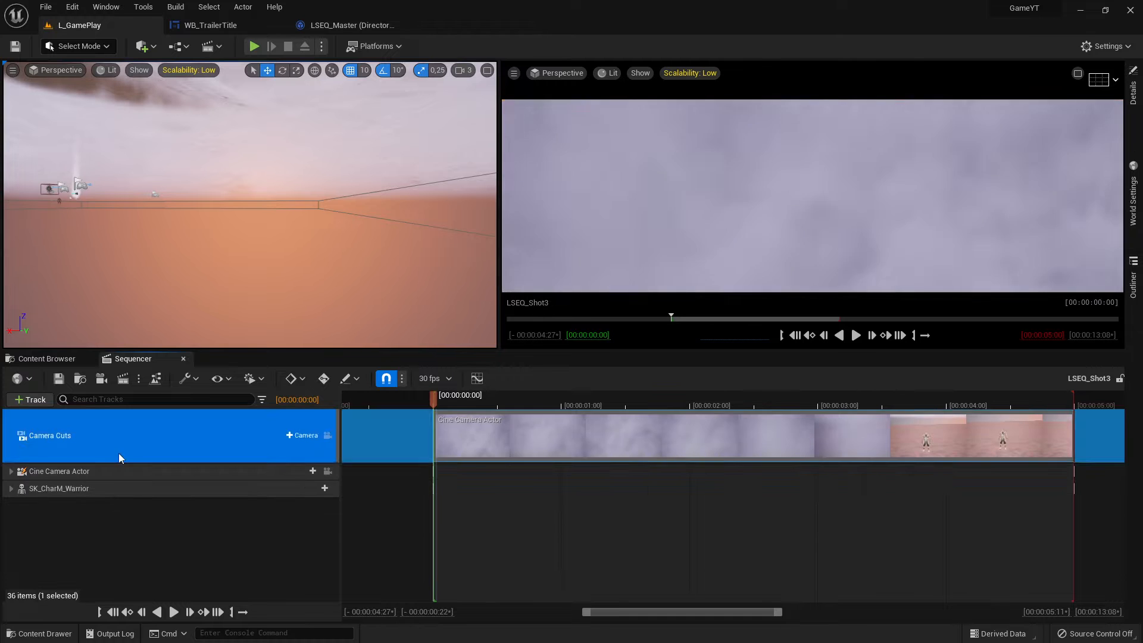
key("Delete")
left_click(91, 416)
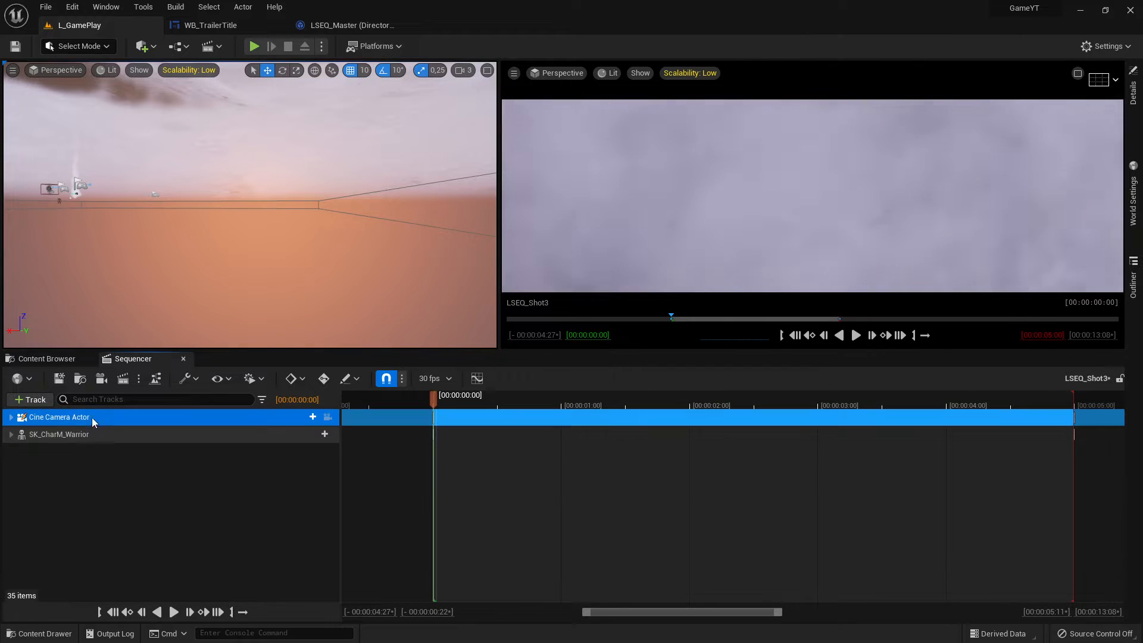
key("Delete")
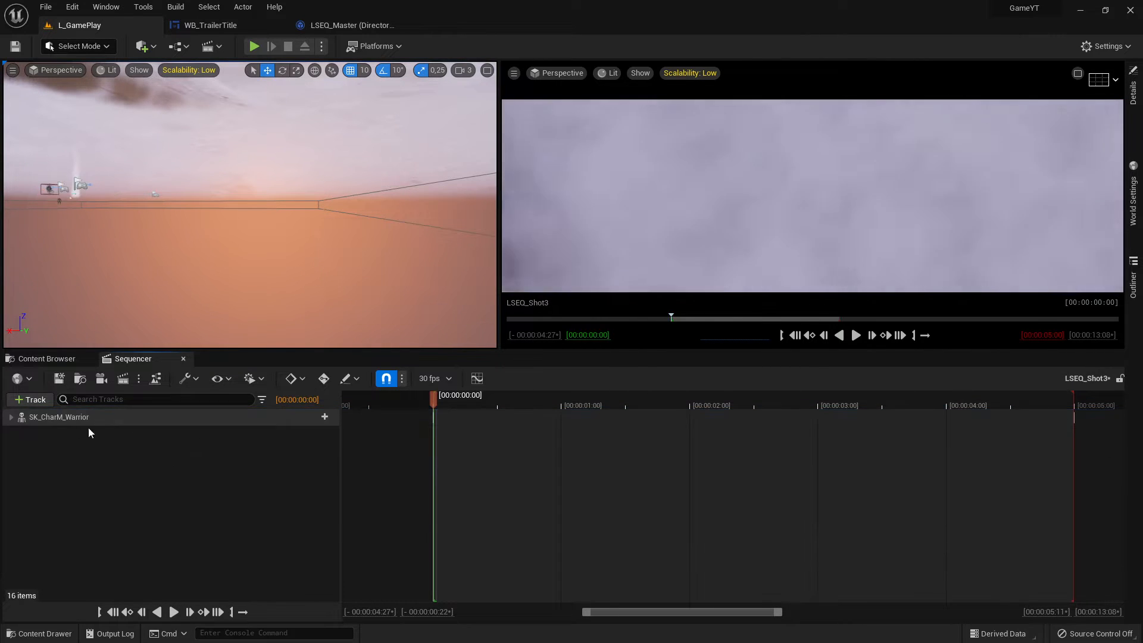
Create a new cine camera with its camera cut in LSEQ_Shot3 and widen the perspective viewport slightly
left_click(50, 416)
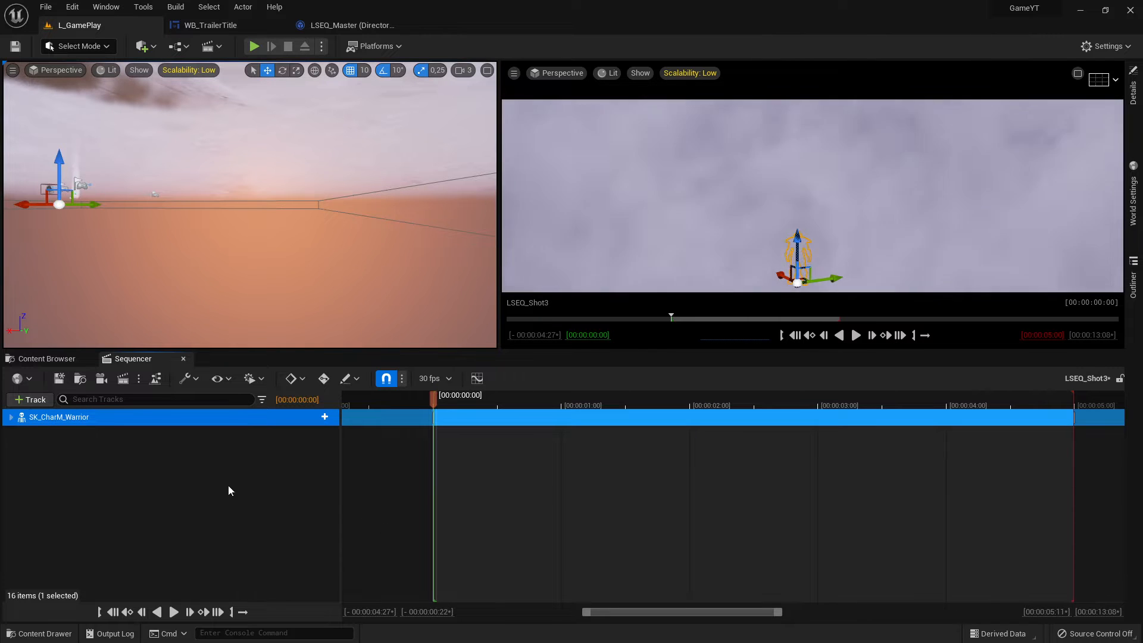
left_click(101, 380)
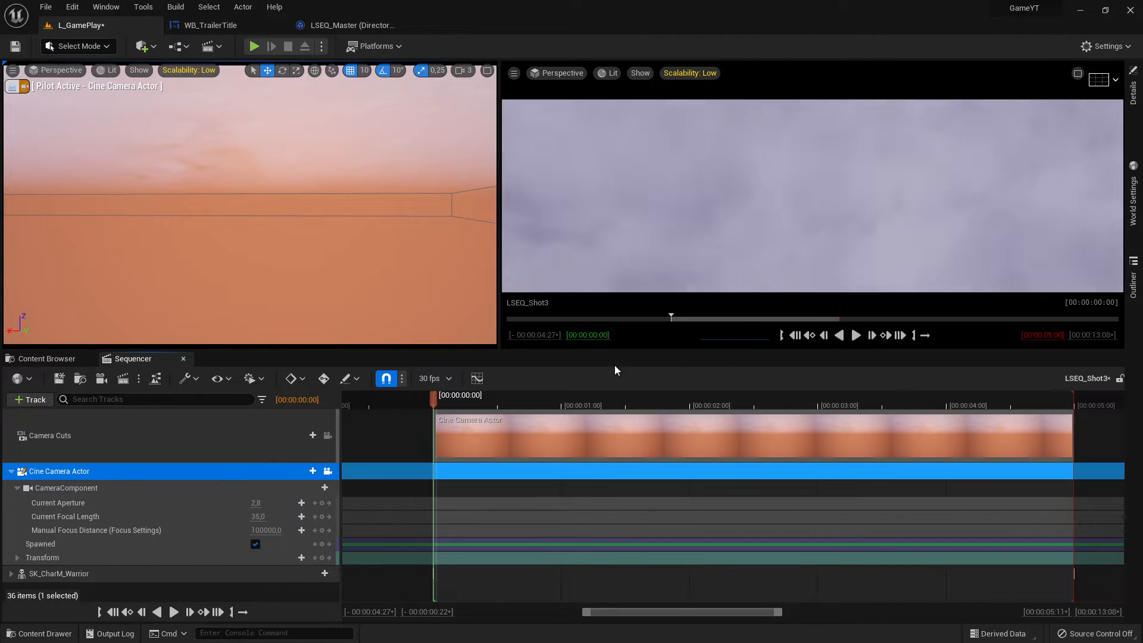
left_click_drag(498, 230, 534, 230)
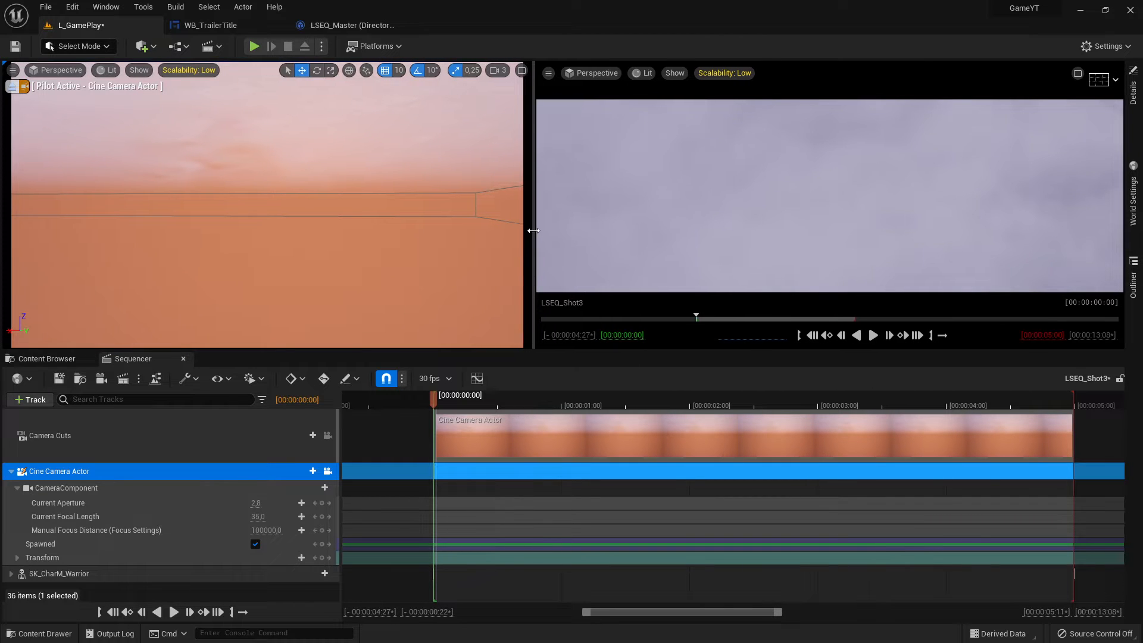
Stop piloting the new Cine Camera Actor in the perspective viewport and pilot it in the cinematic viewport instead
left_click(327, 472)
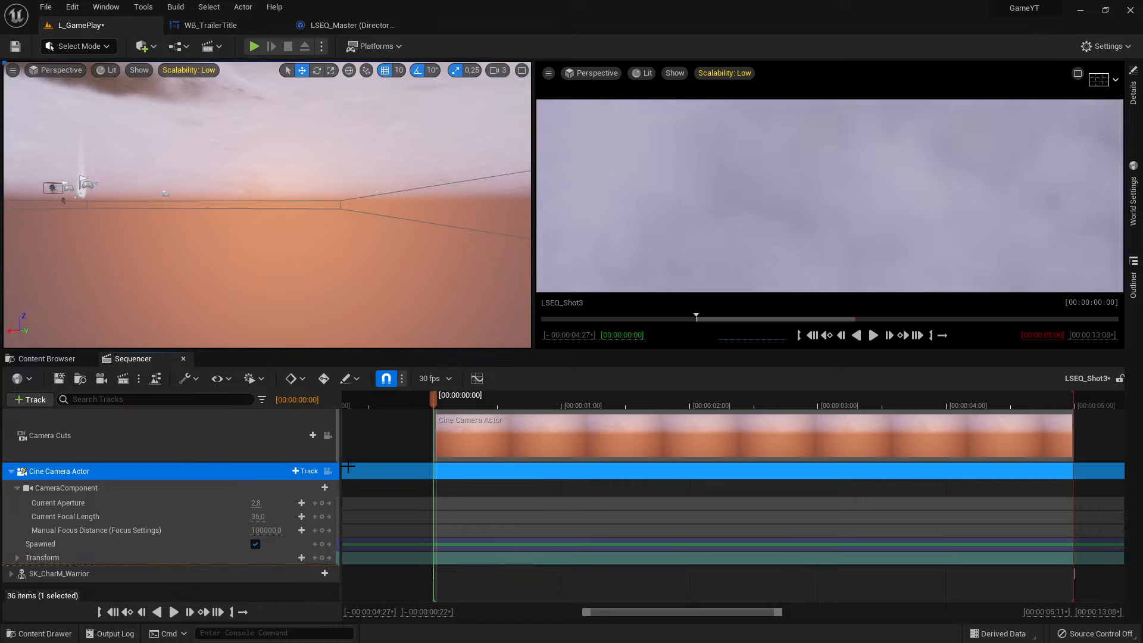
left_click(832, 184)
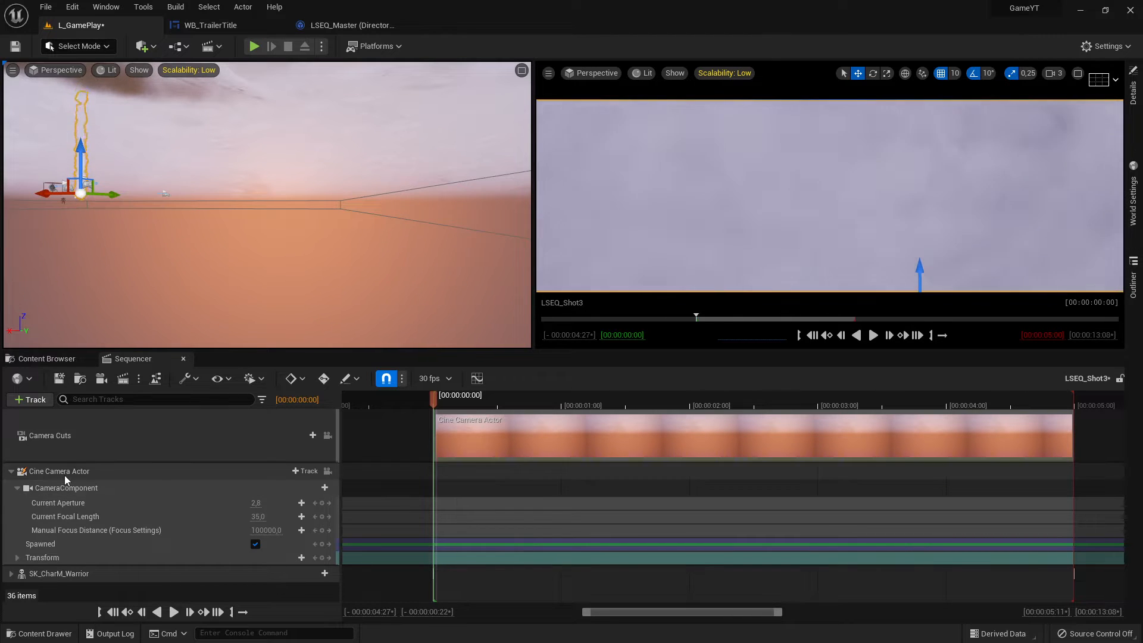
left_click(327, 472)
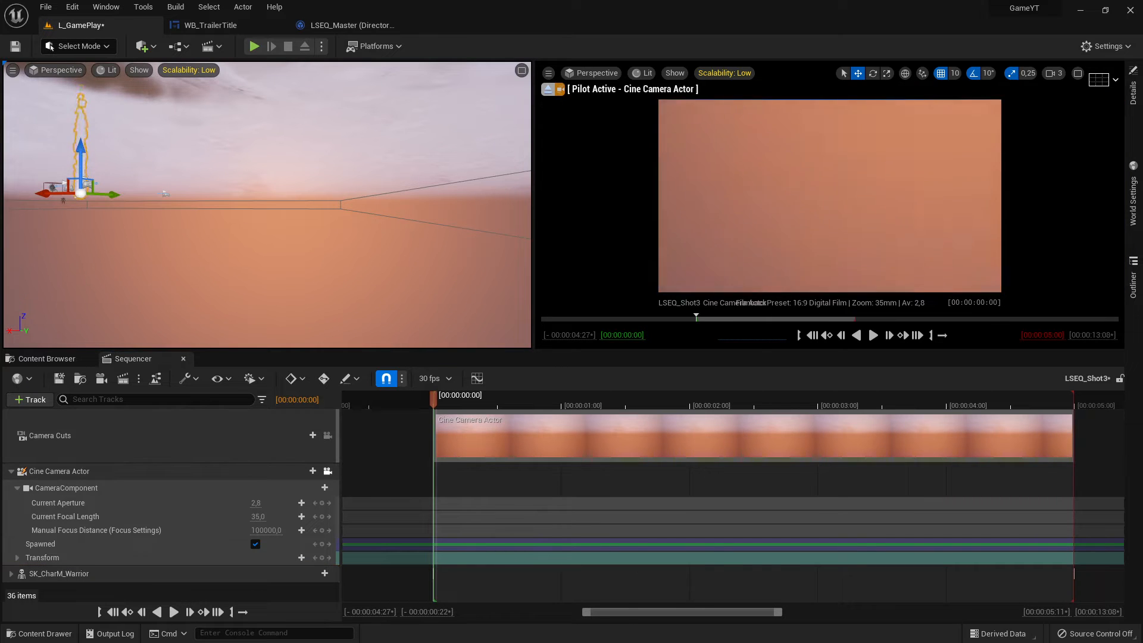
Set the camera speed to 4 and fly the piloted camera to frame the warrior from the front, about knees up, against the sky
key("f")
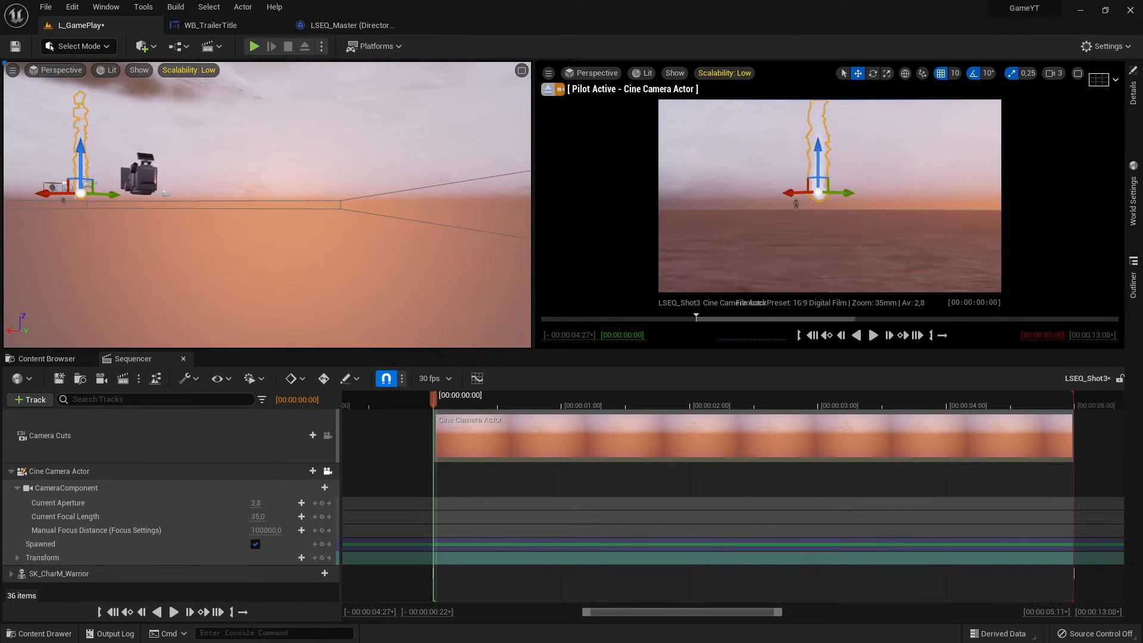
left_click(1053, 75)
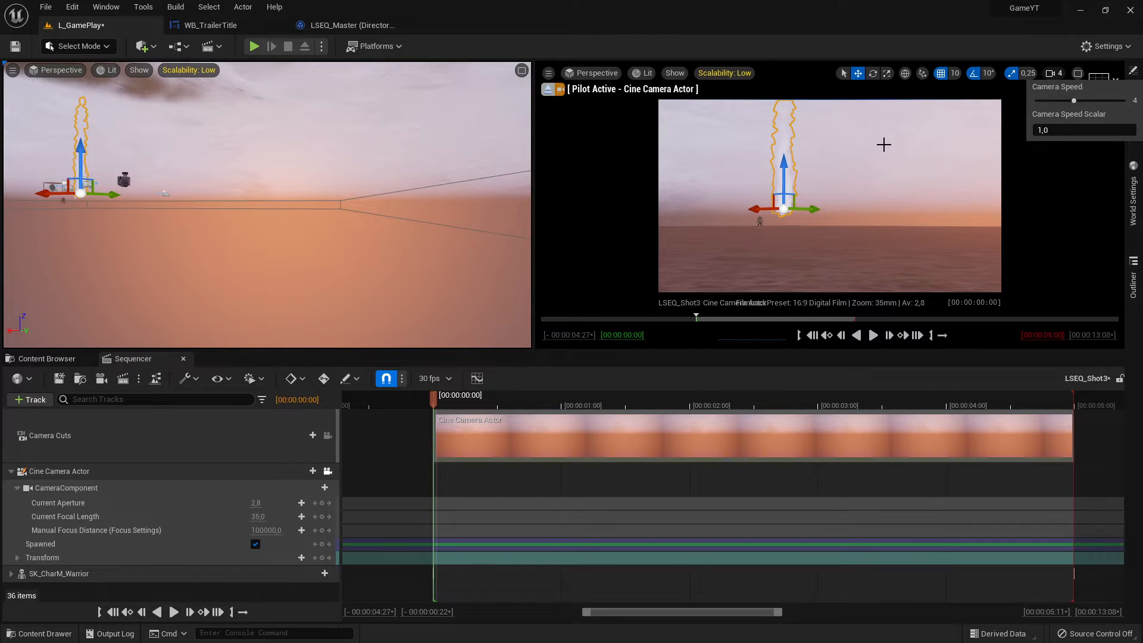
right_click_drag(884, 145, 852, 158)
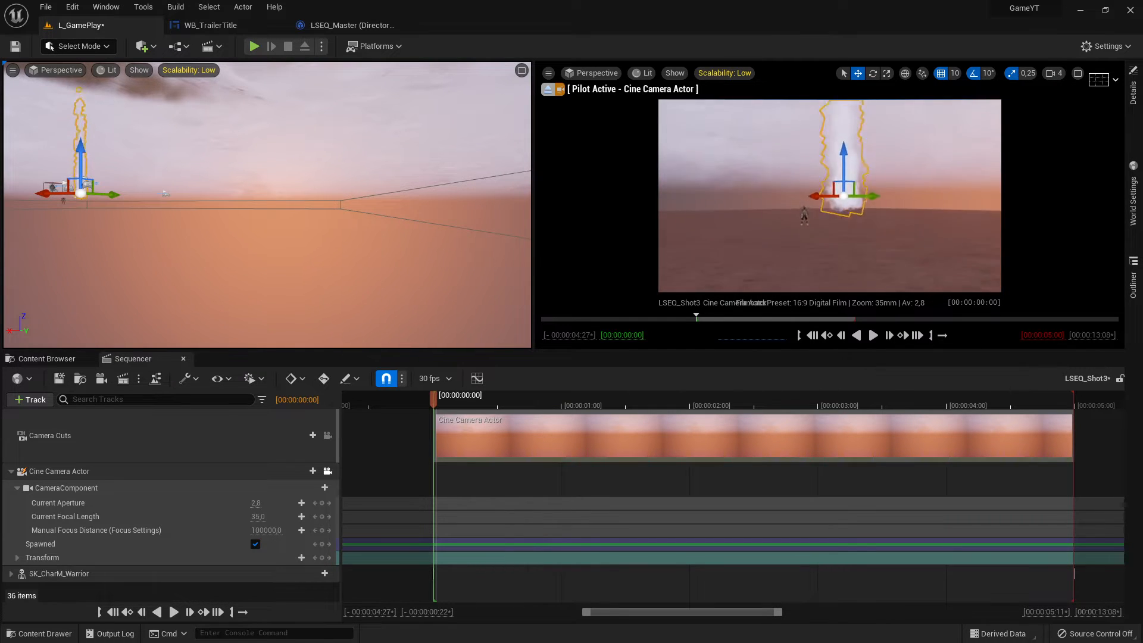
key("w")
right_click_drag(830, 196, 864, 202)
key("s")
key("w")
key("s")
key("w")
key("w")
key("s")
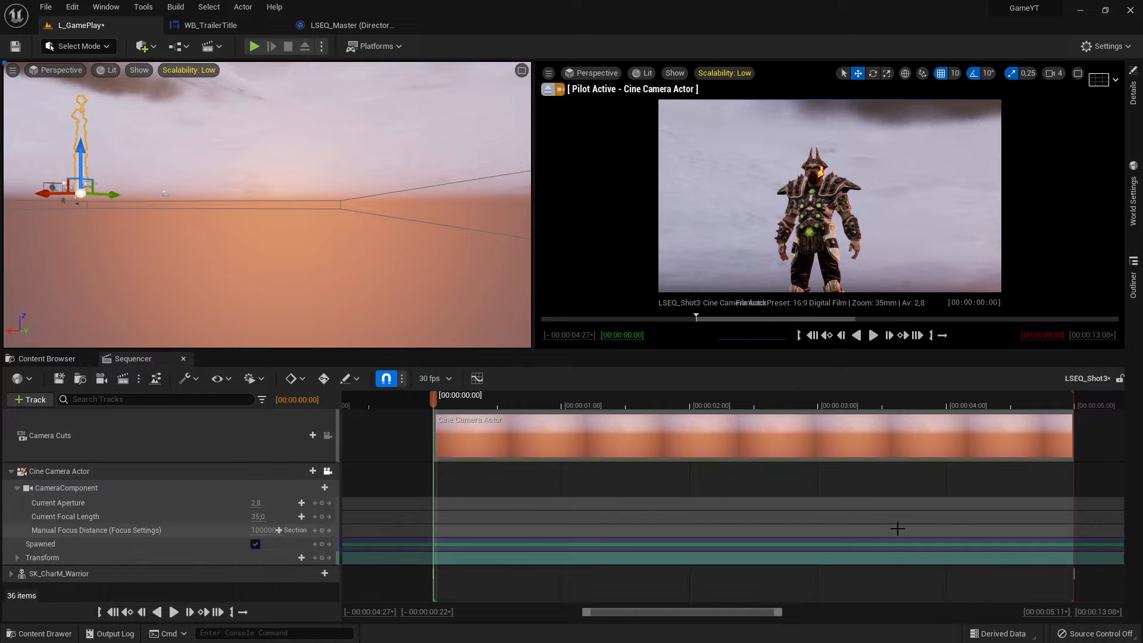
Return to frame 00:00 of the sequence and key the Cine Camera Actor's Transform there
left_click(433, 401)
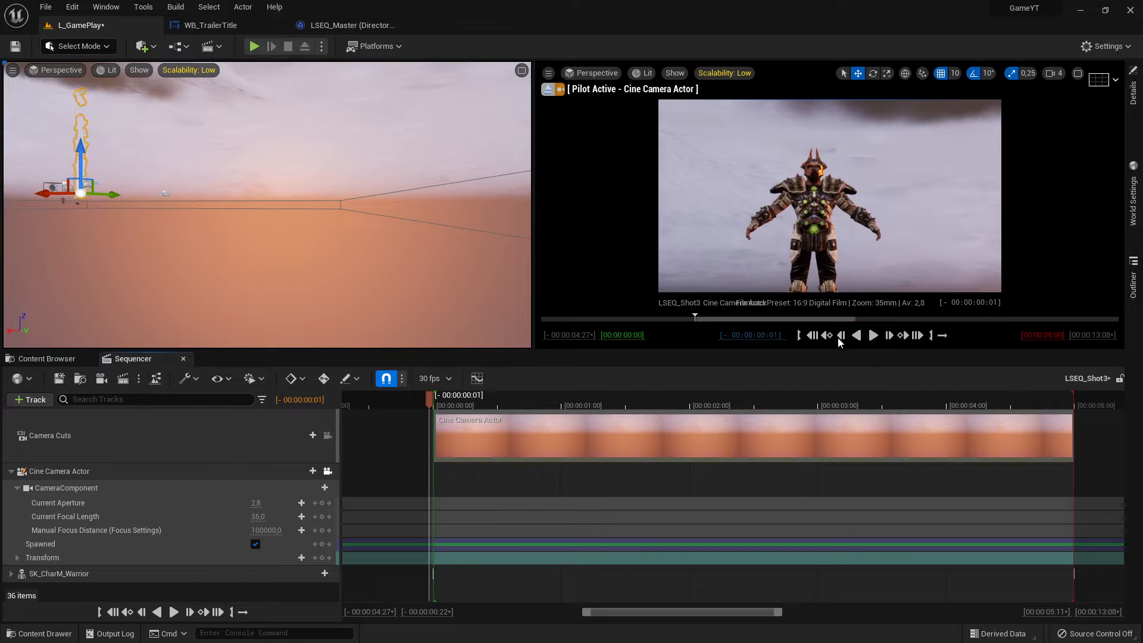
left_click(814, 338)
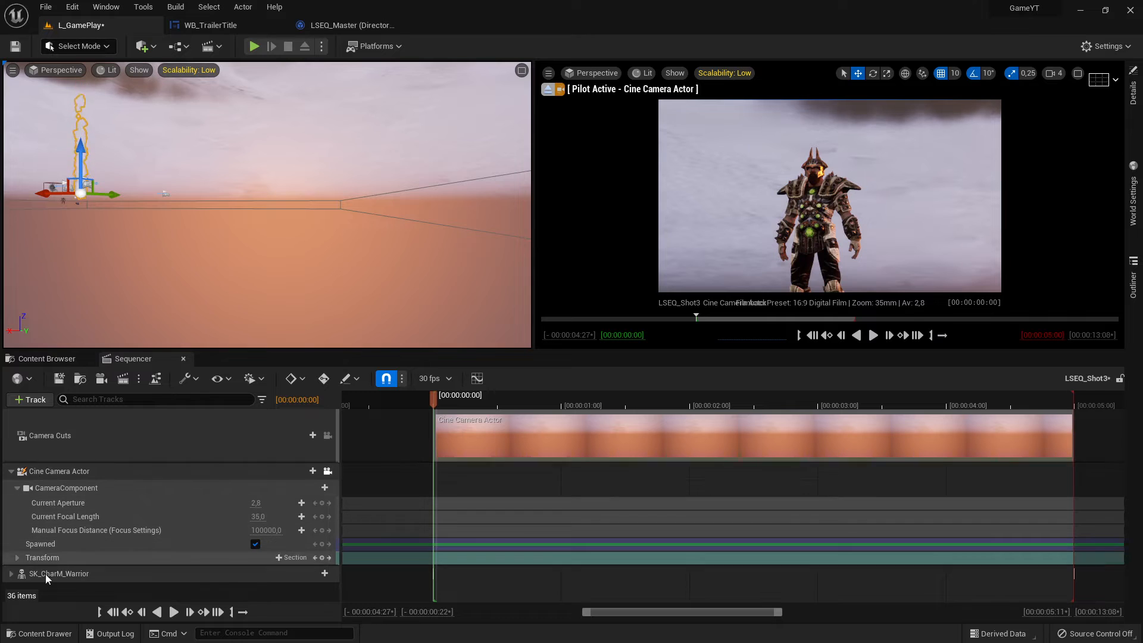
left_click(320, 558)
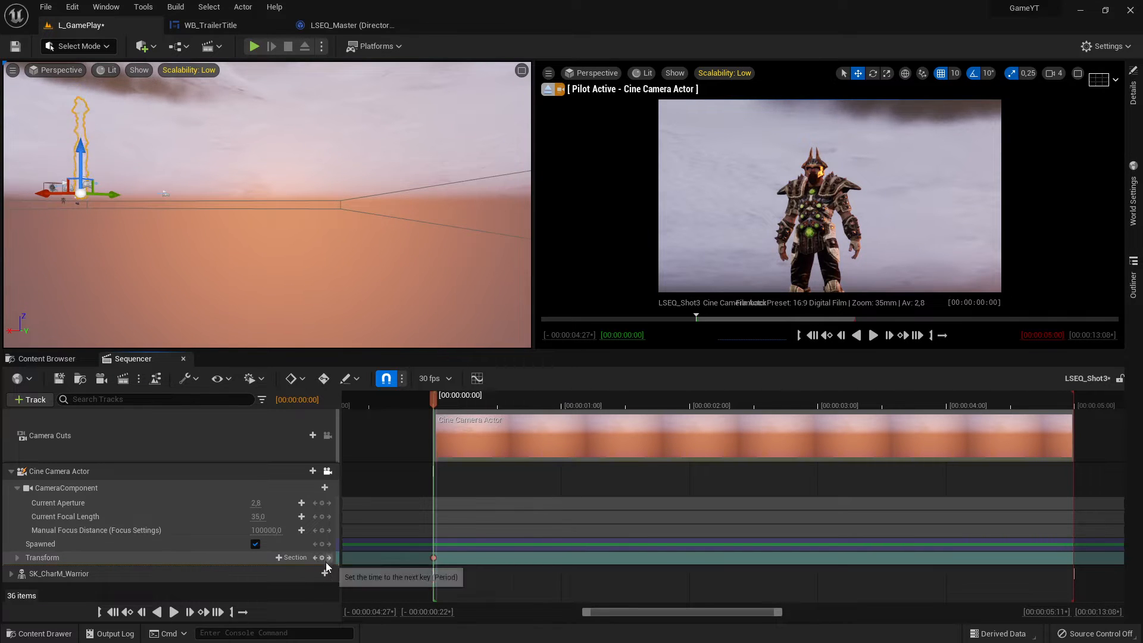
left_click(322, 558)
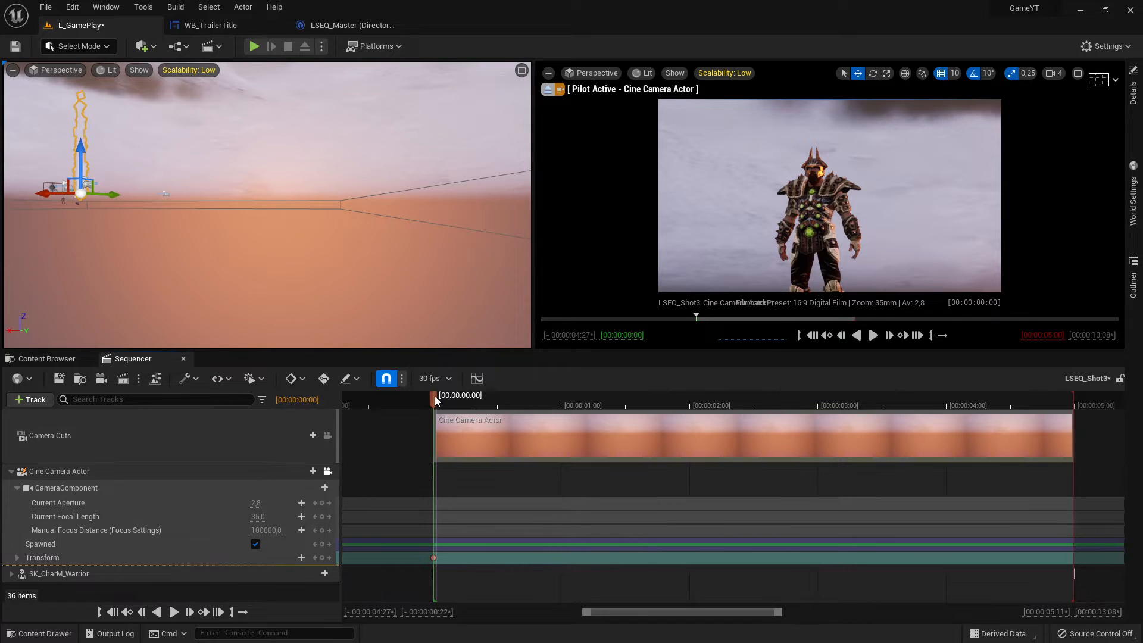
Go to the end of the sequence at 04:29 and move the camera, at speed 2, into a frontal close-up of the warrior's head and shoulders
left_click_drag(446, 400, 1070, 407)
left_click(917, 335)
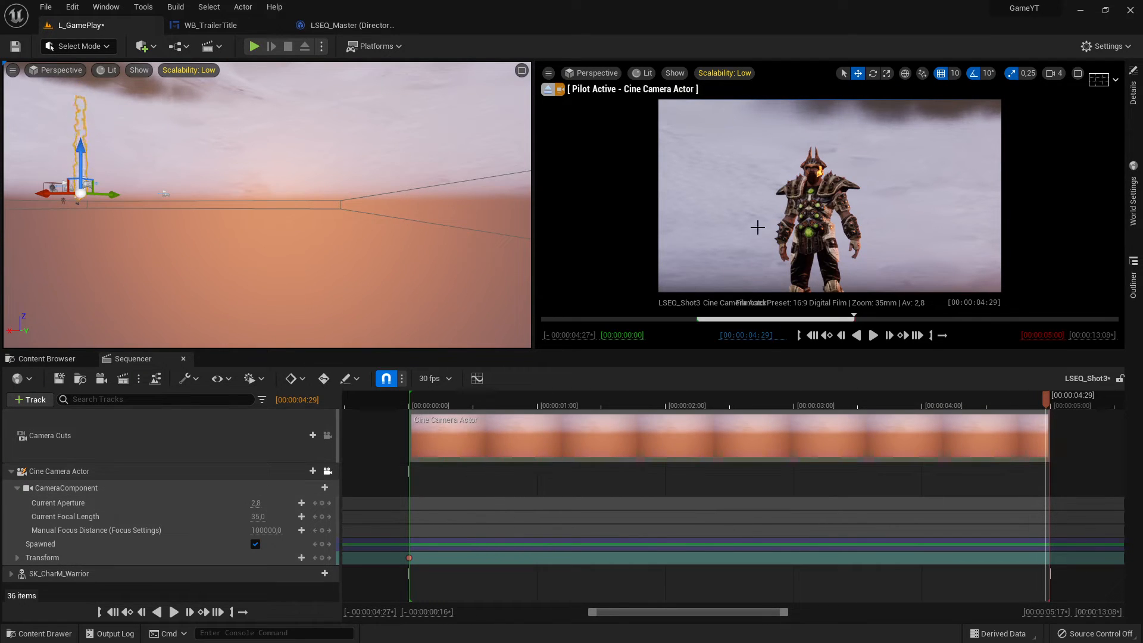
right_click_drag(757, 227, 794, 248)
key("w")
key("w")
key("s")
key("w")
left_click(1053, 73)
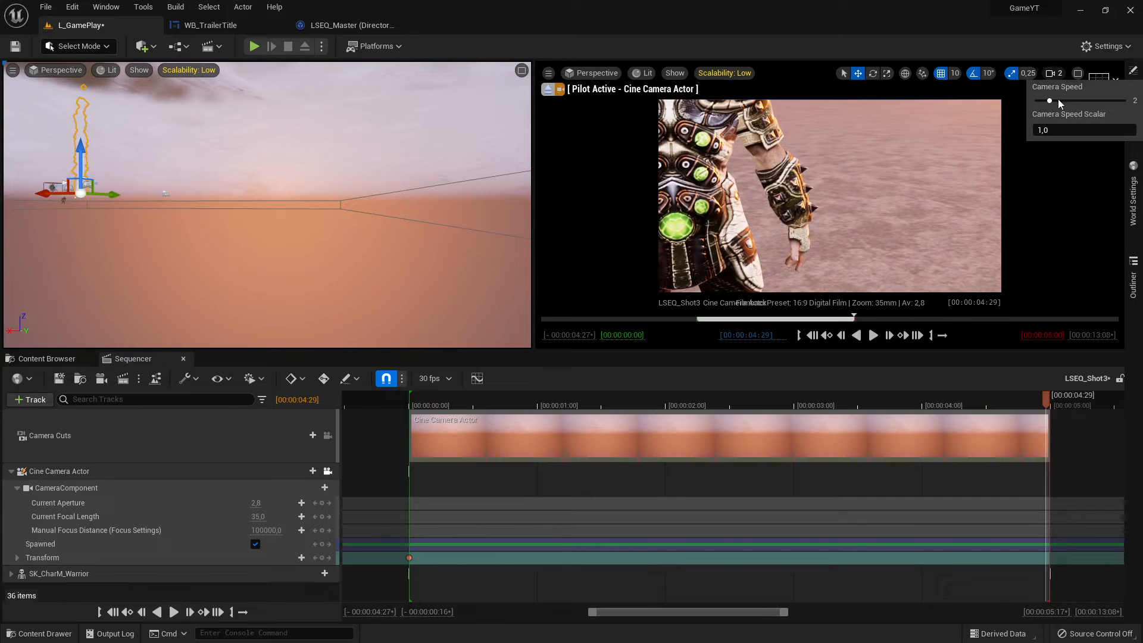
key("s")
right_click_drag(862, 197, 836, 223)
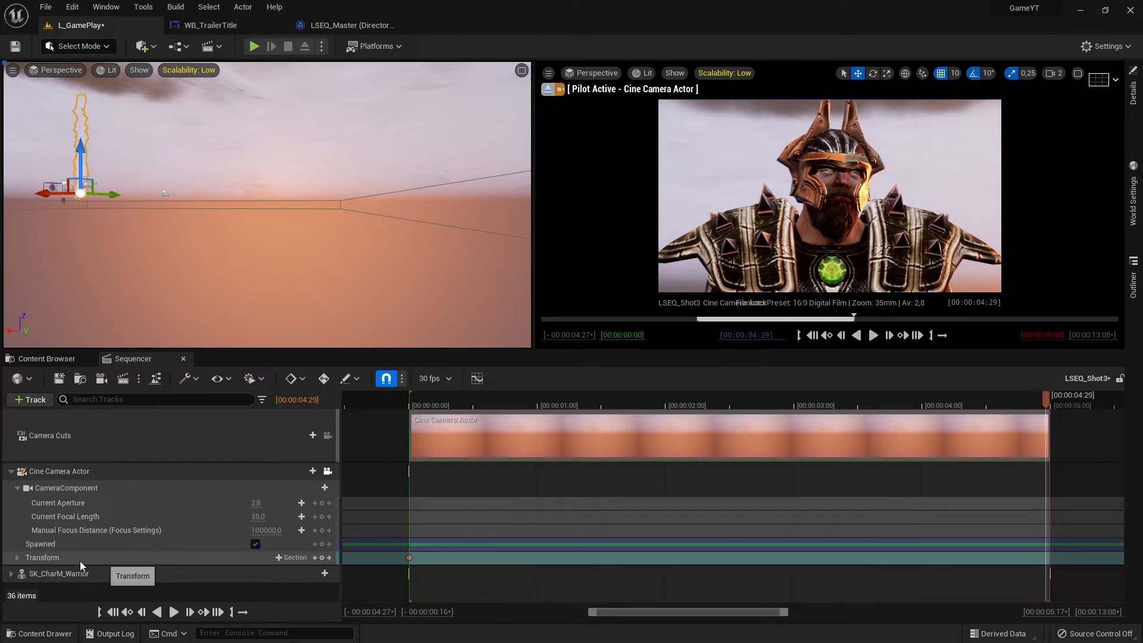
Key the Cine Camera Actor's Transform at 04:29 and save LSEQ_Shot3
left_click(323, 557)
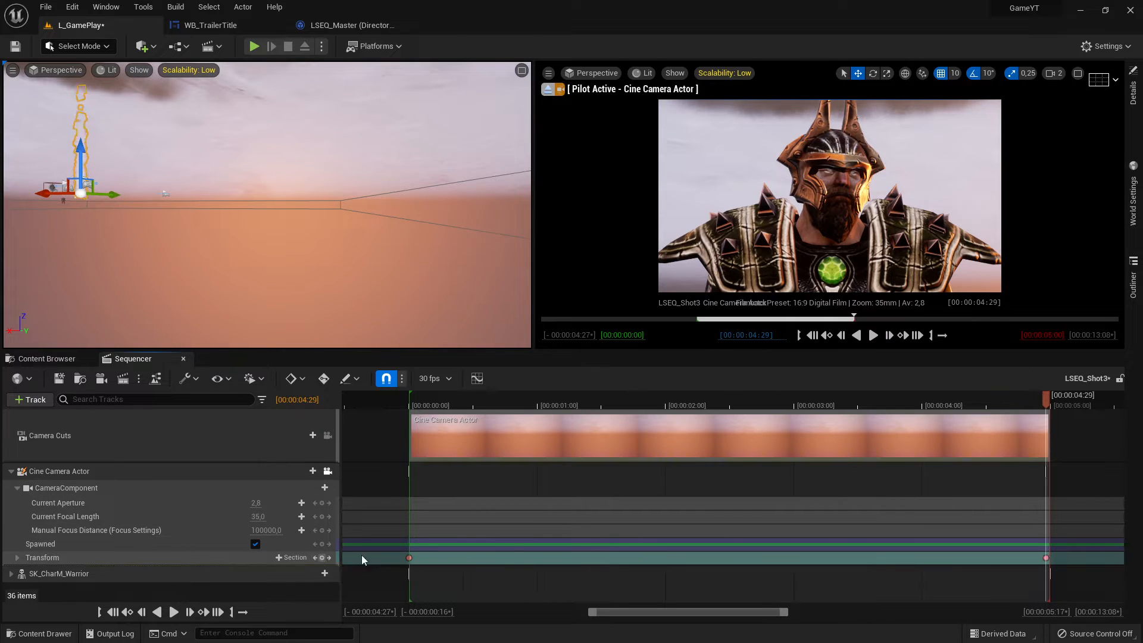
key("ctrl+s")
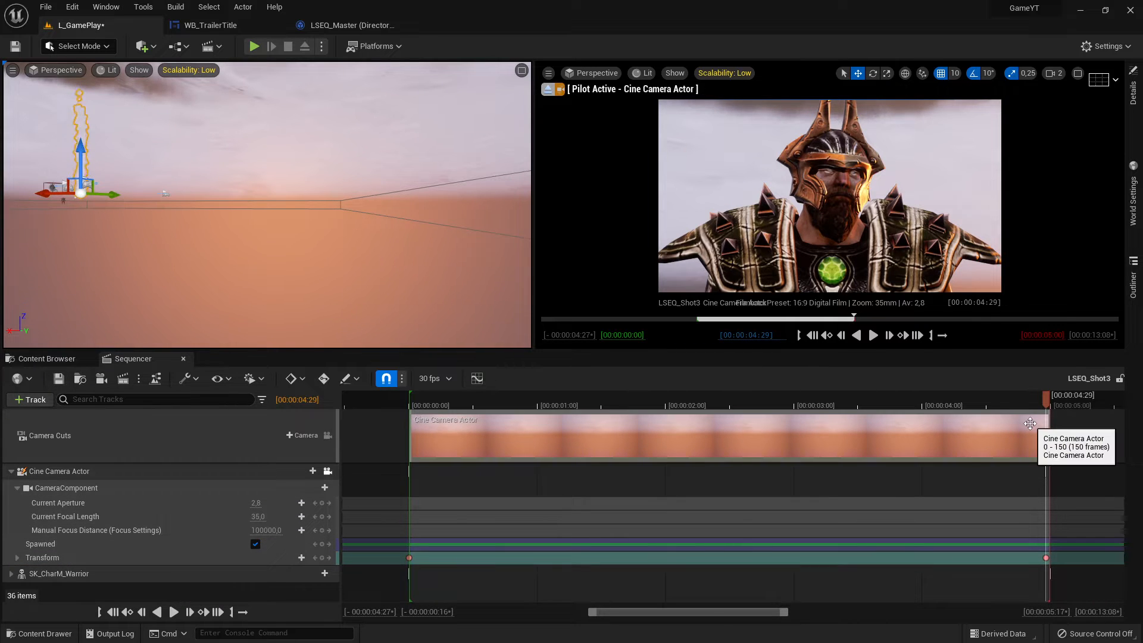
Return to the Cinematics folder in the Content Browser and select the LSEQ_Shot3 sequence
left_click(49, 359)
left_click(335, 551)
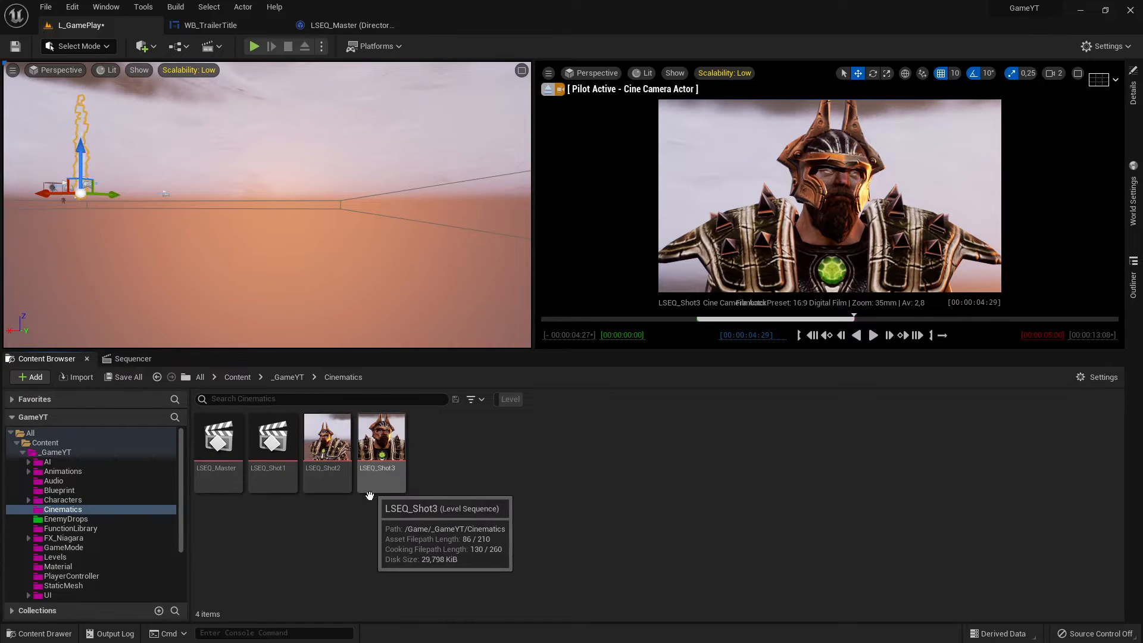
left_click(294, 481)
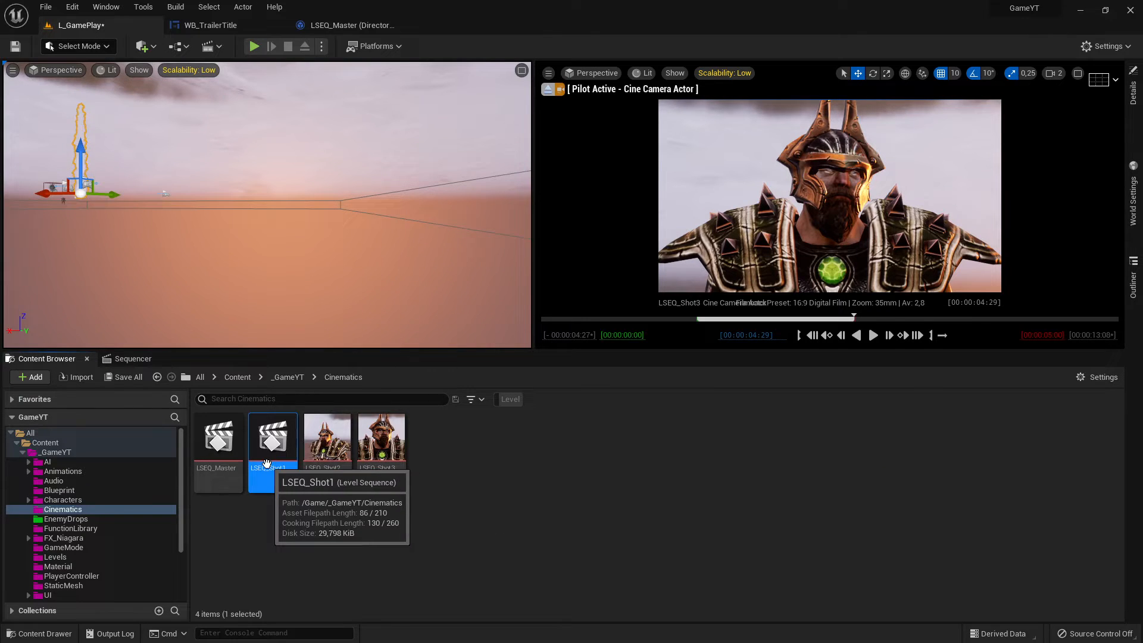
left_click(382, 458)
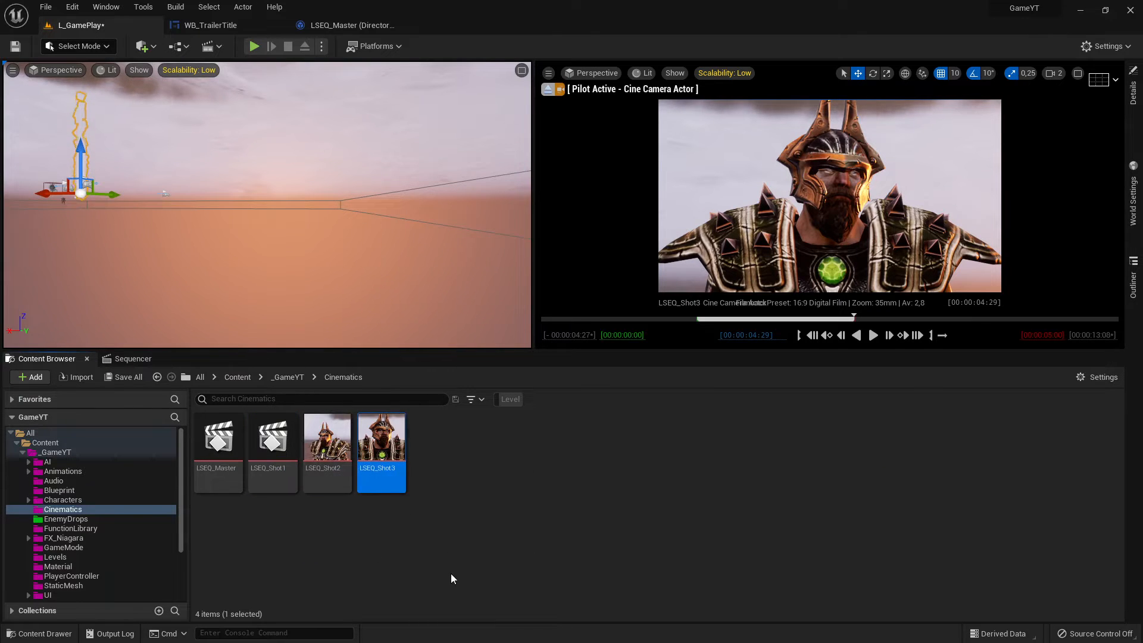
Create a new level sequence in the Cinematics folder and name it LSEQ_Mster2
left_click(455, 511)
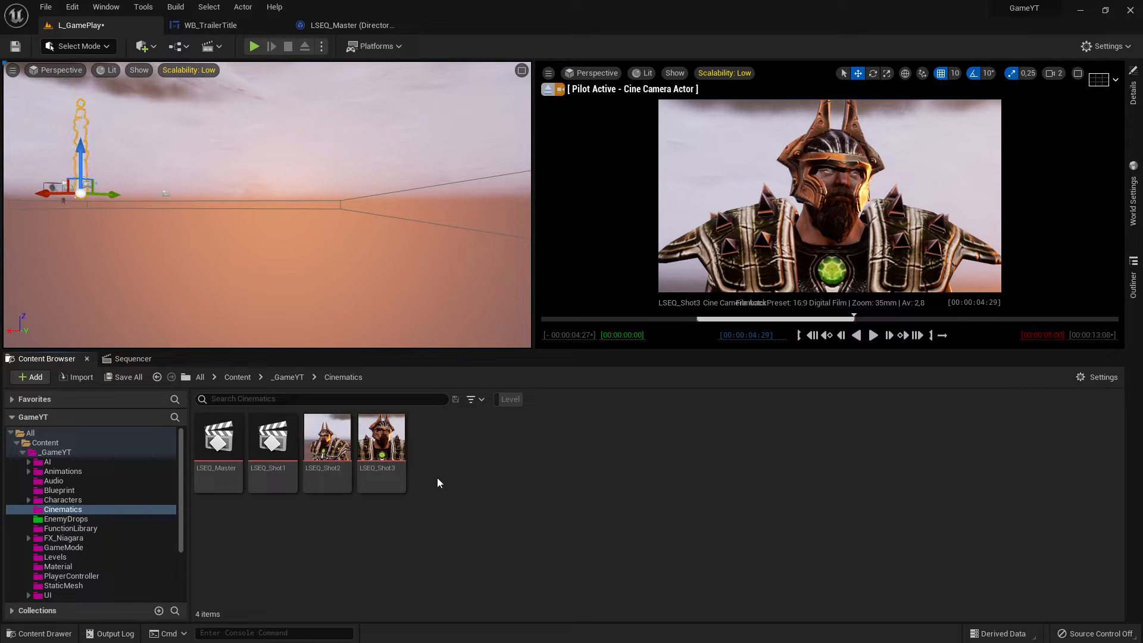
right_click(478, 454)
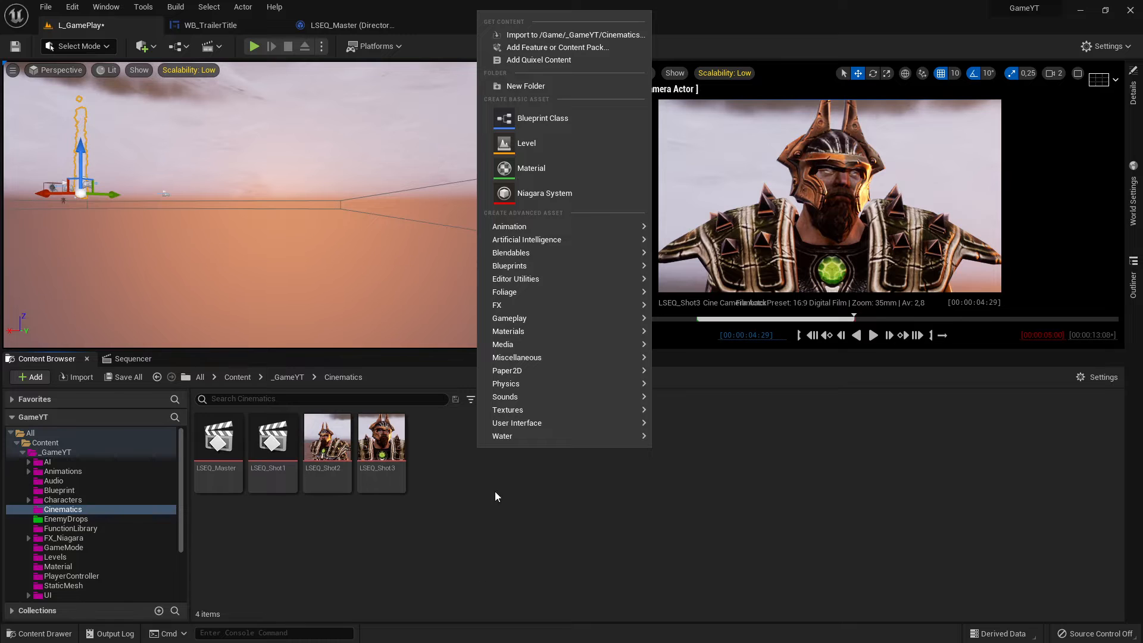
left_click(468, 521)
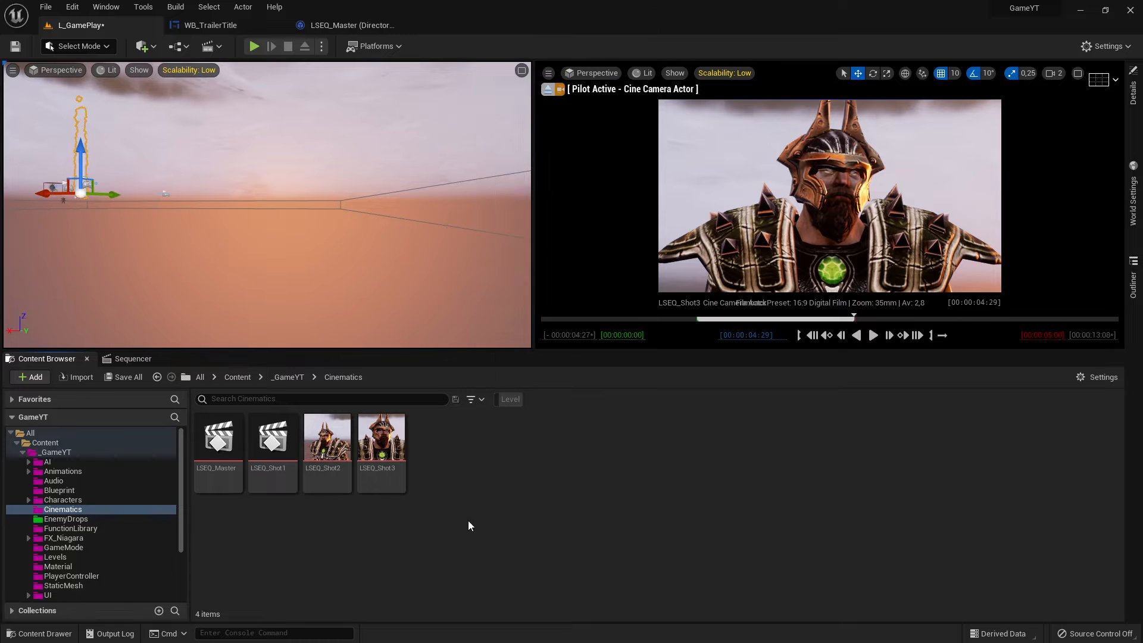
right_click(455, 482)
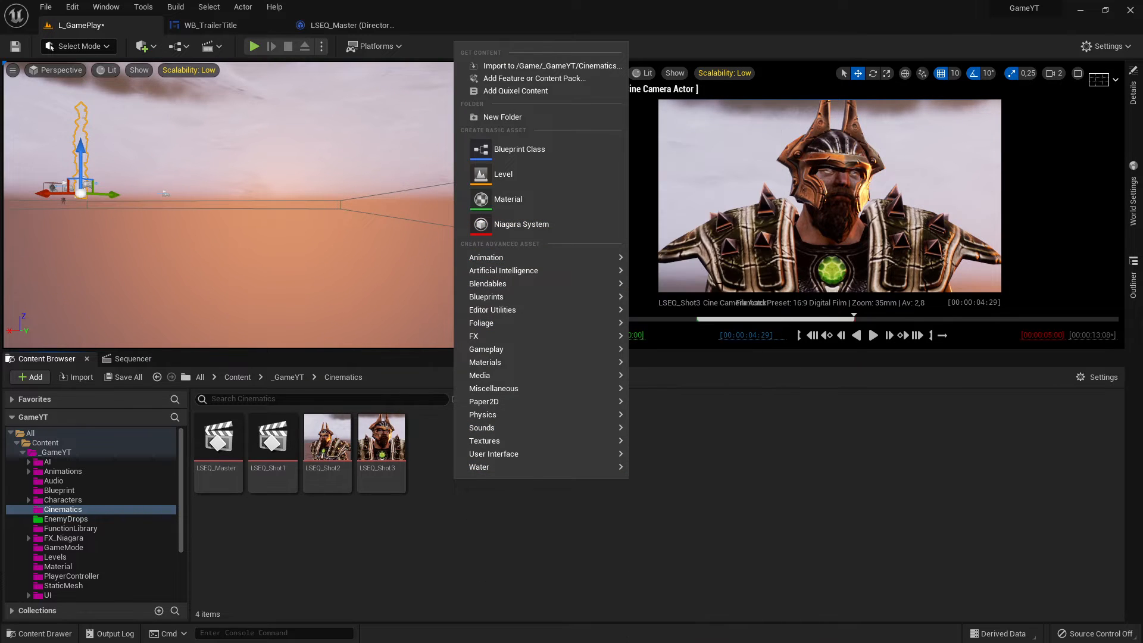
mouse_move(536, 257)
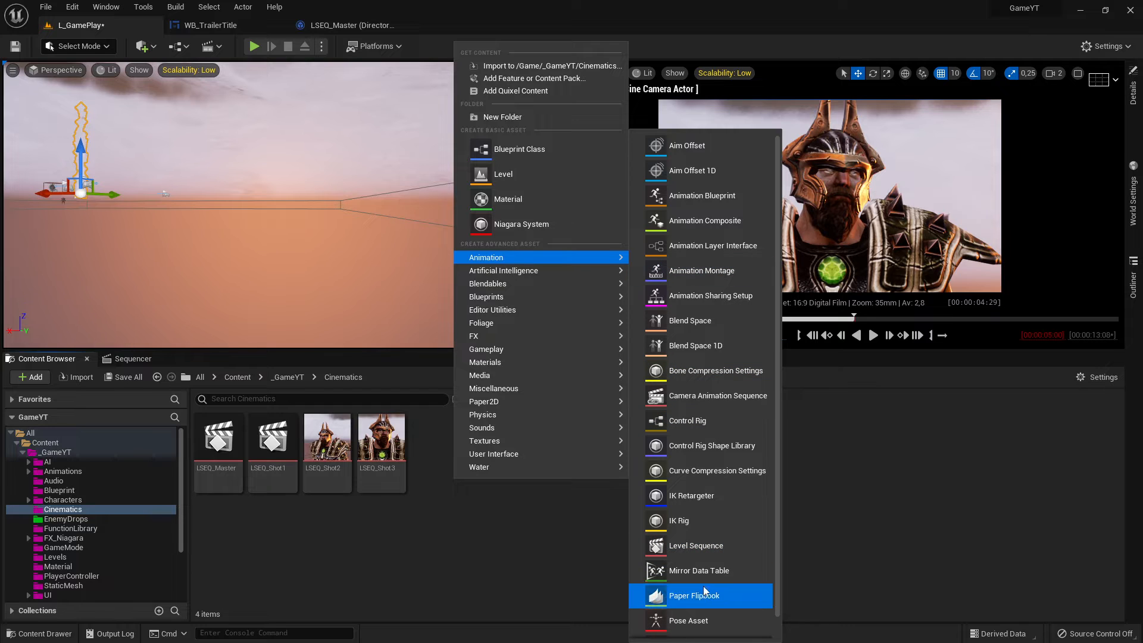
left_click(704, 548)
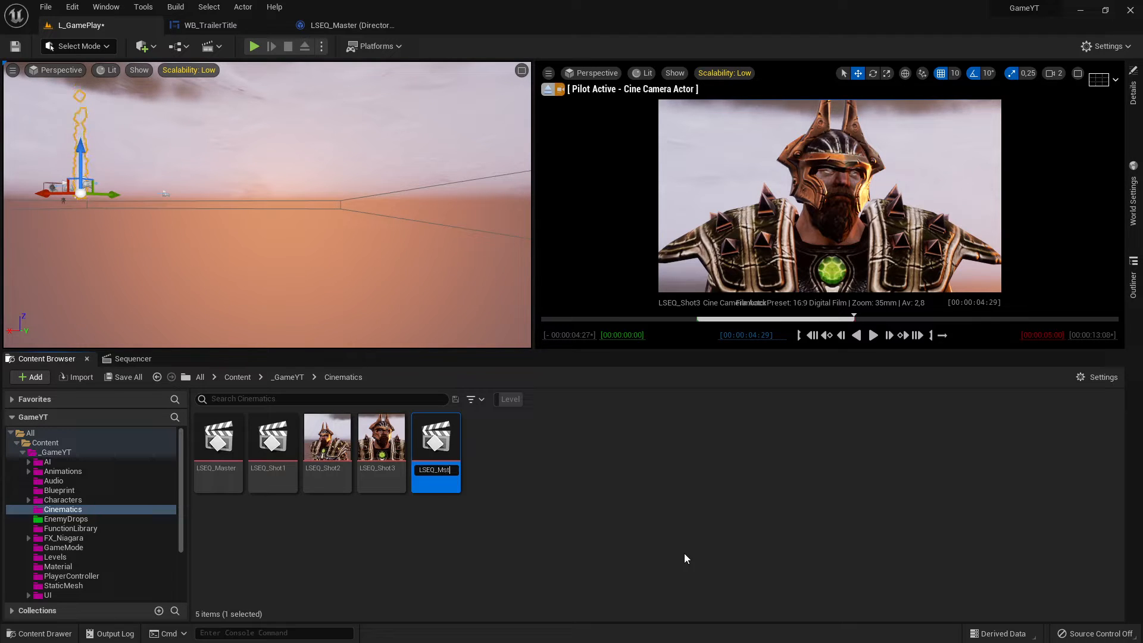
key("Return")
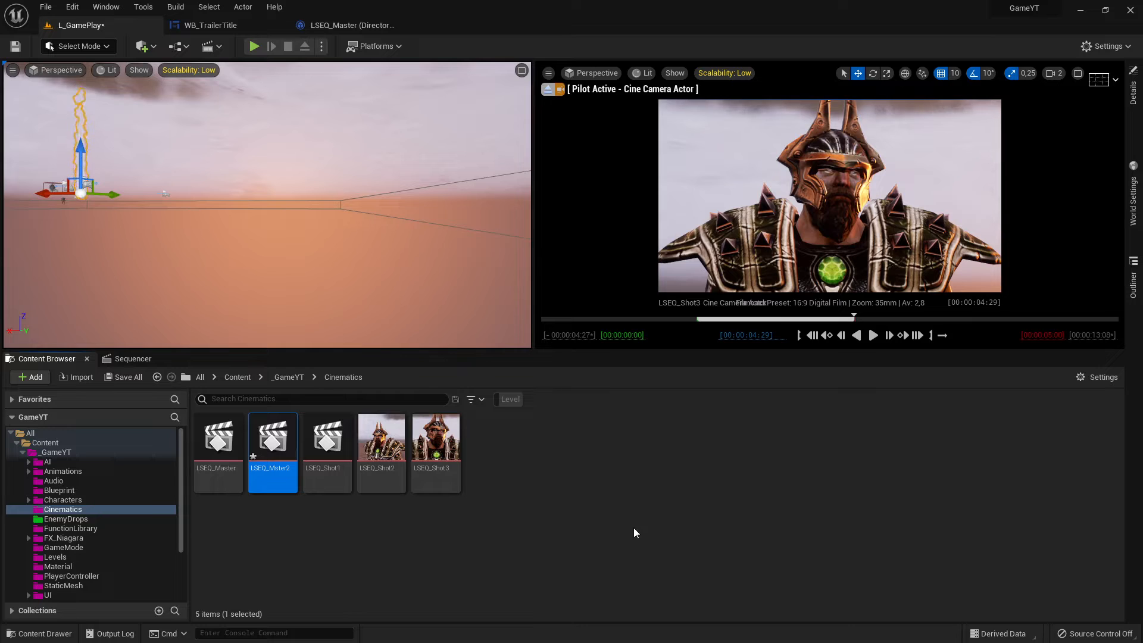
Open the LSEQ_Mster2 sequence and add a Shot Track to it
double_click(272, 455)
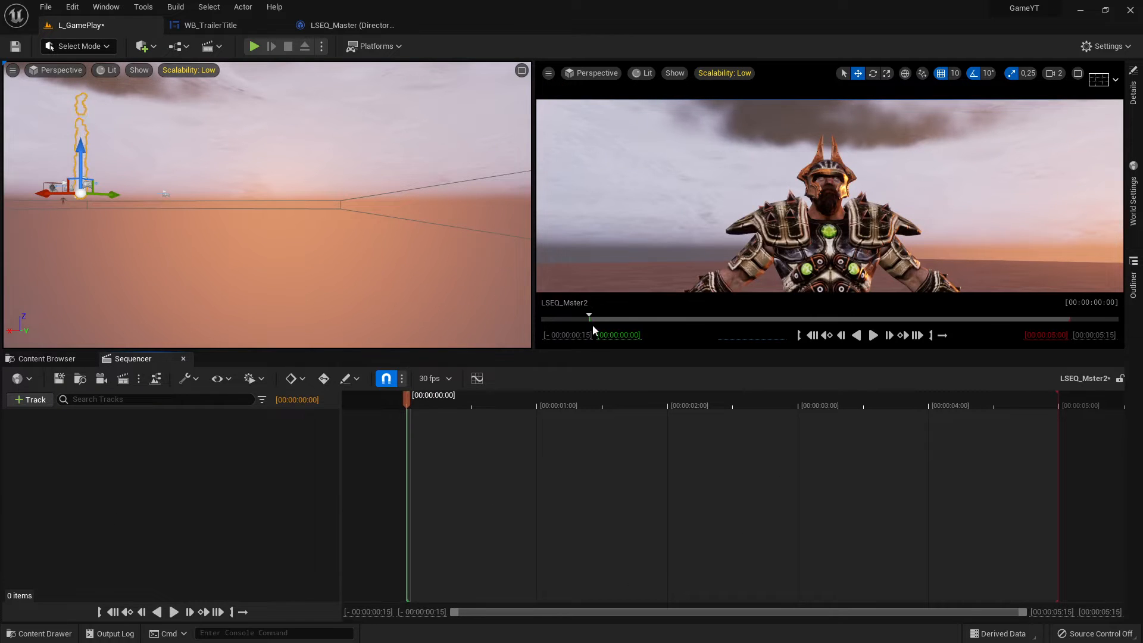
left_click(30, 400)
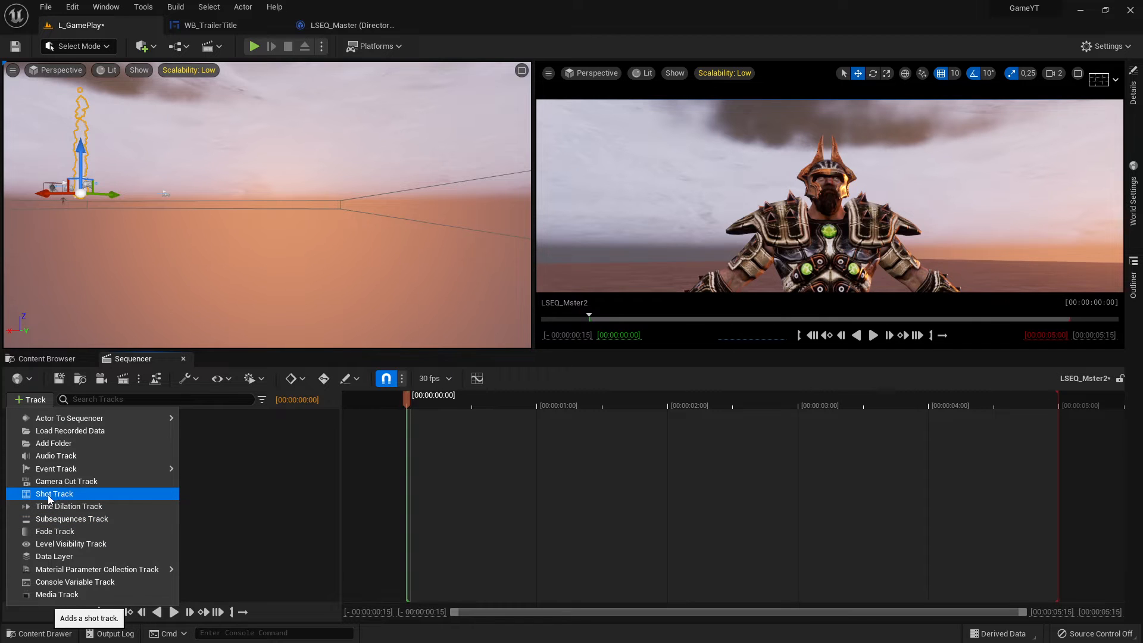
left_click(75, 495)
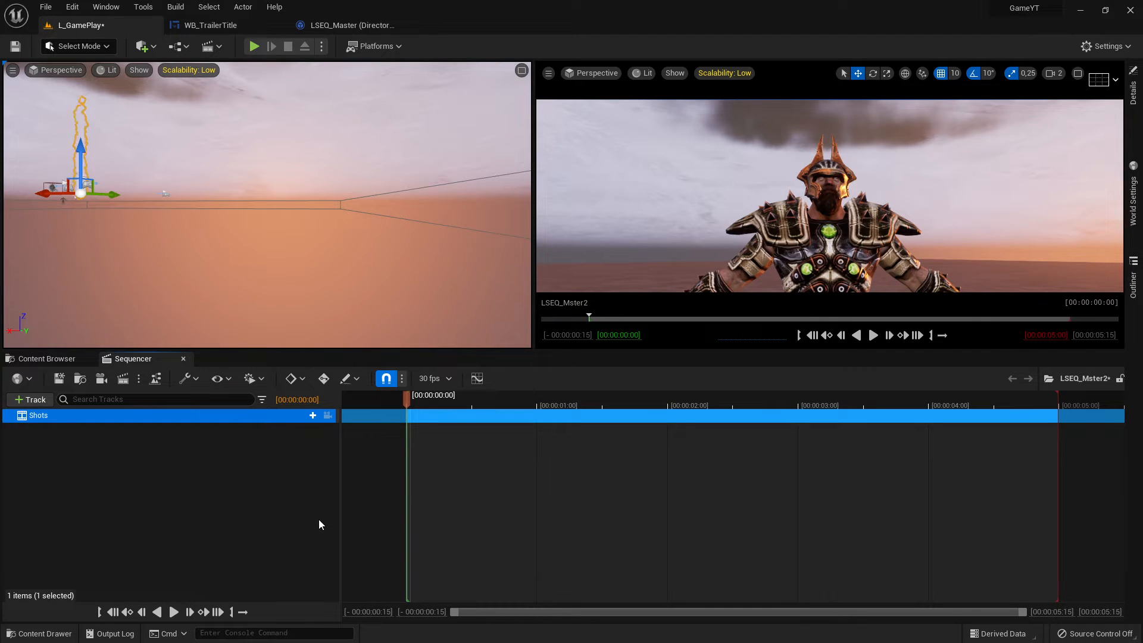
Insert LSEQ_Shot1 into the Shots track at frame 00:00
left_click(47, 358)
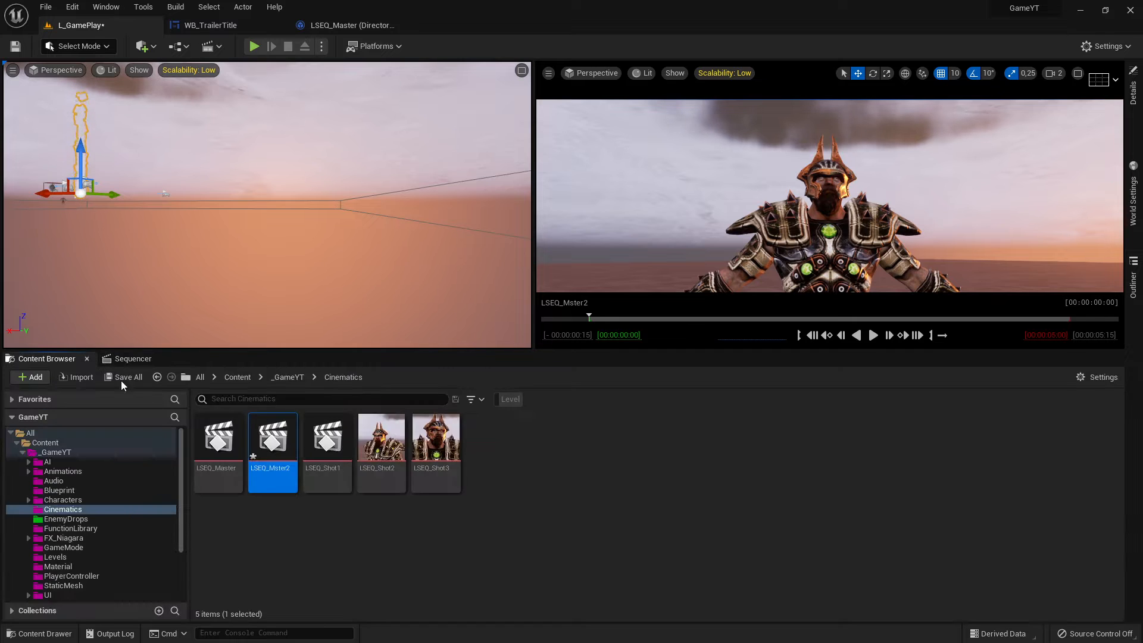
left_click(129, 358)
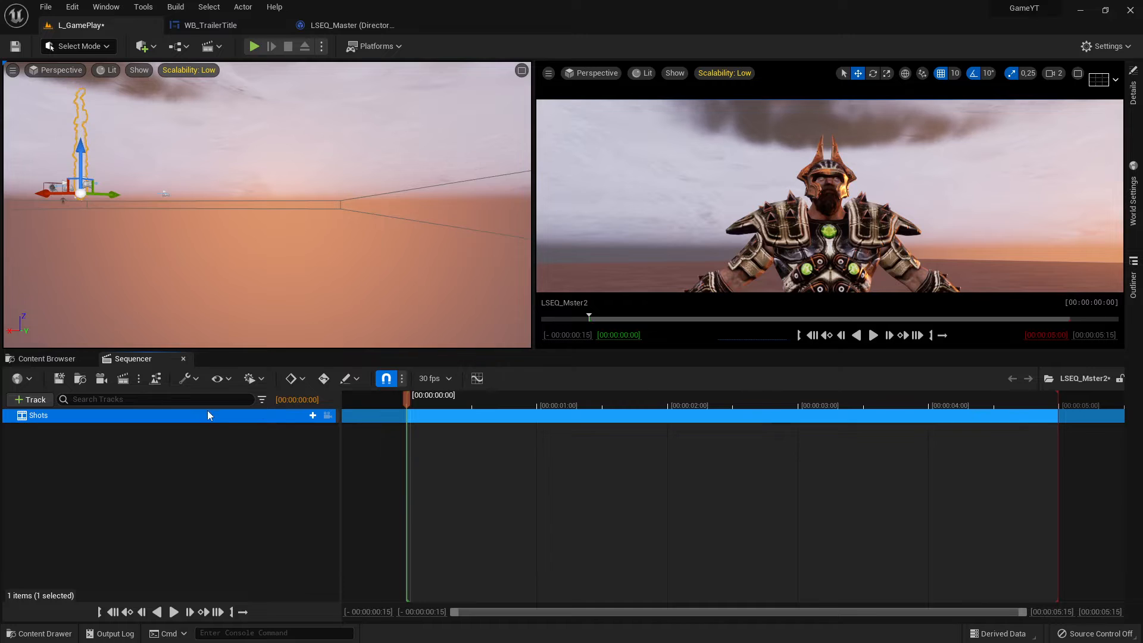
left_click(304, 415)
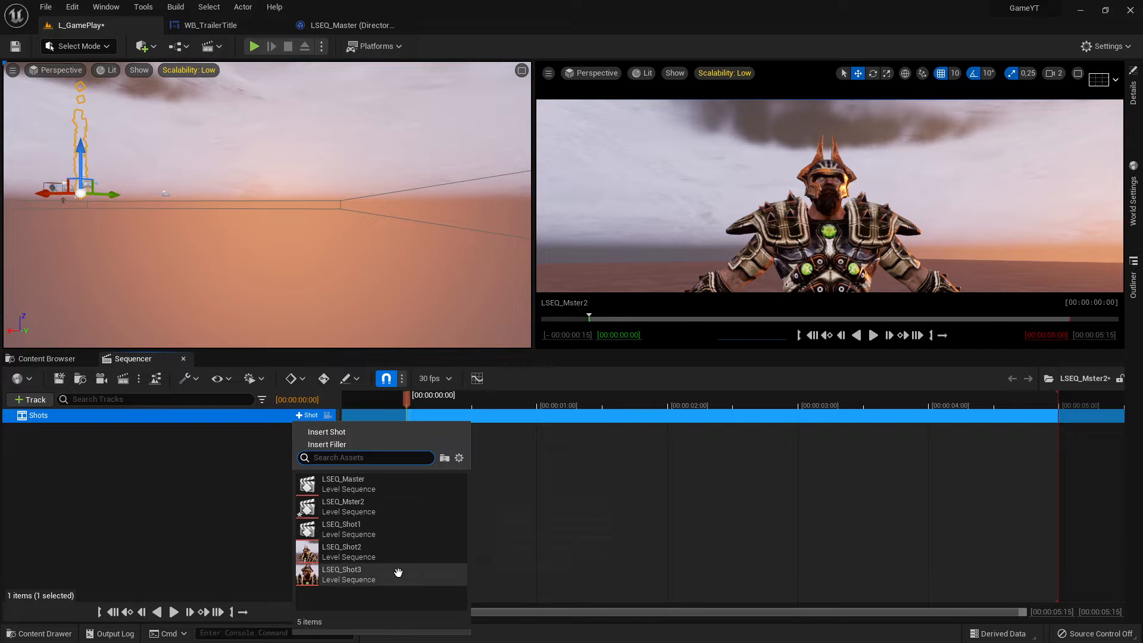
left_click(354, 536)
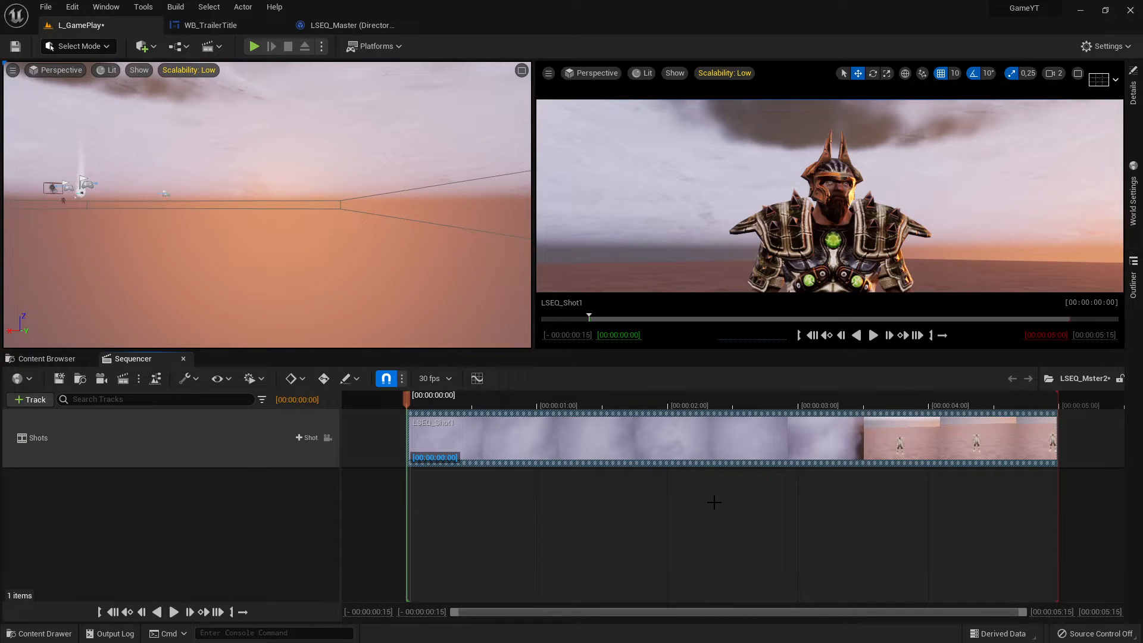
Extend the end of the LSEQ_Mster2 playback range to about 12:01 to make room for another shot
scroll(713, 502, "down", 10, "ctrl")
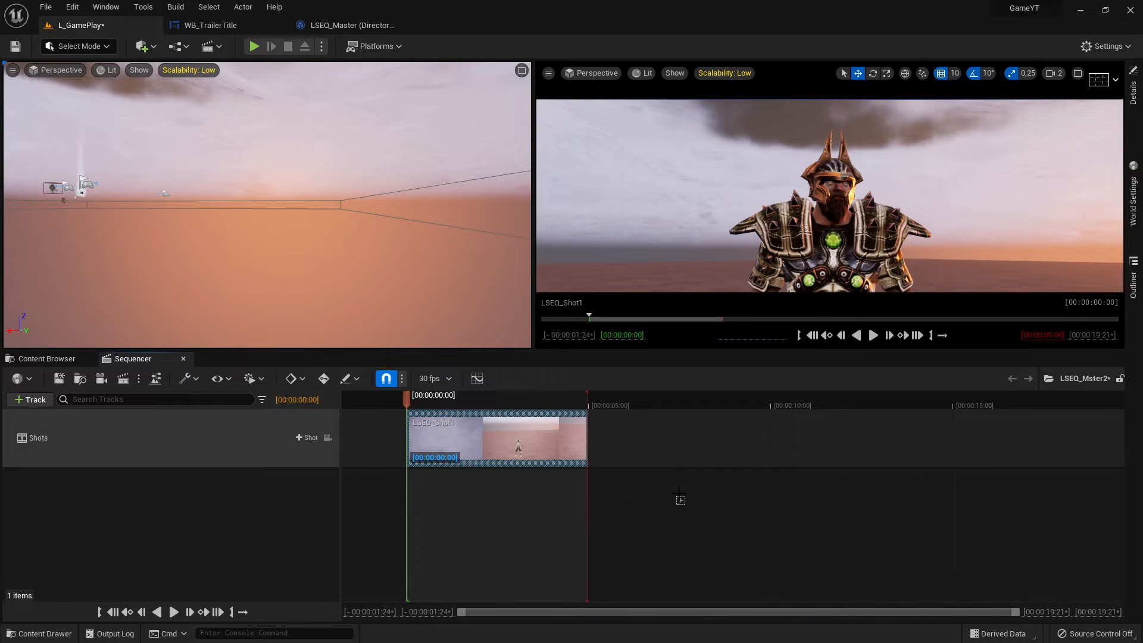
scroll(679, 494, "up", 7, "shift")
scroll(679, 500, "down", 8, "shift")
scroll(678, 507, "up", 7, "shift")
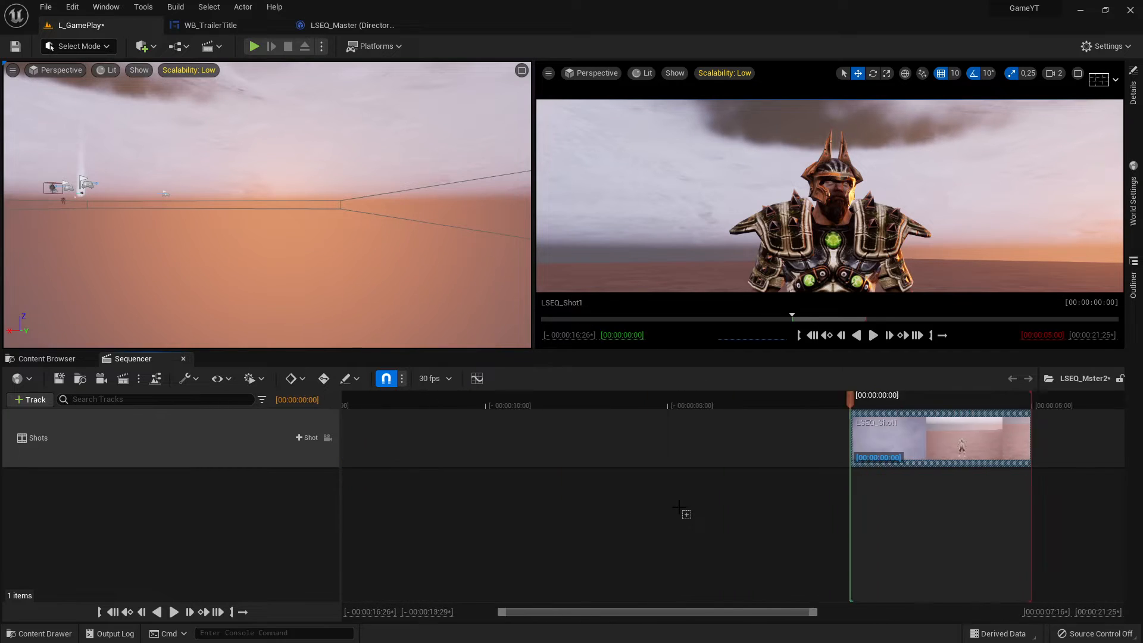
scroll(678, 507, "up", 7, "shift")
scroll(679, 507, "down", 20, "shift")
scroll(679, 509, "up", 6, "shift")
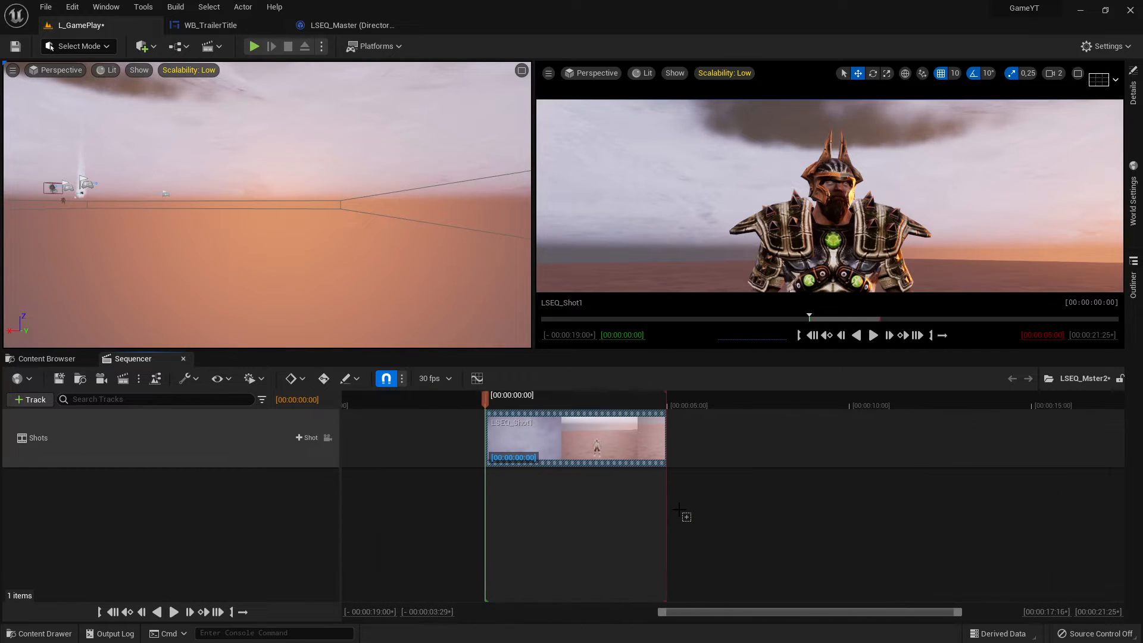
scroll(679, 509, "down", 4, "shift")
scroll(650, 510, "up", 4, "ctrl")
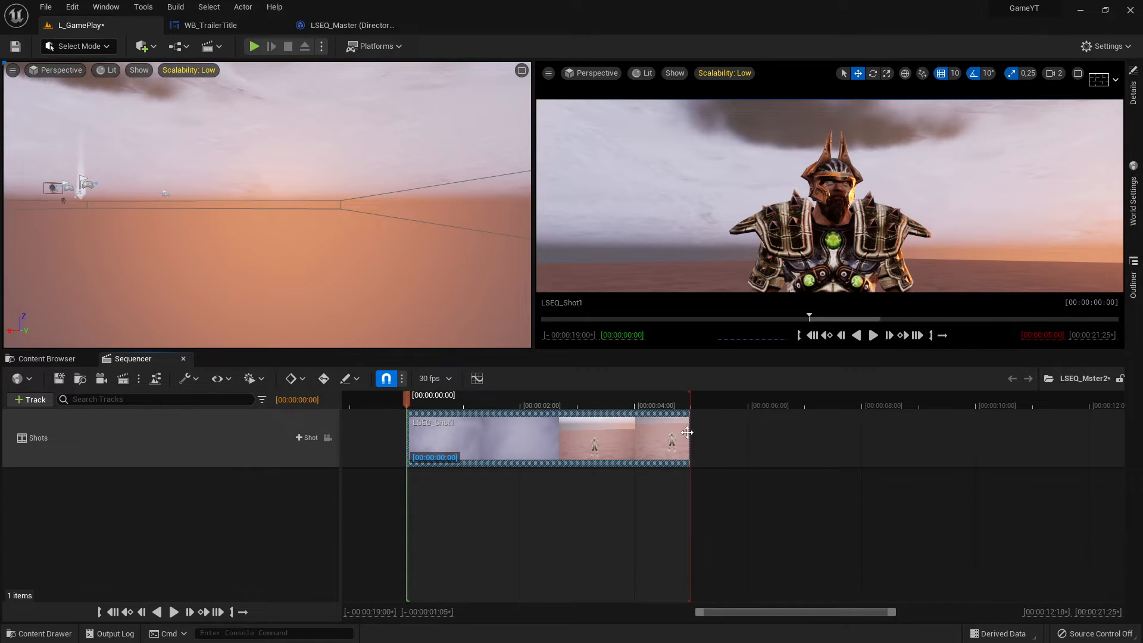
left_click_drag(404, 398, 566, 398)
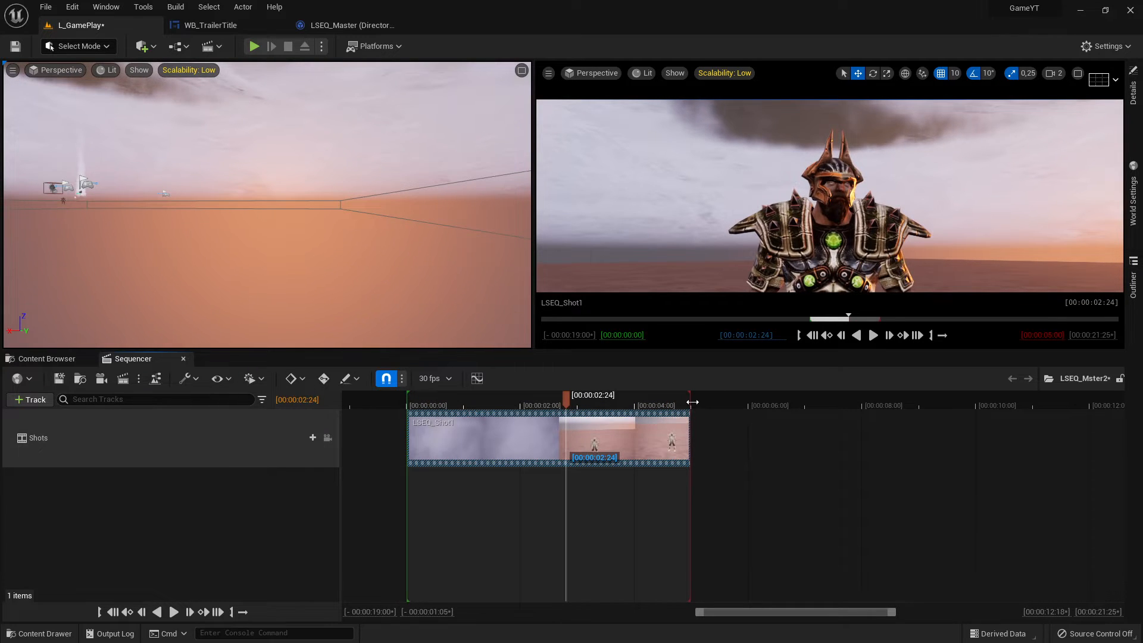
mouse_move(708, 401)
left_mouse_down()
mouse_move(1012, 411)
mouse_move(1023, 417)
mouse_move(940, 420)
mouse_move(1093, 427)
left_mouse_up()
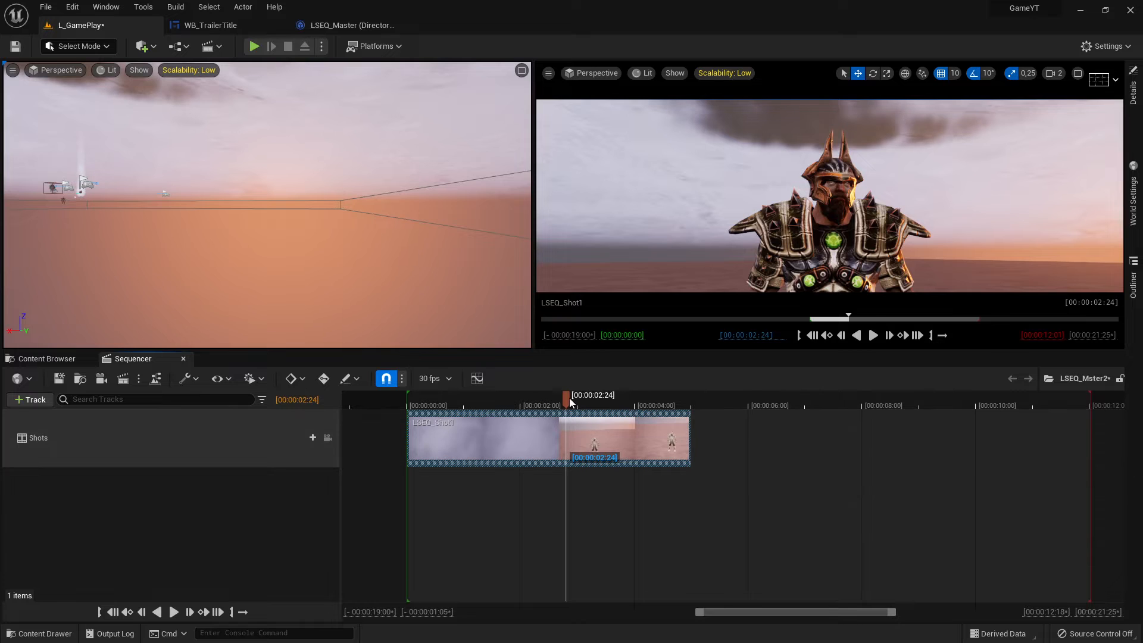
Insert LSEQ_Shot3 at 05:00, directly after LSEQ_Shot1, and pull the playback range end back to the shot's end at about 10:00
left_click_drag(606, 404, 694, 404)
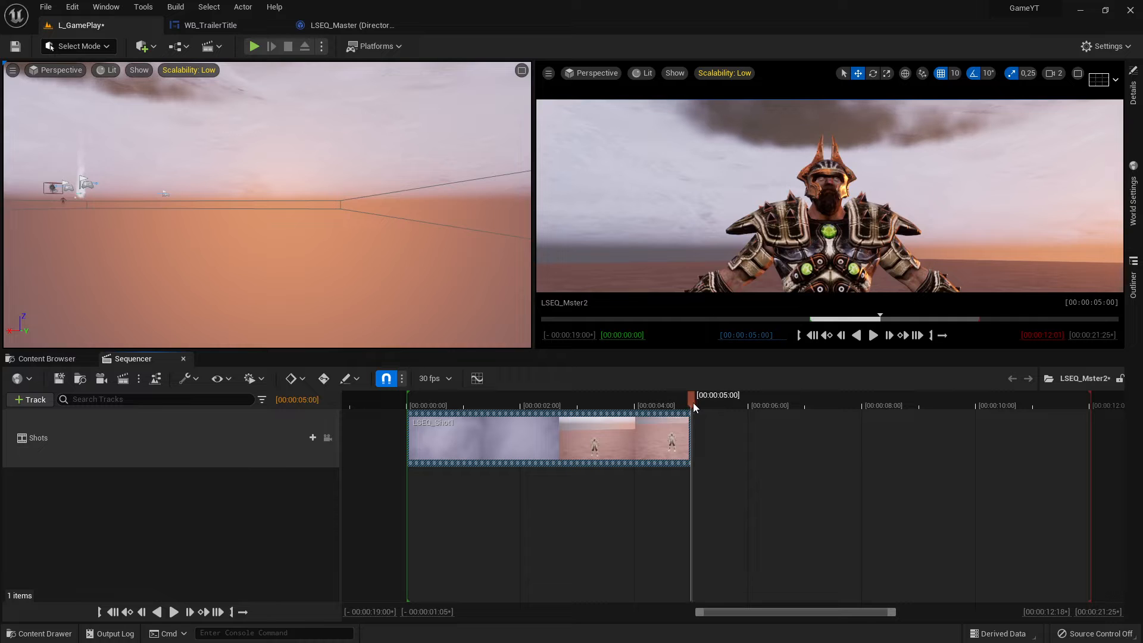
left_click(307, 439)
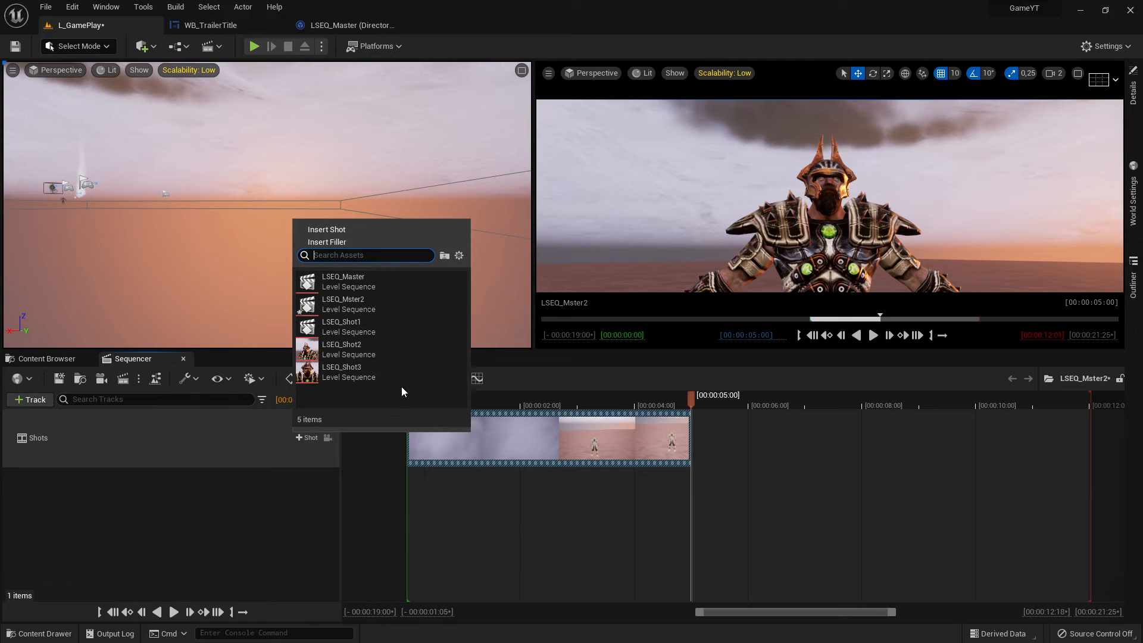
left_click(347, 376)
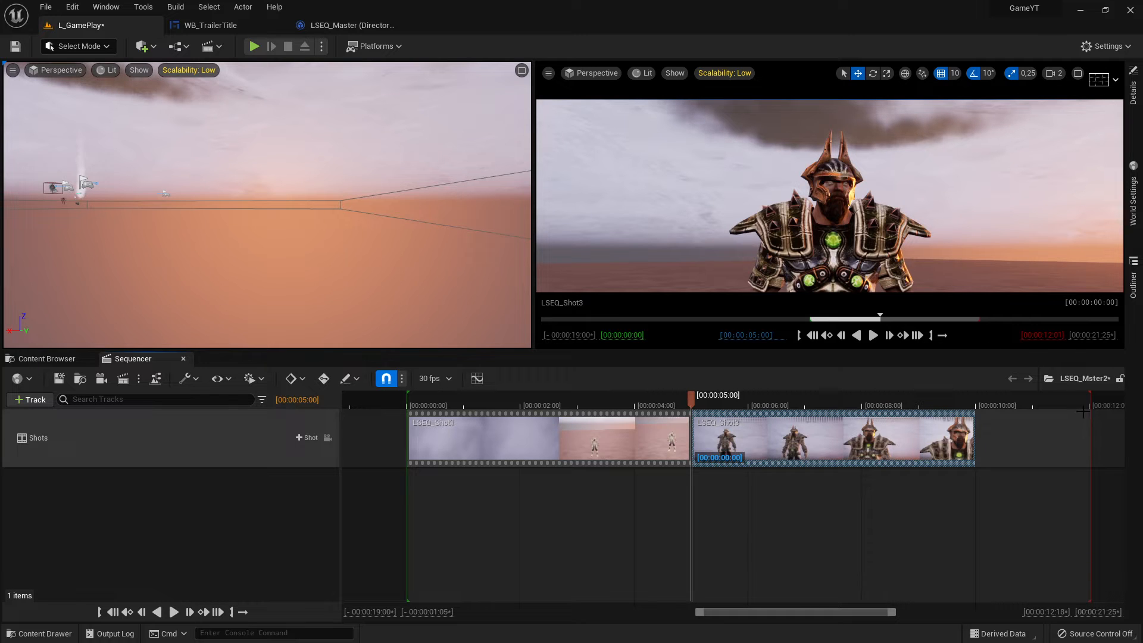
left_click_drag(1090, 398, 979, 397)
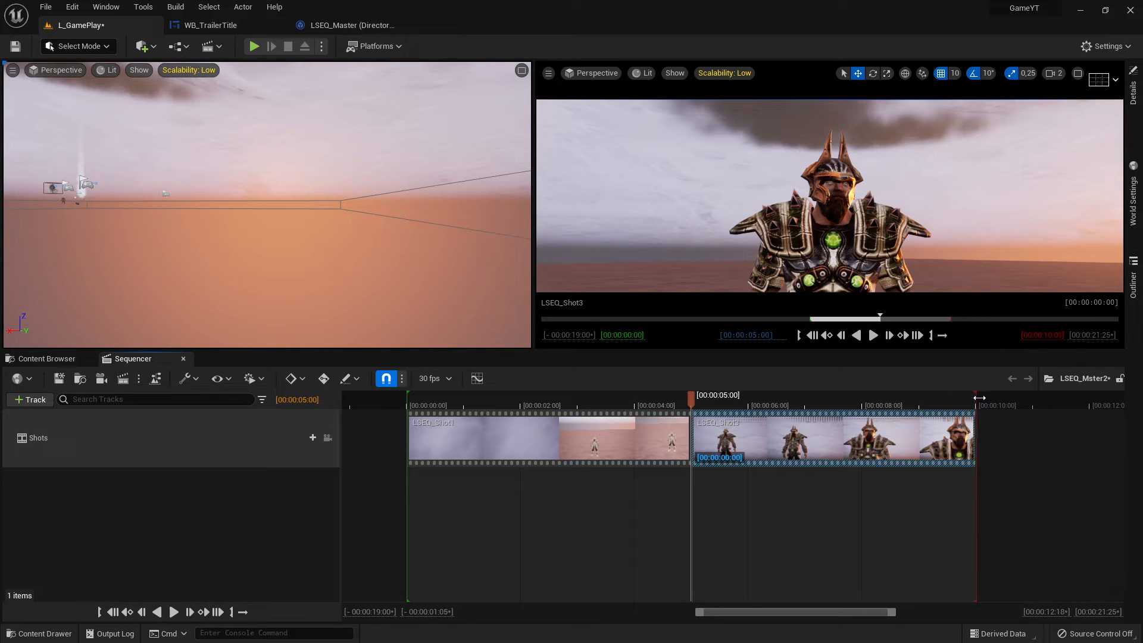
Move the playhead back to the sequence's start and place the LSEQ_Shot3 clip on its own row beneath LSEQ_Shot1
left_click(657, 404)
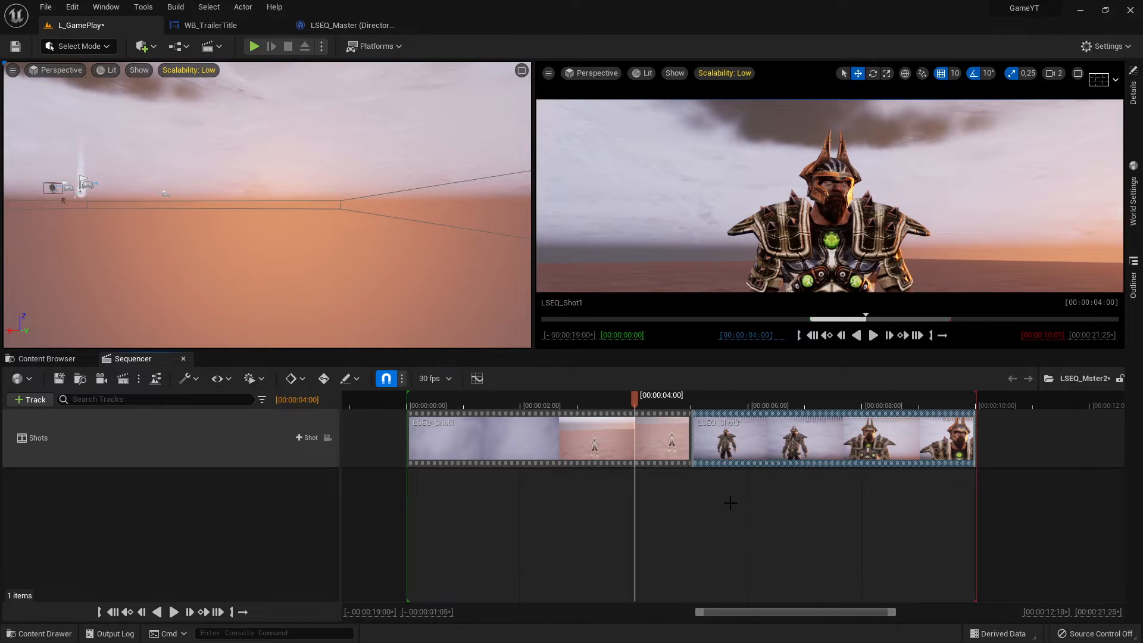
left_click_drag(635, 398, 410, 397)
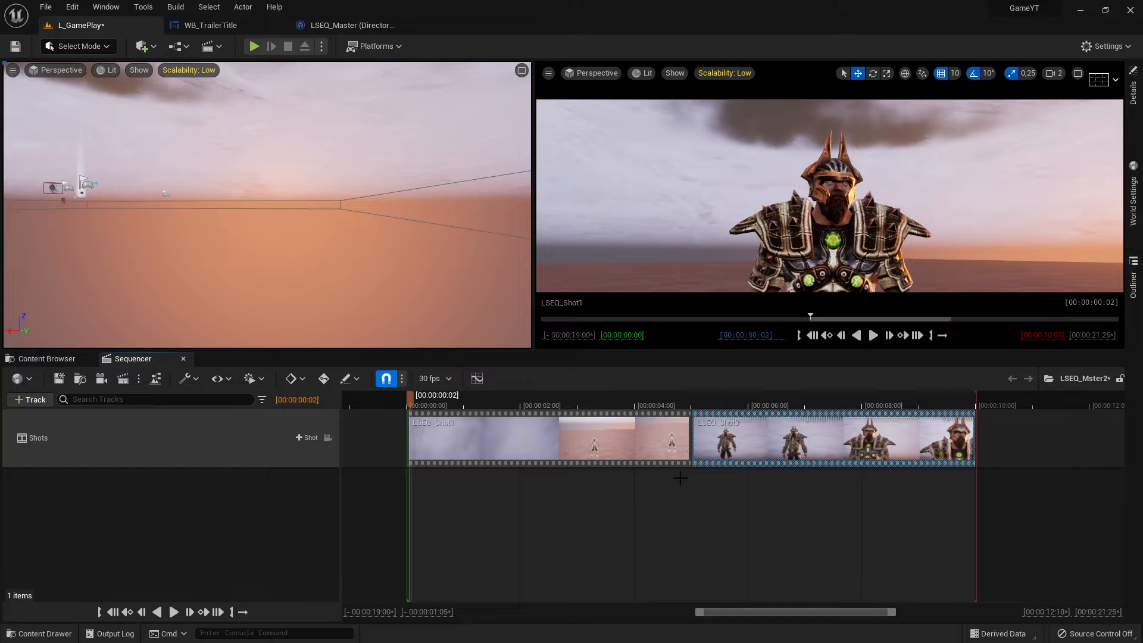
left_click_drag(762, 441, 768, 477)
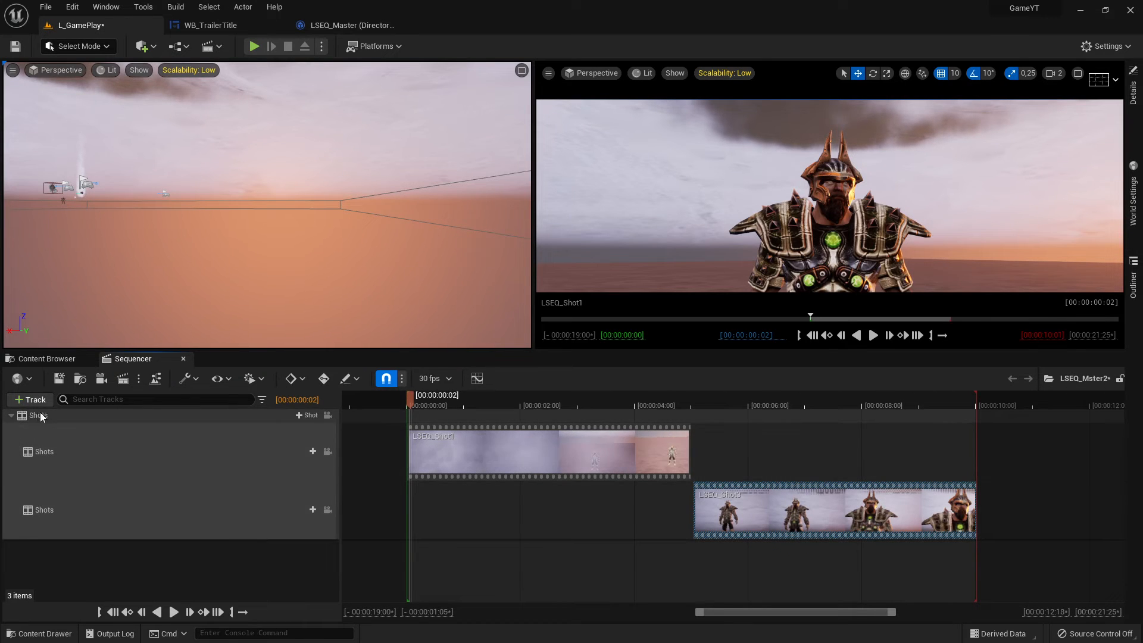
left_click(11, 416)
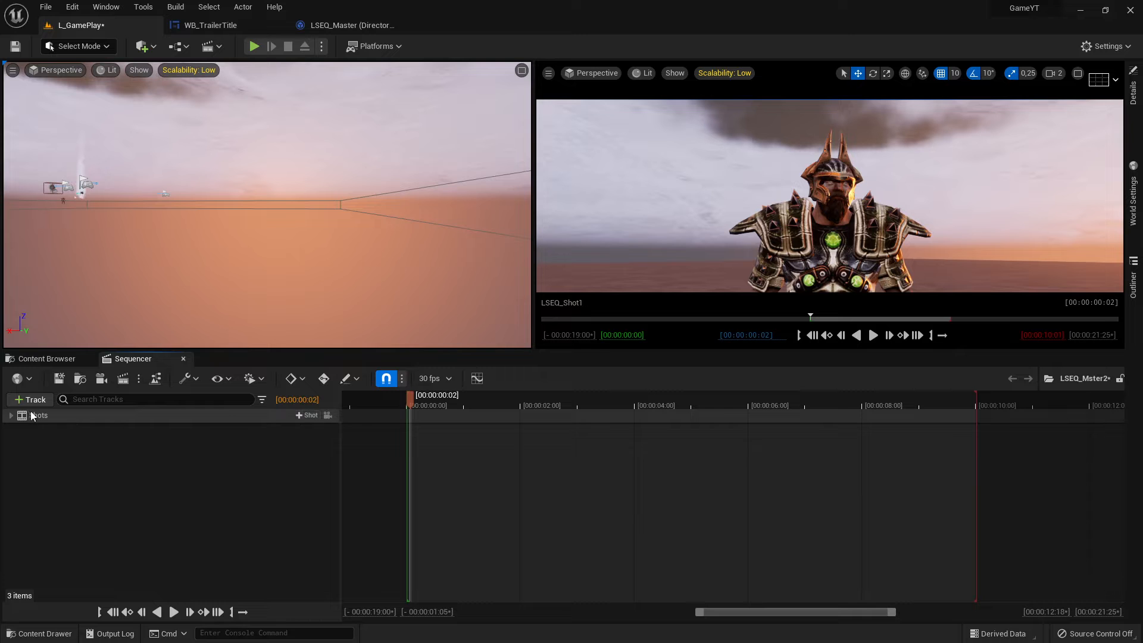
left_click(9, 419)
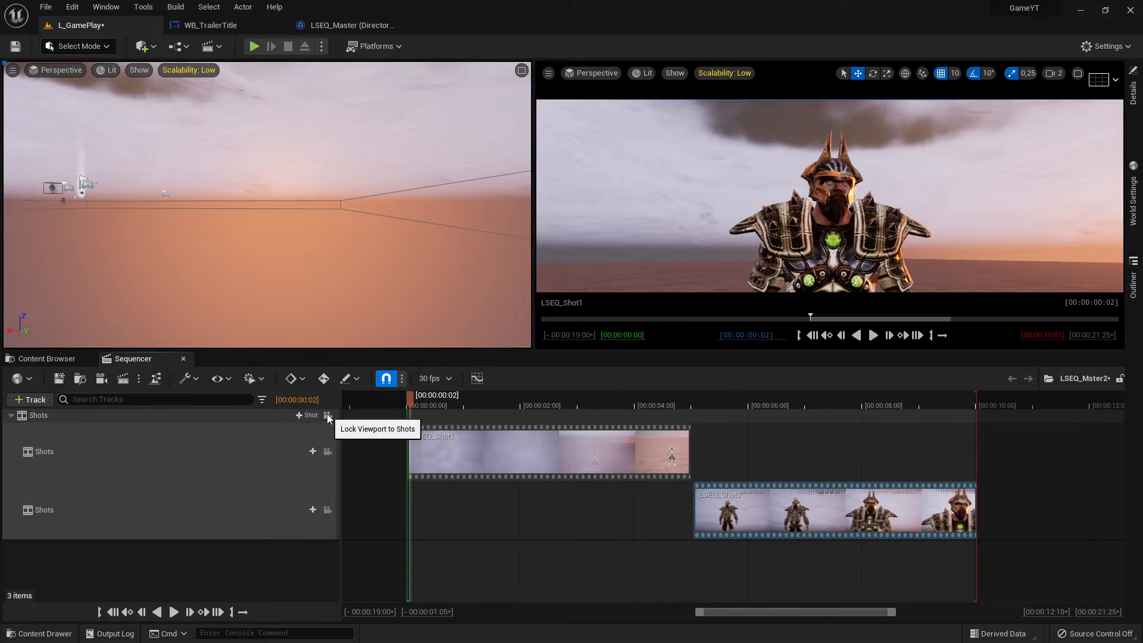
Lock the viewport to the Shots track and play LSEQ_Mster2 through, returning the playhead to the start
left_click(327, 415)
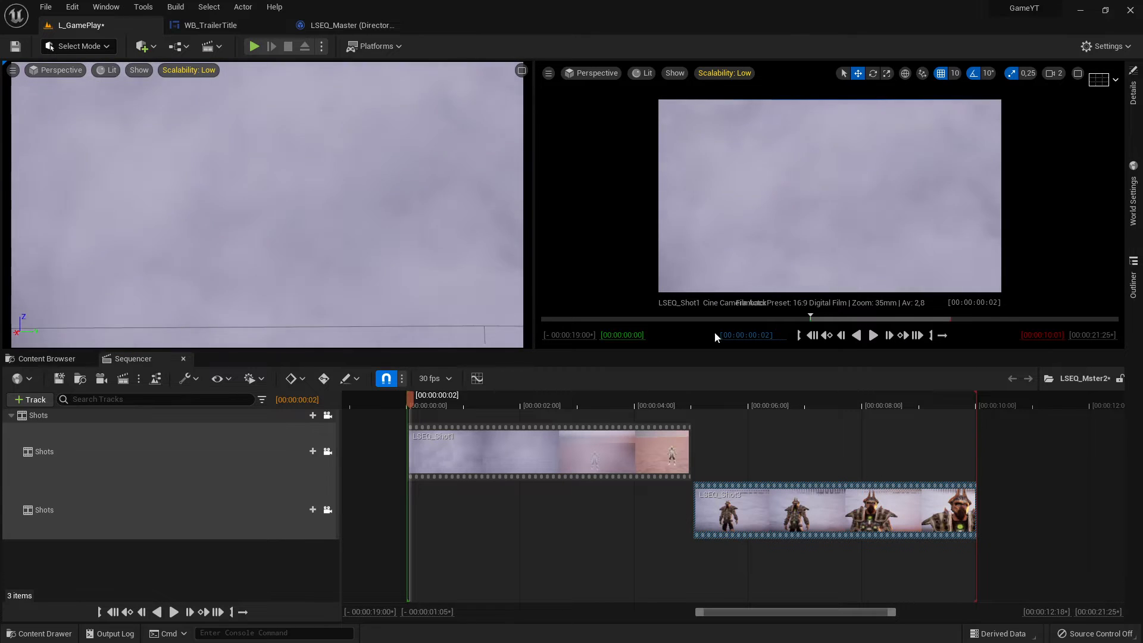
left_click(327, 415)
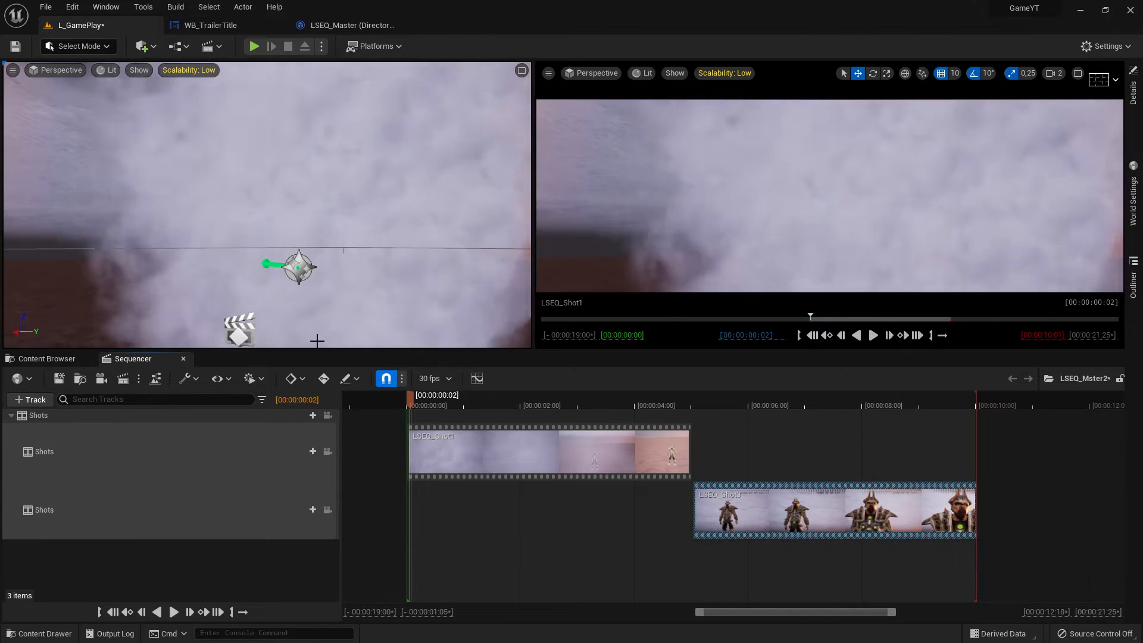
left_click(717, 186)
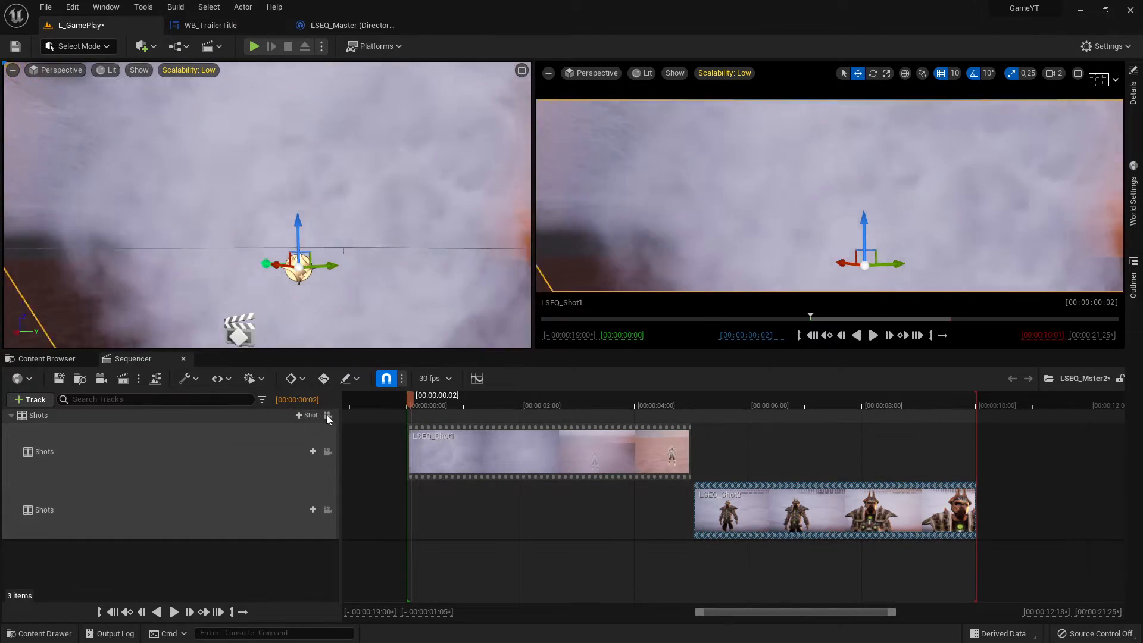
left_click(328, 415)
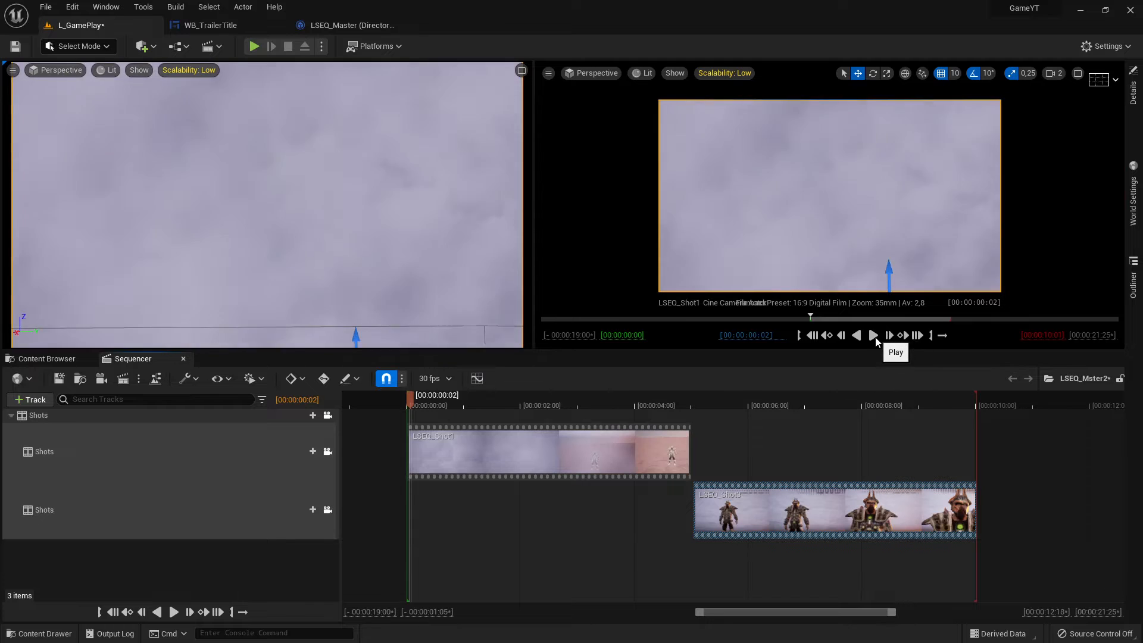
left_click(874, 337)
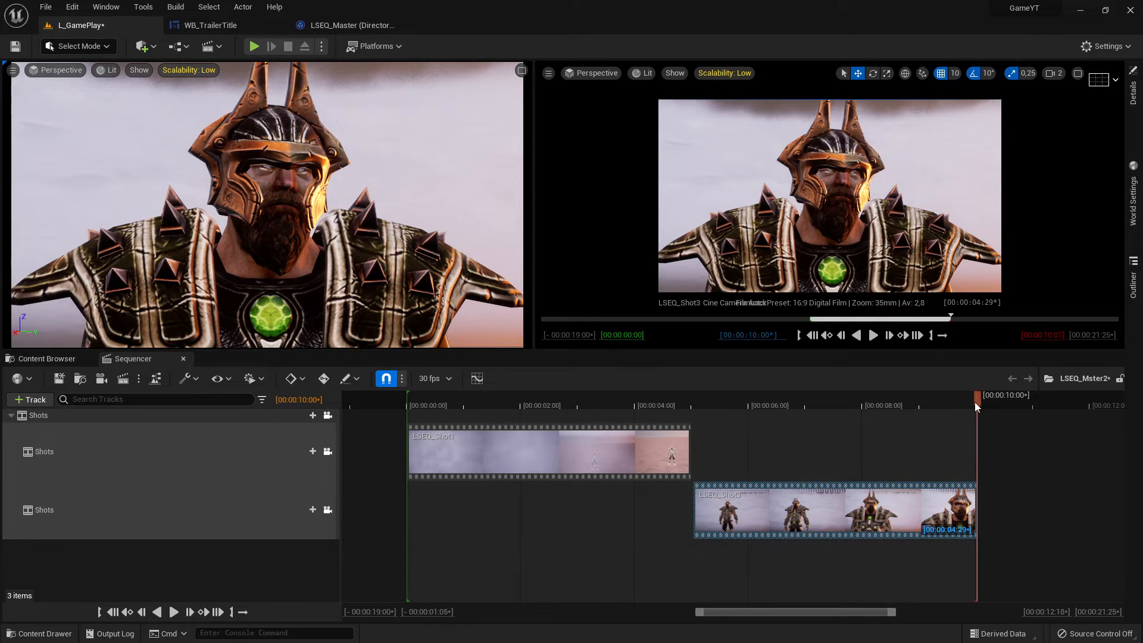
left_click_drag(976, 405, 408, 408)
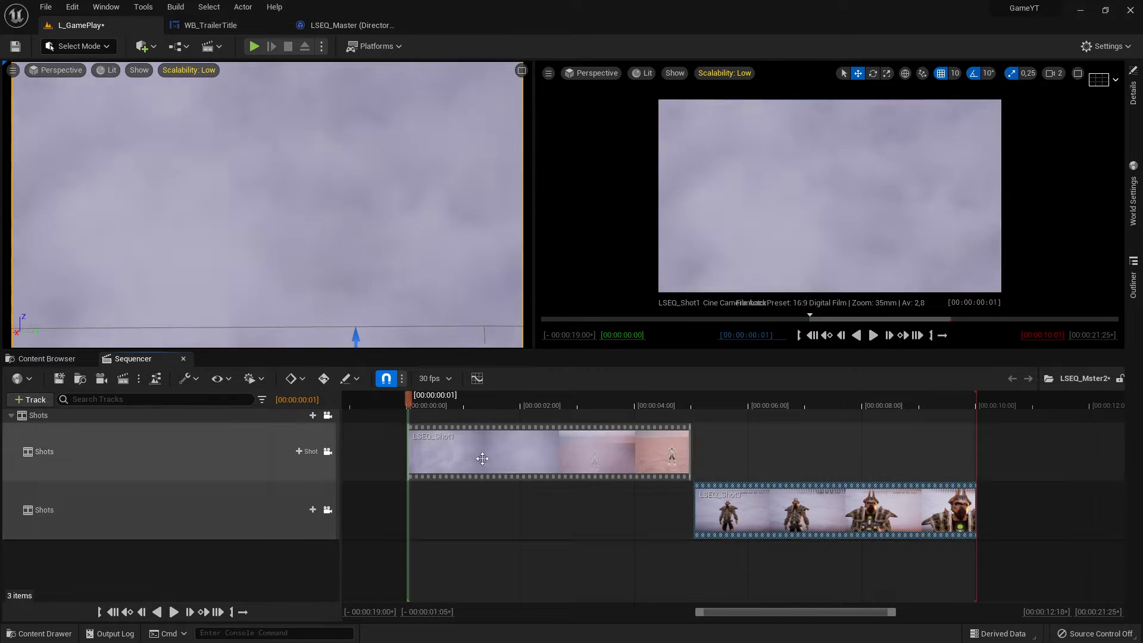
Add a trigger event track to LSEQ_Mster2 and key it at the sequence's start, 00:00
left_click_drag(561, 350, 564, 320)
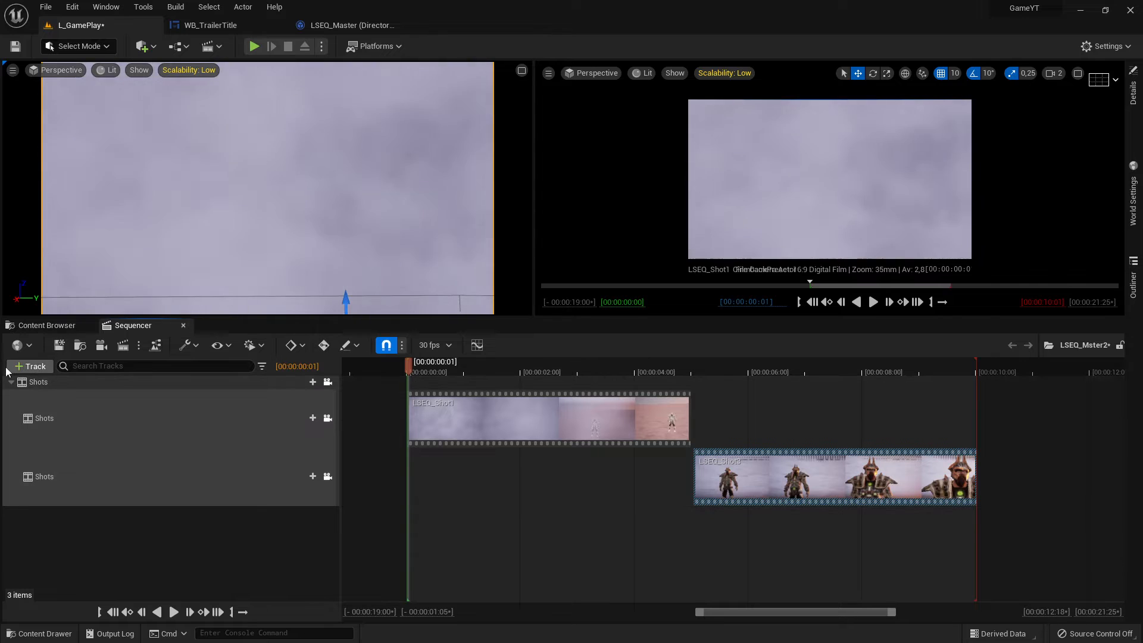
left_click(31, 368)
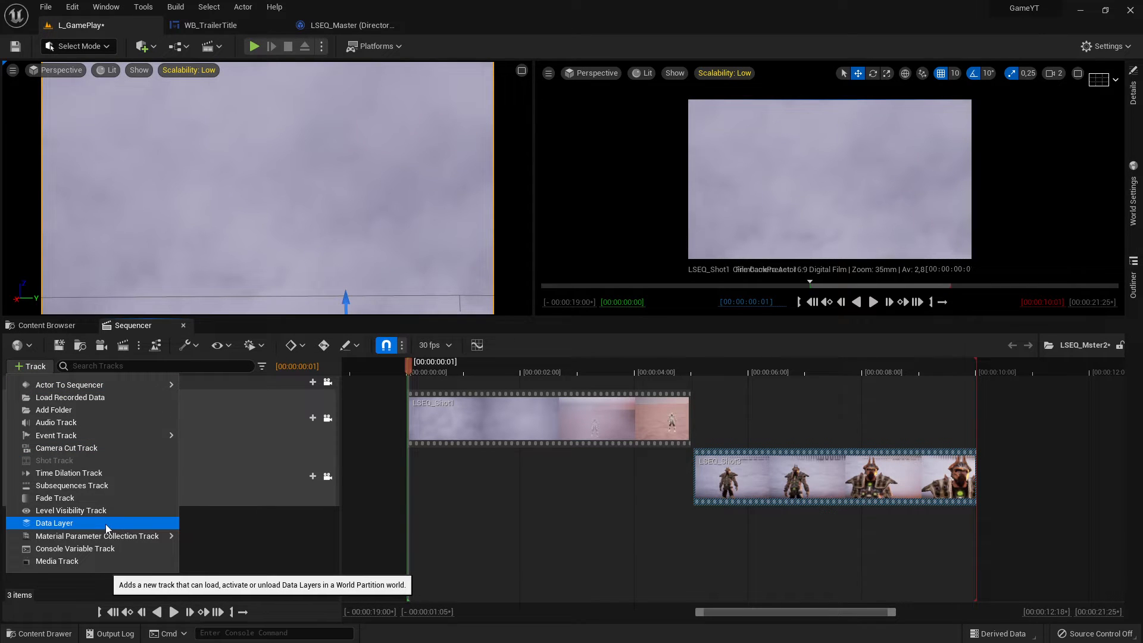
mouse_move(68, 440)
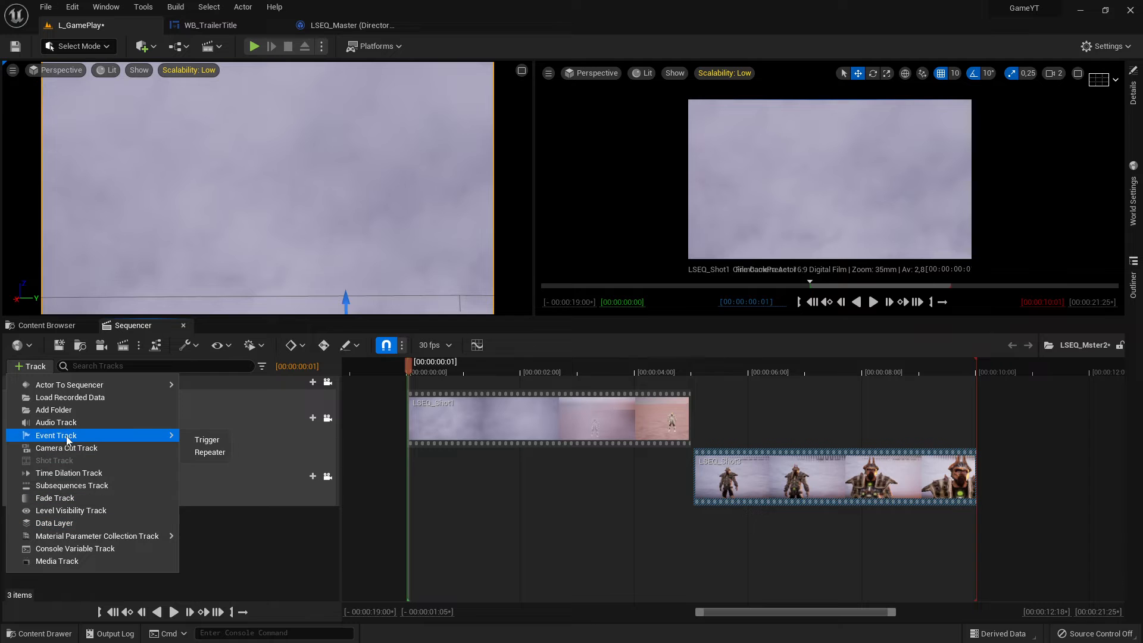
left_click(203, 444)
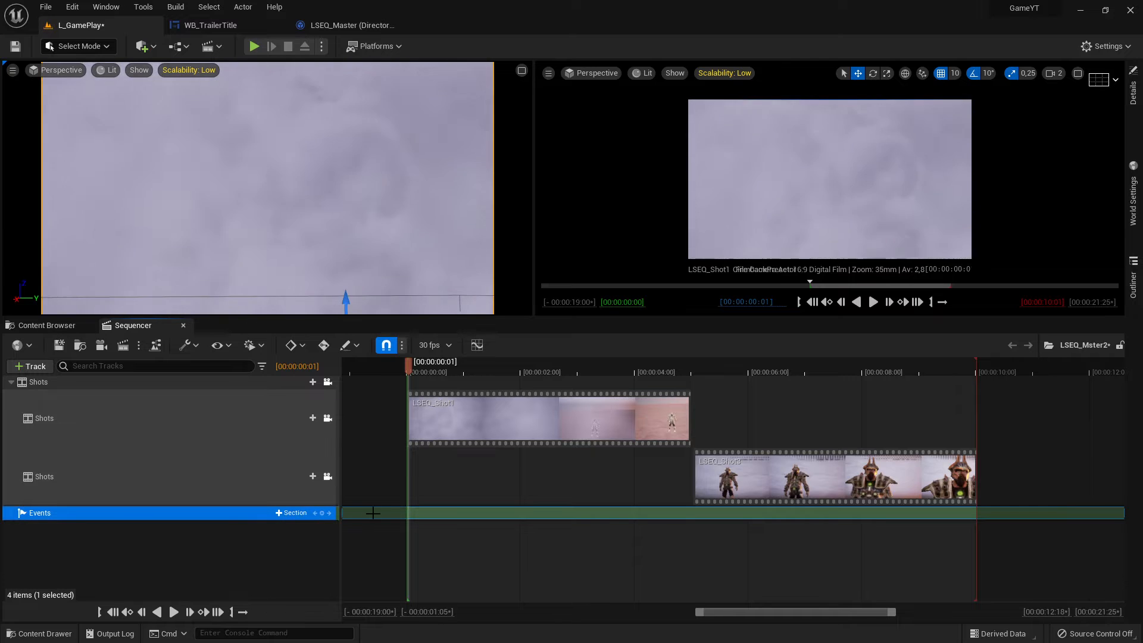
left_click(407, 372)
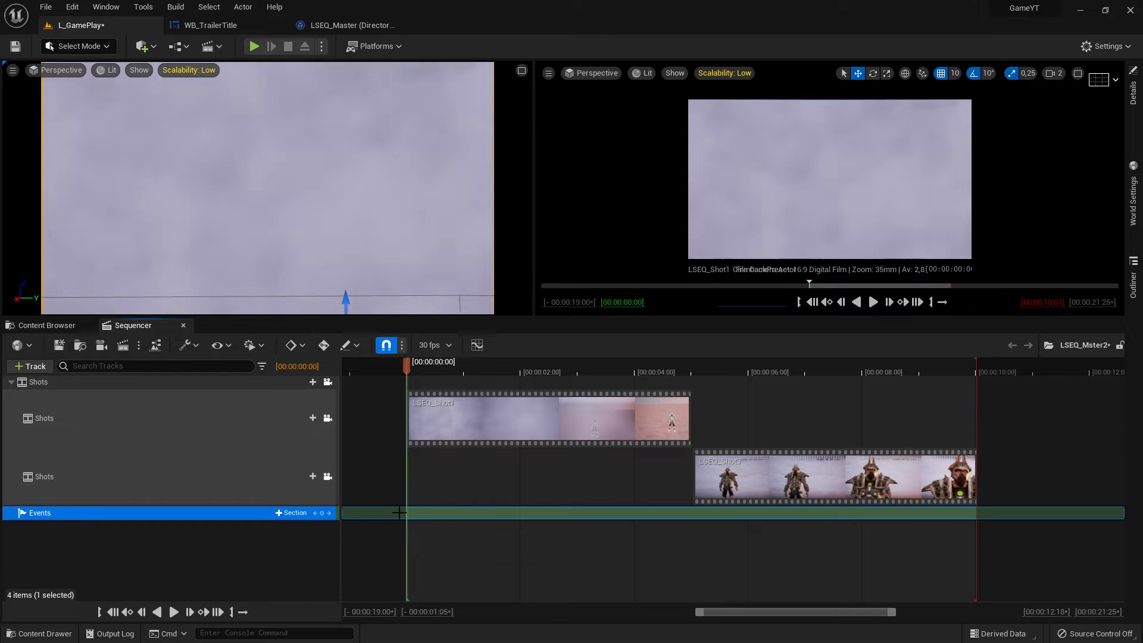
left_click(322, 514)
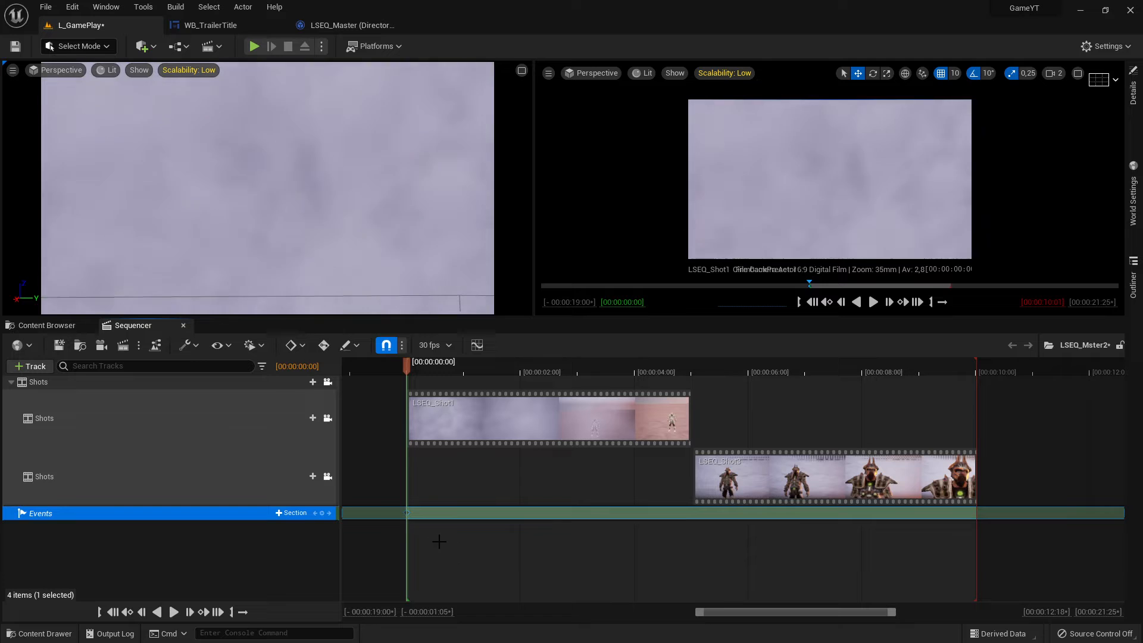
Bind the event key at the sequence's start to a new endpoint, check it on the track, and return to the LSEQ_Mster2 director blueprint
right_click(408, 512)
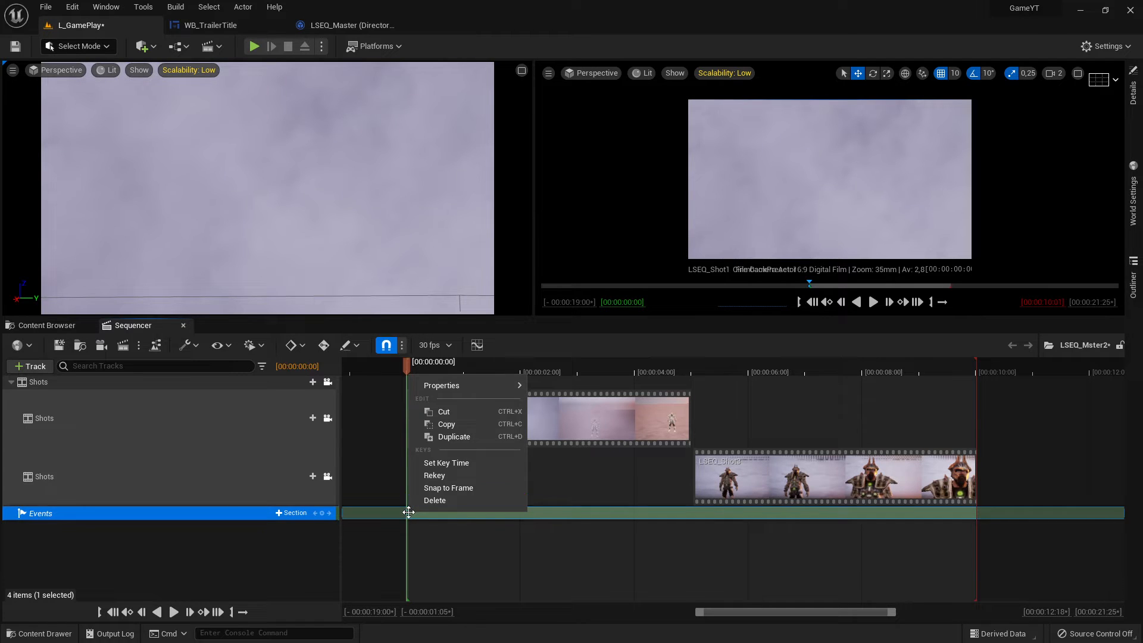
mouse_move(450, 391)
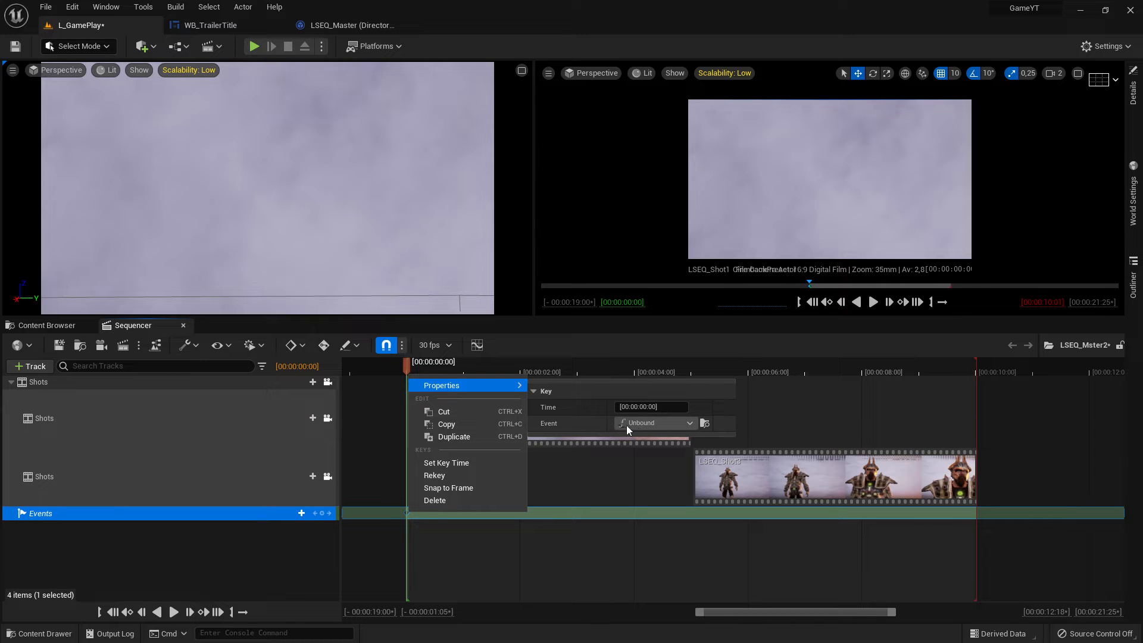
left_click(643, 426)
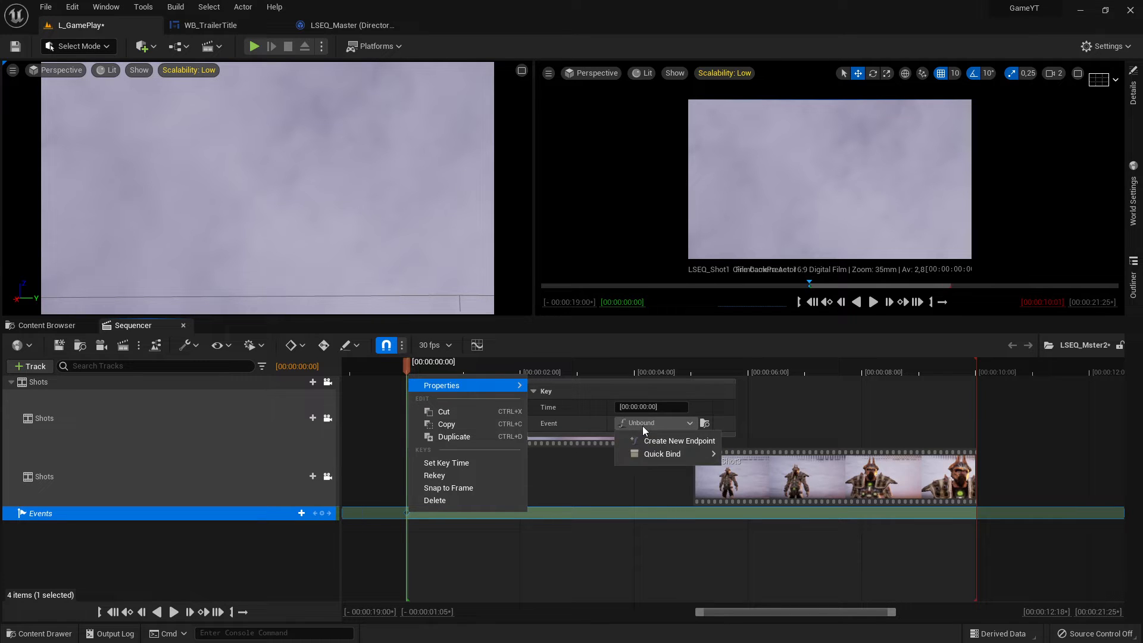
mouse_move(661, 454)
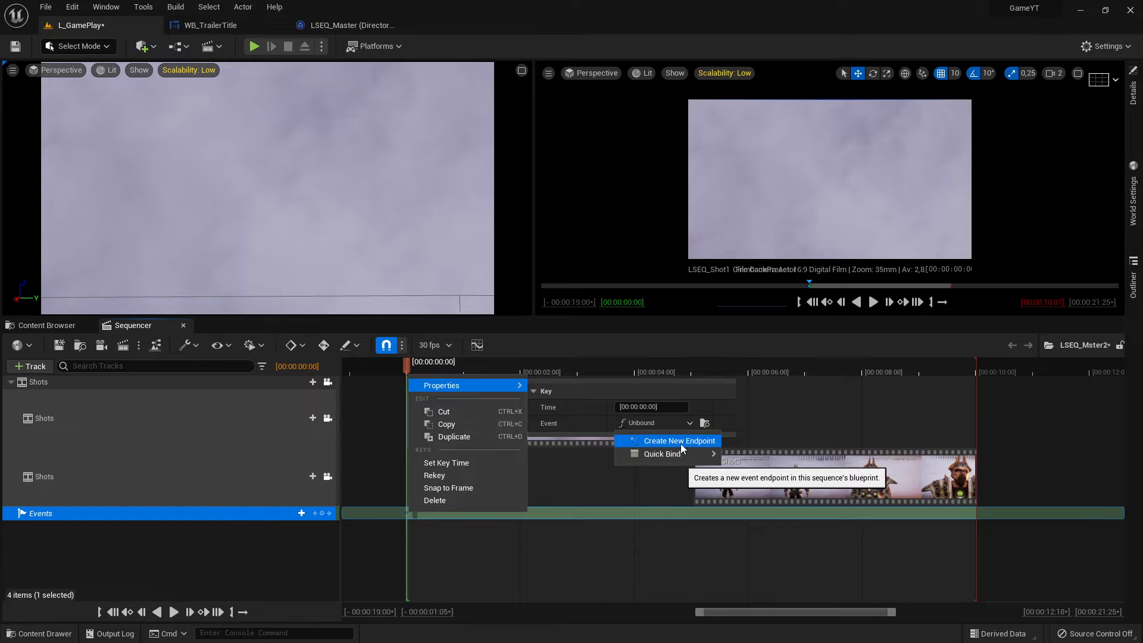
left_click(680, 444)
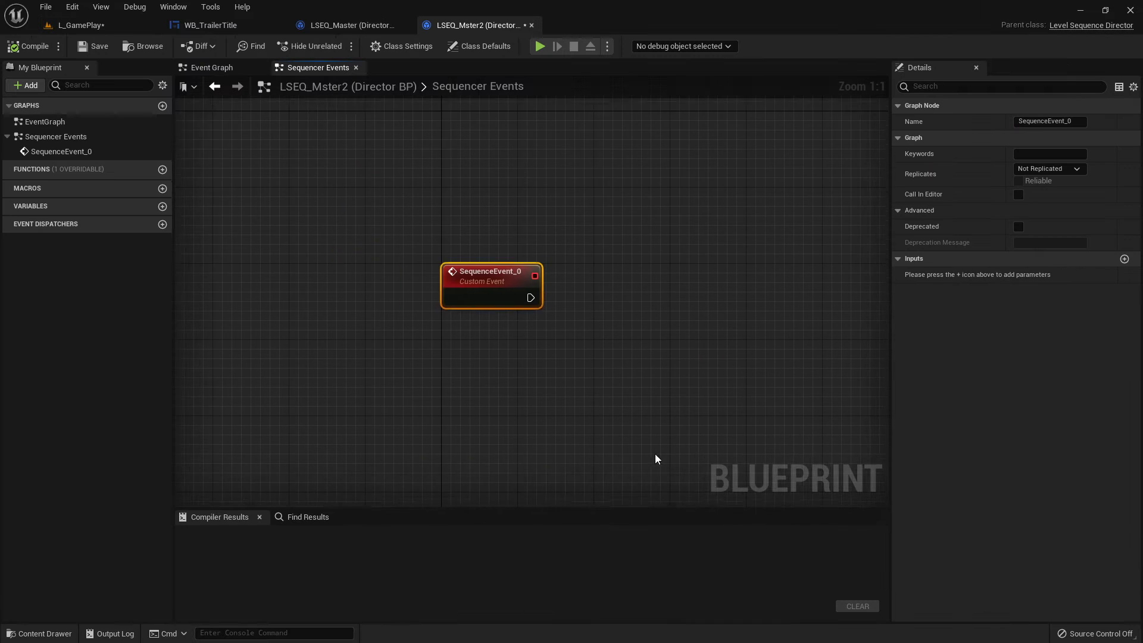
left_click(81, 25)
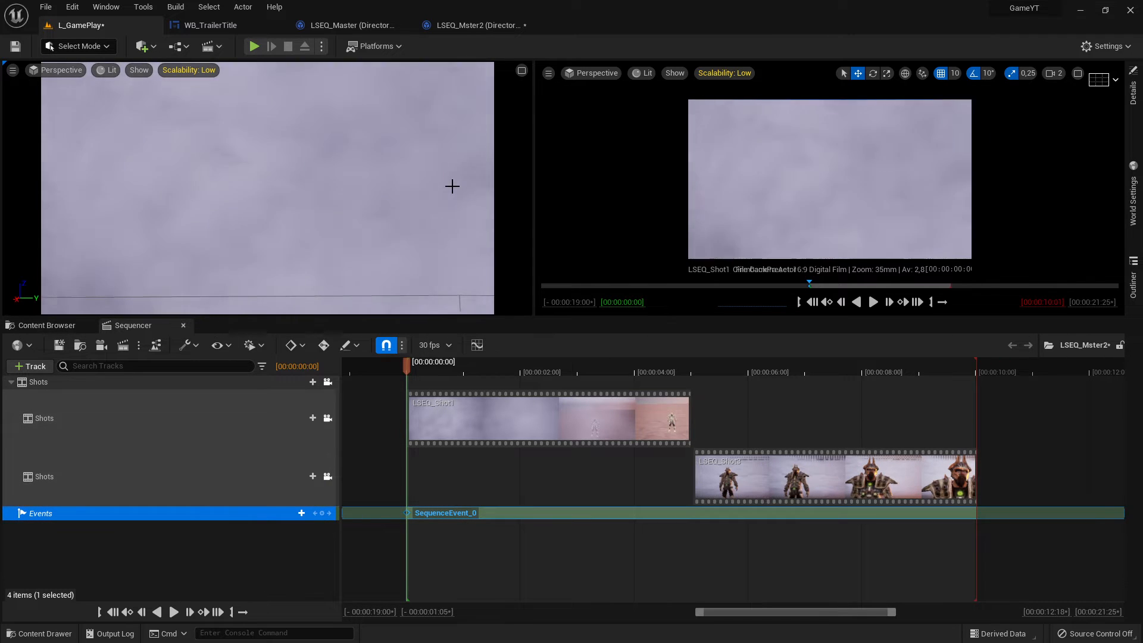
left_click(478, 27)
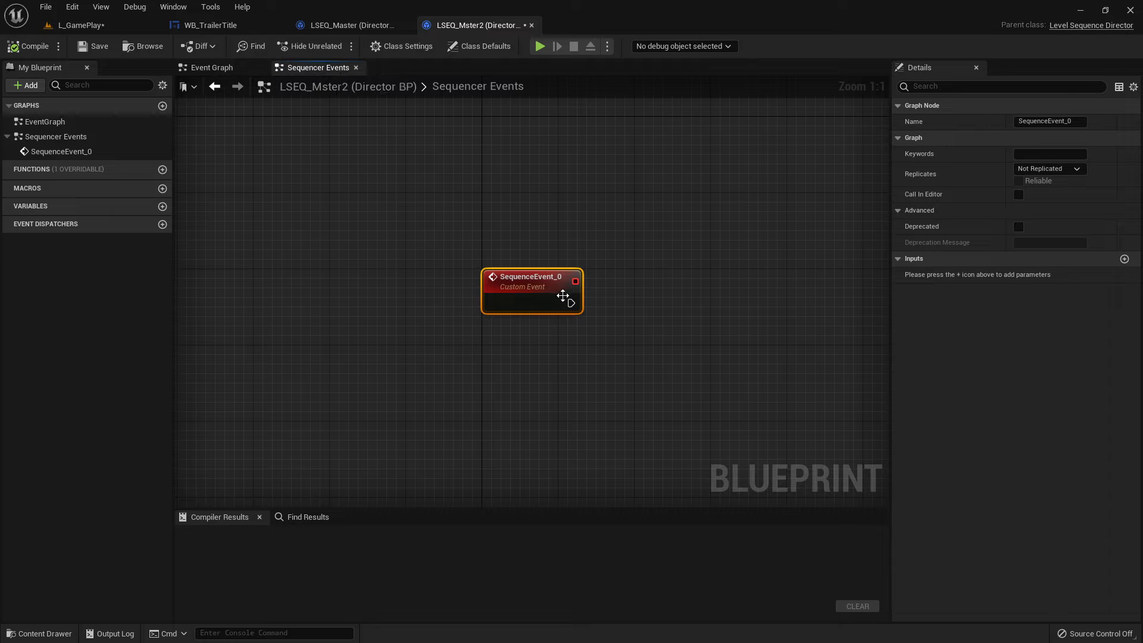
Add a Play Sound 2D node executed by the SequenceEvent_0 event and align it level with the event node
right_click_drag(562, 296, 454, 278)
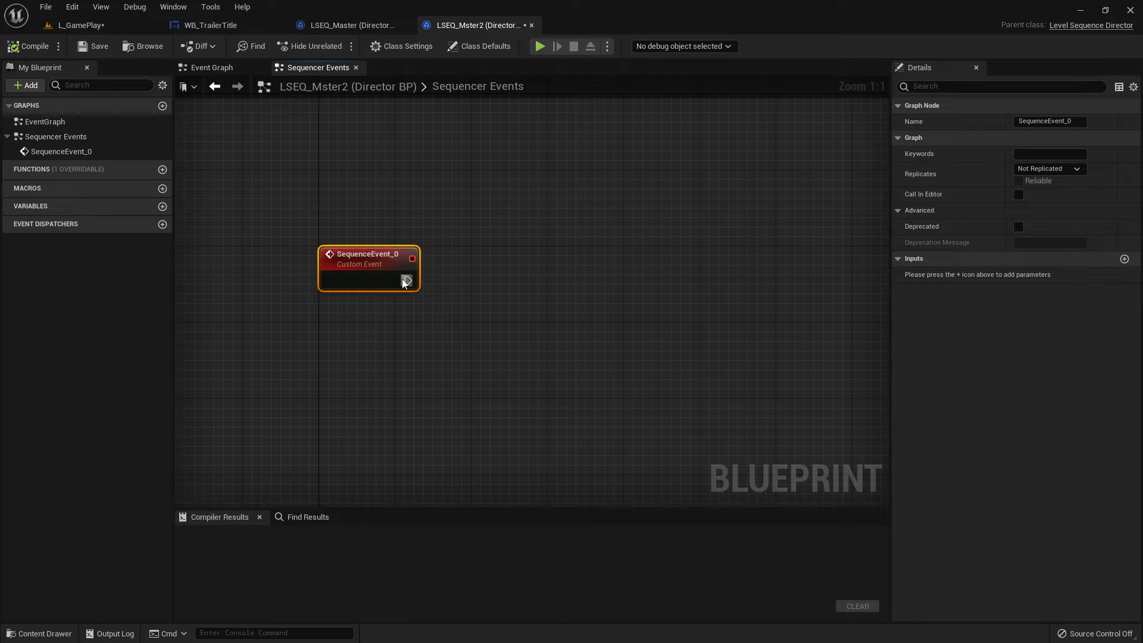
left_click_drag(407, 280, 540, 269)
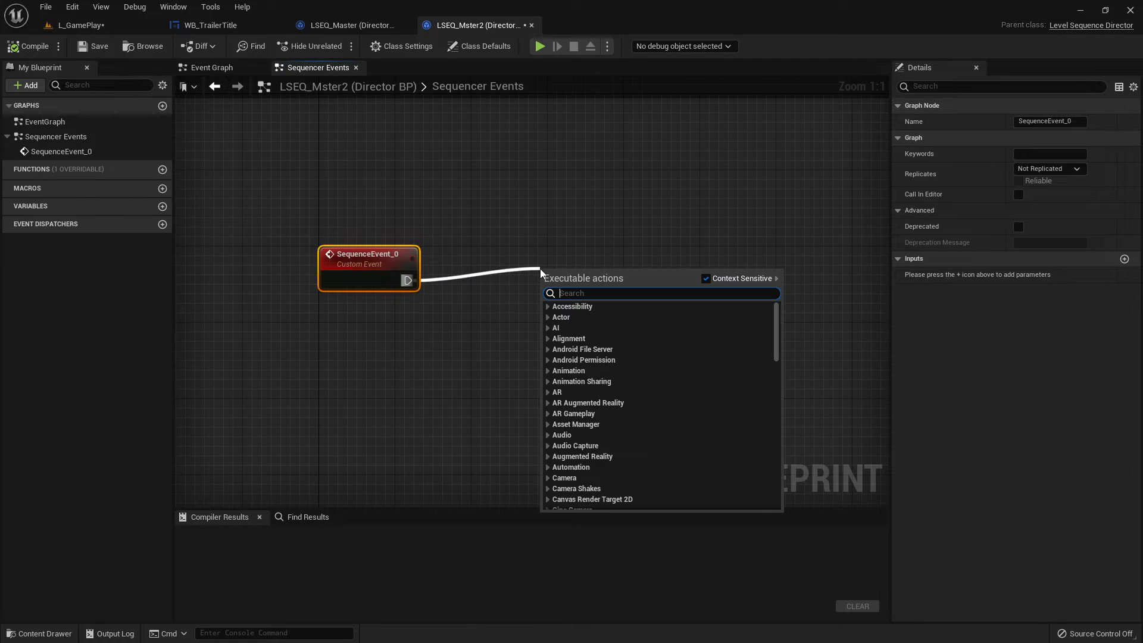
type("play soun")
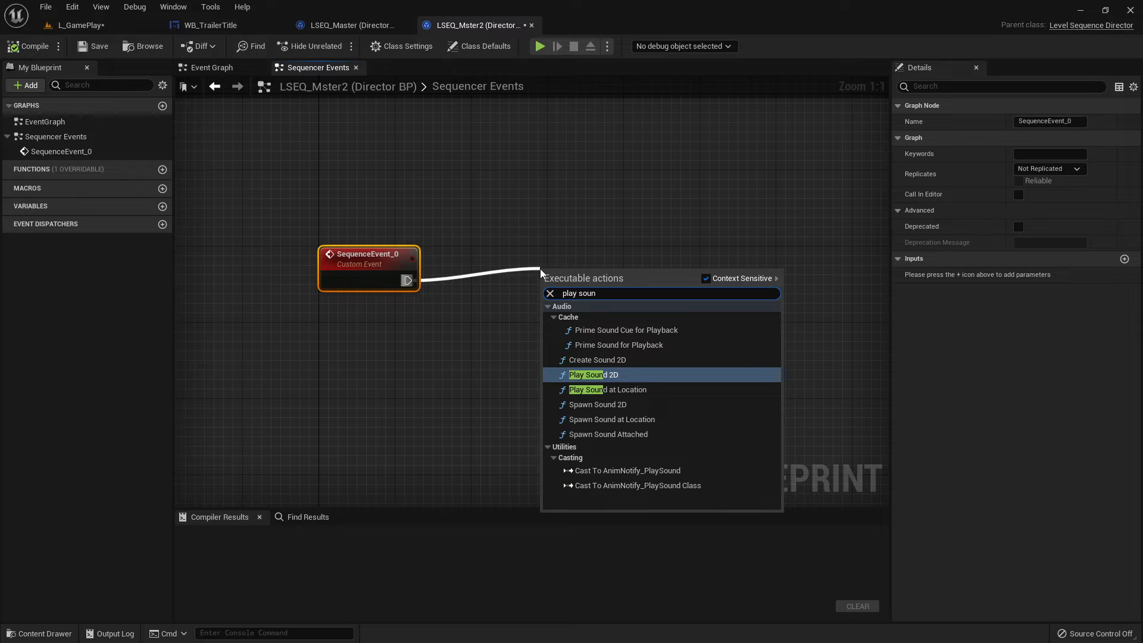
key("Down")
key("Return")
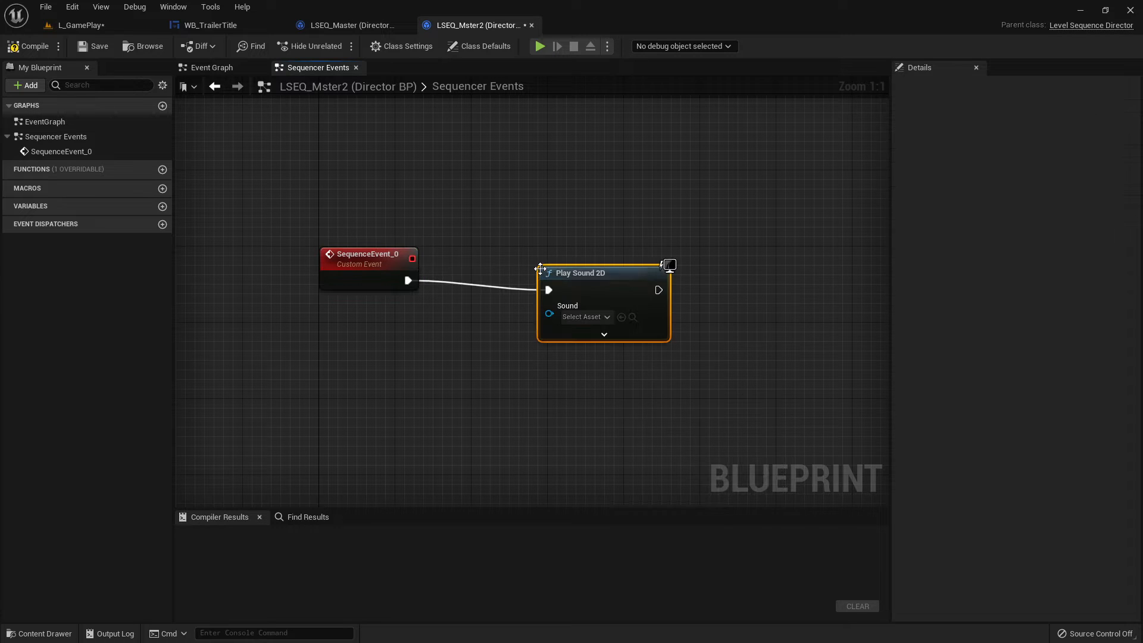
left_click_drag(590, 277, 599, 268)
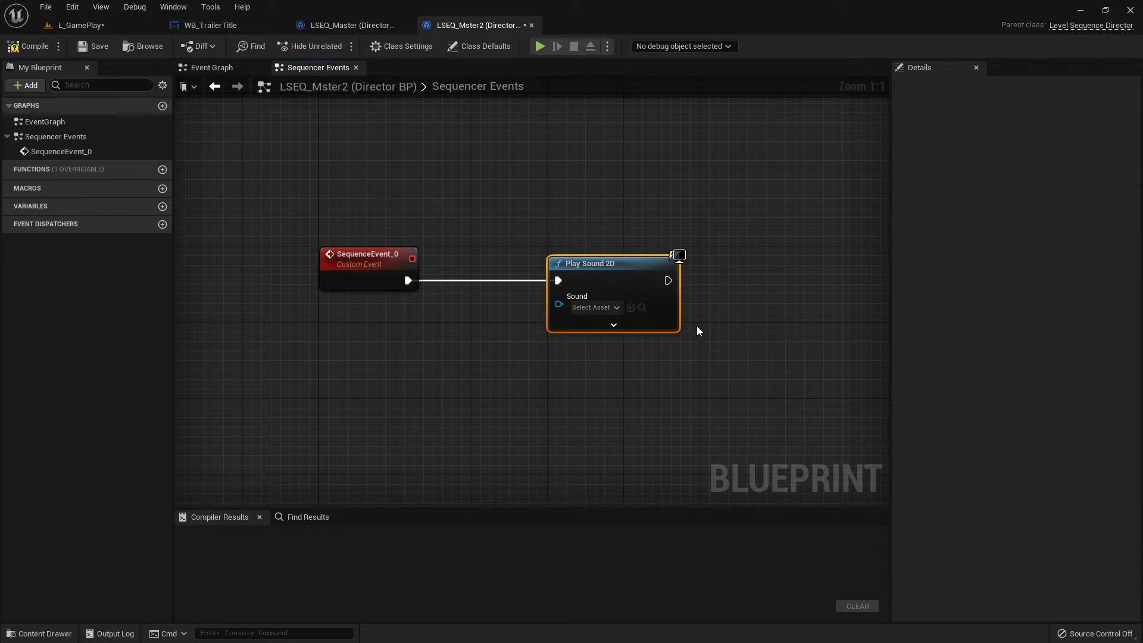
Set the Play Sound 2D node's sound to BackGround, then compile and save the director blueprint
left_click(609, 307)
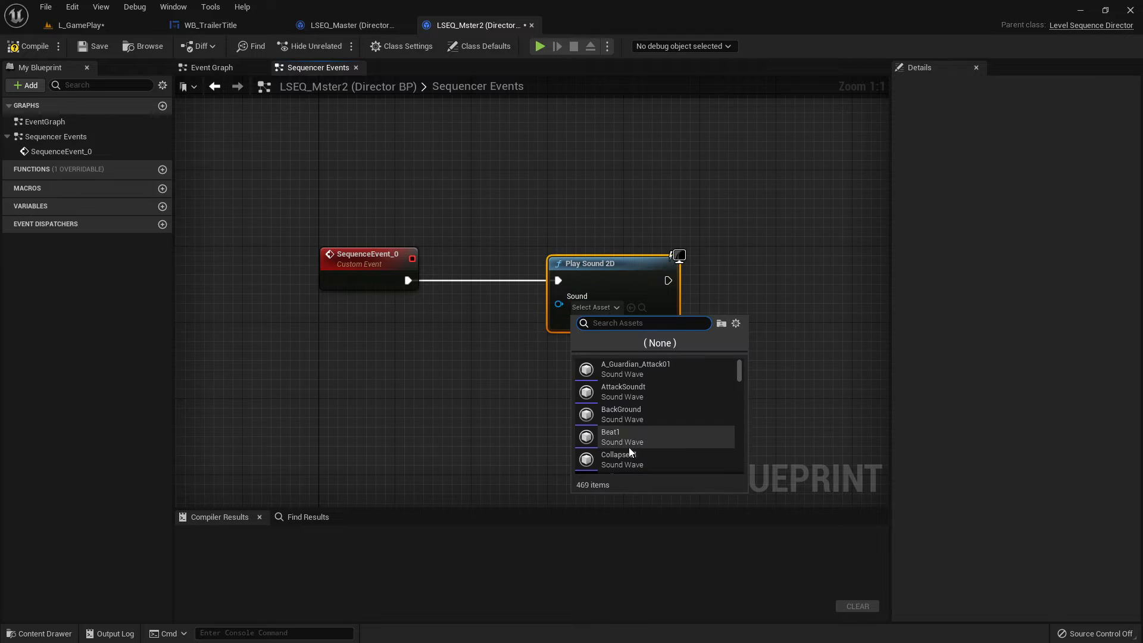
left_click(598, 417)
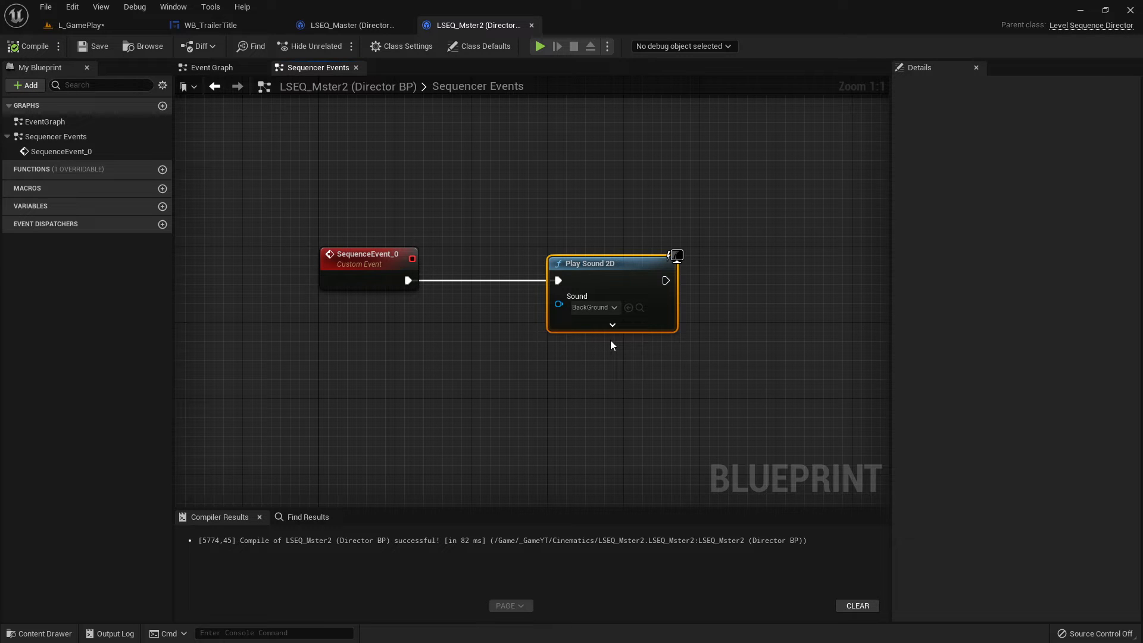
right_click_drag(610, 341, 605, 292)
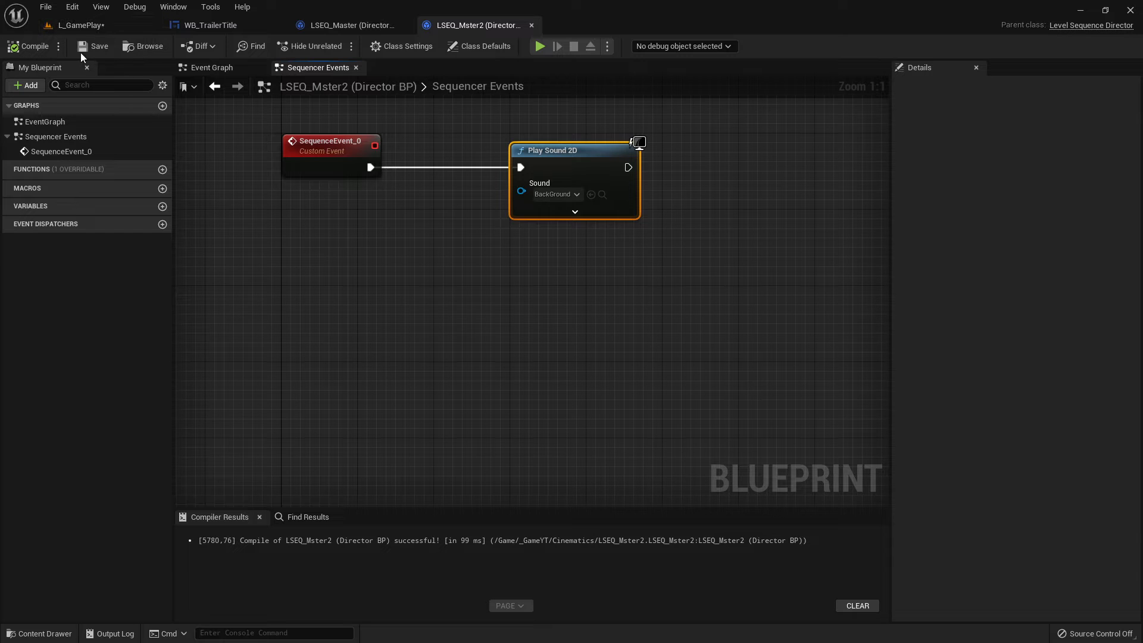
Check the WB_TrailerTitle widget, return to the L_GamePlay level and add a second trigger event track to LSEQ_Mster2
left_click(347, 25)
left_click(219, 27)
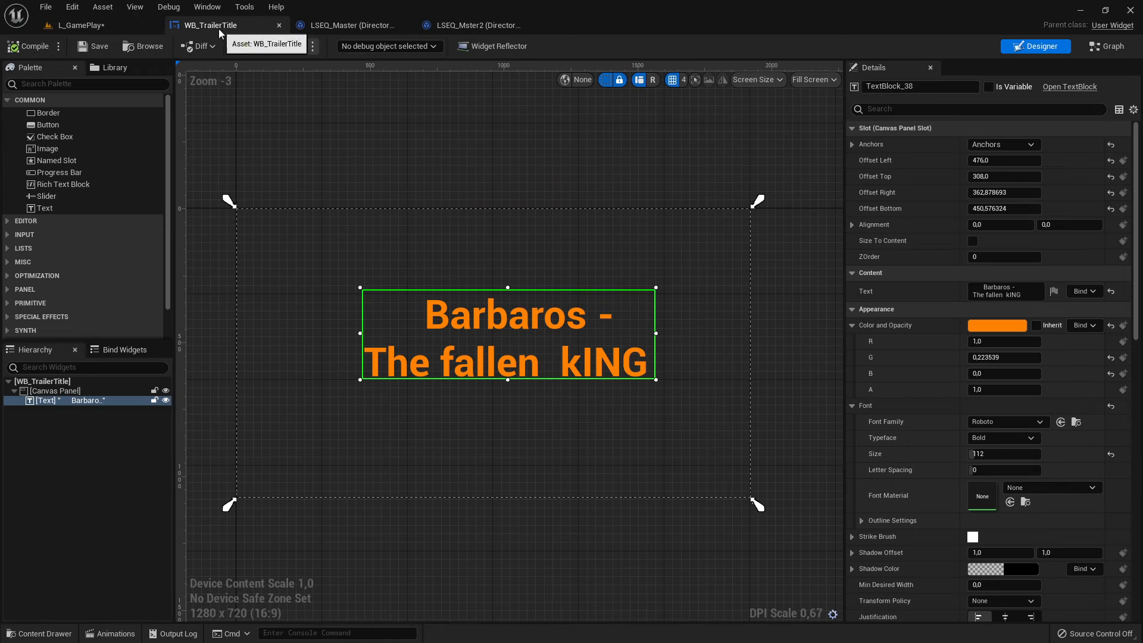
left_click(98, 30)
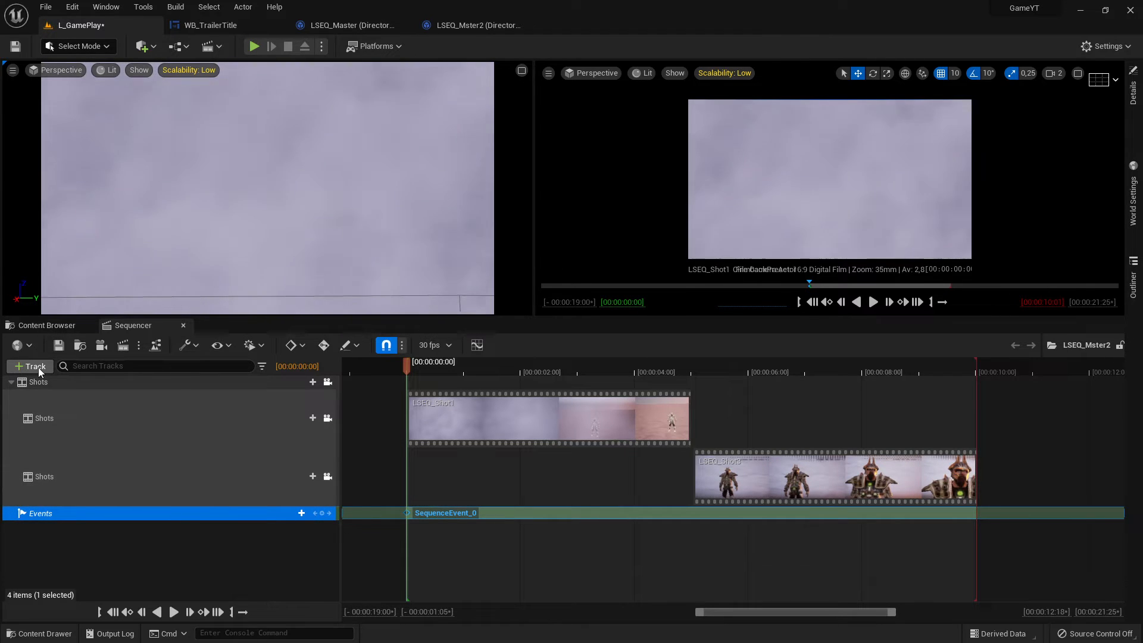
left_click(38, 366)
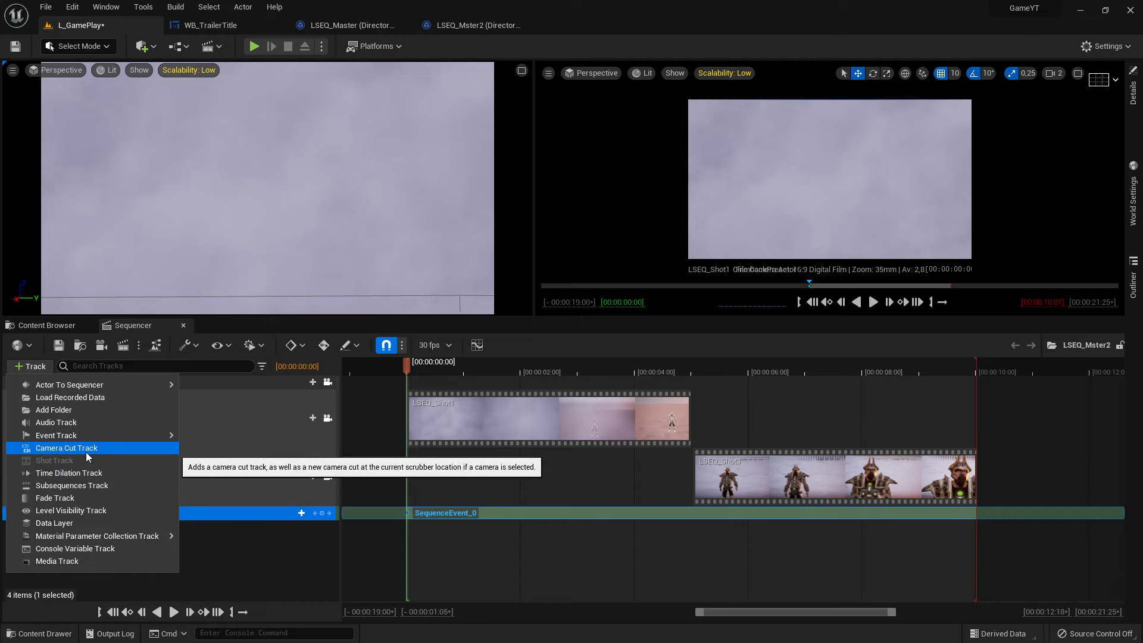
mouse_move(74, 440)
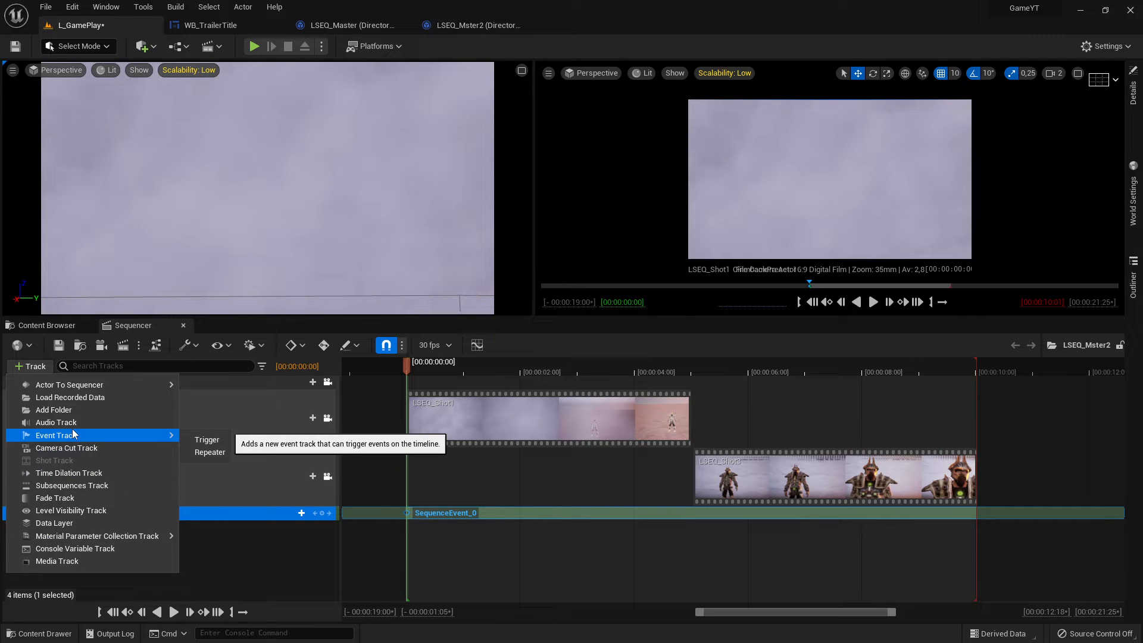
left_click(216, 441)
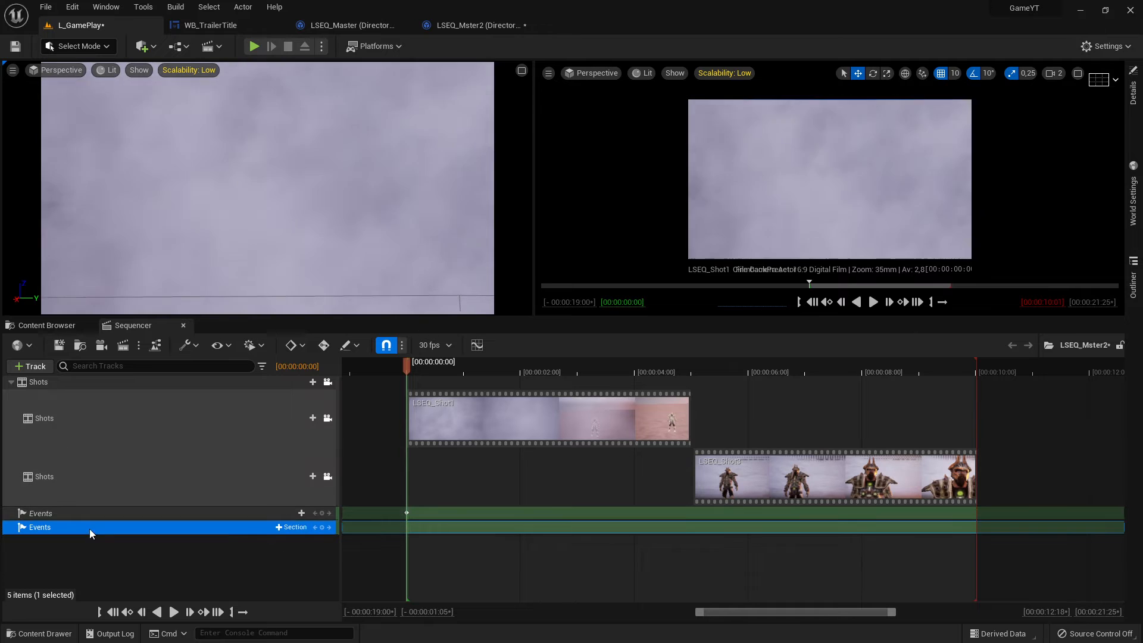
Rename the event track holding the sound event as Event_Music
left_click(47, 516)
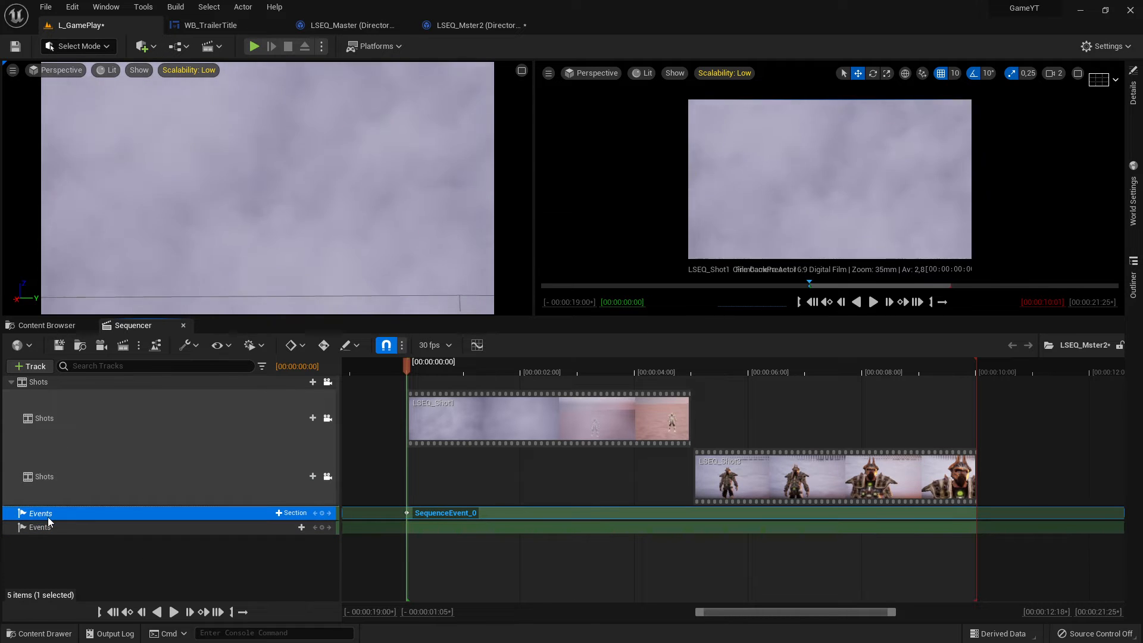
left_click(48, 517)
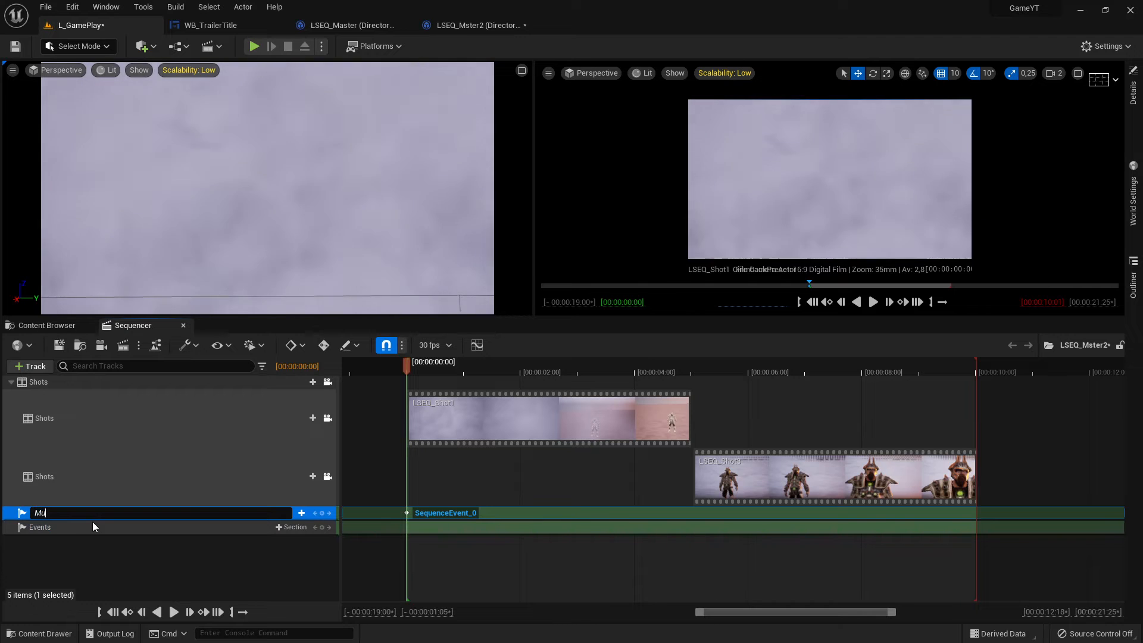
key("BackSpace")
type("Event_")
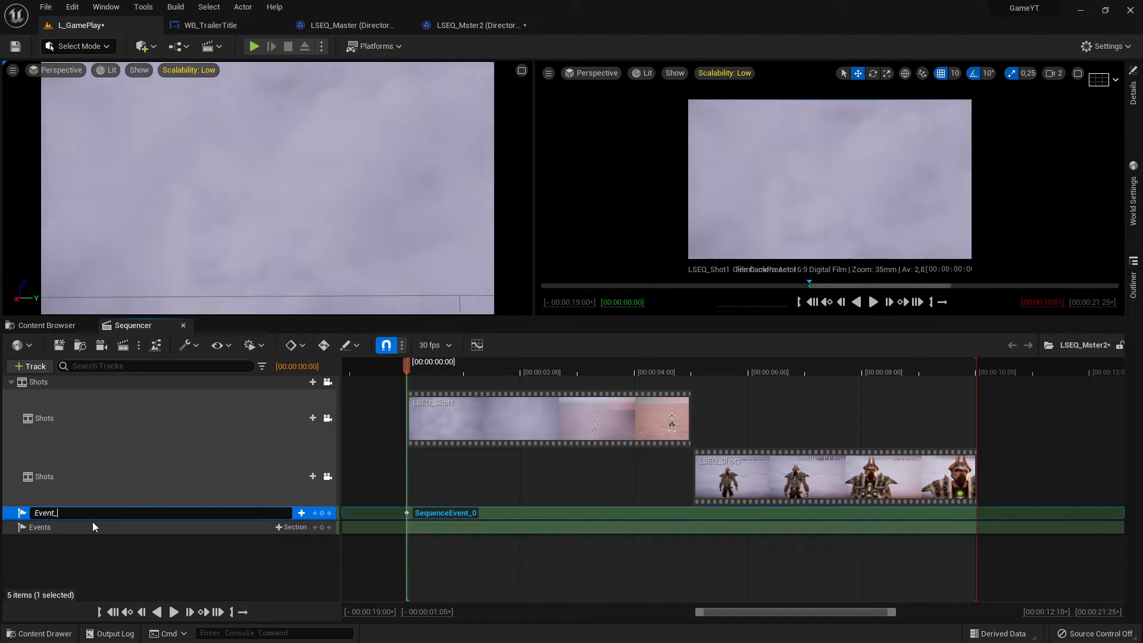
type("c")
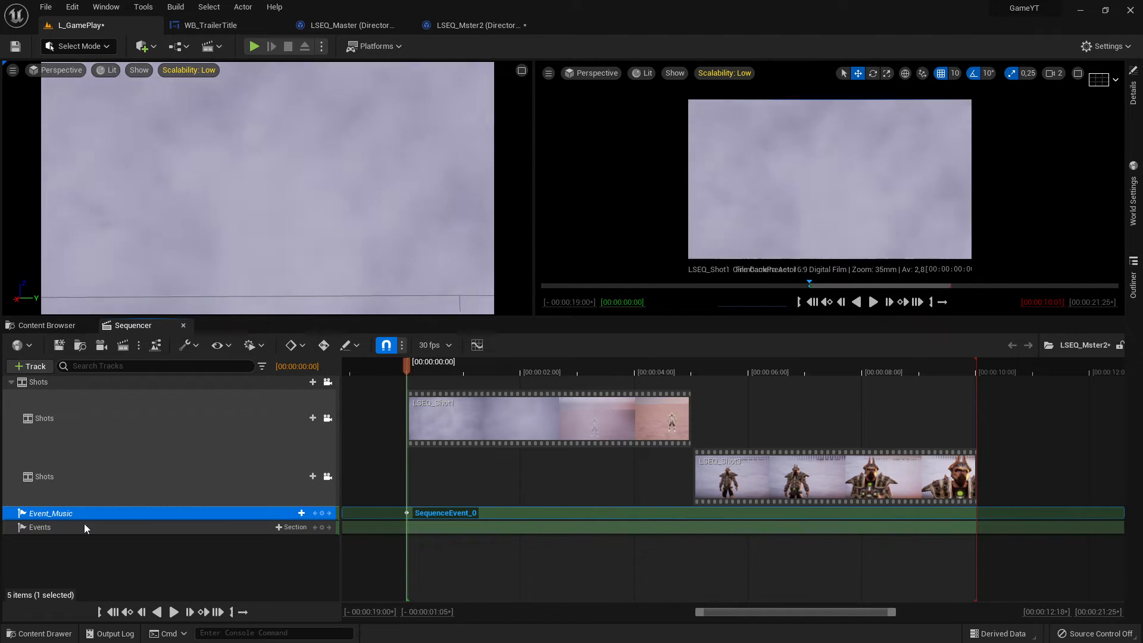
Rename the second, empty event track as Event_TrailerTitle
double_click(124, 528)
type("E")
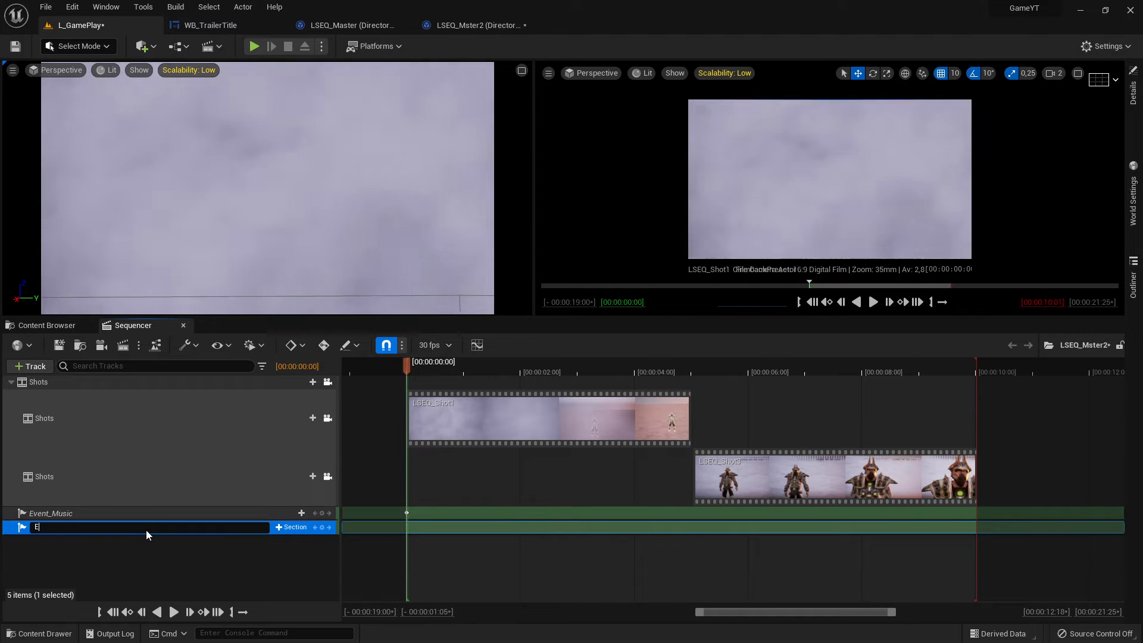
type("vent_T")
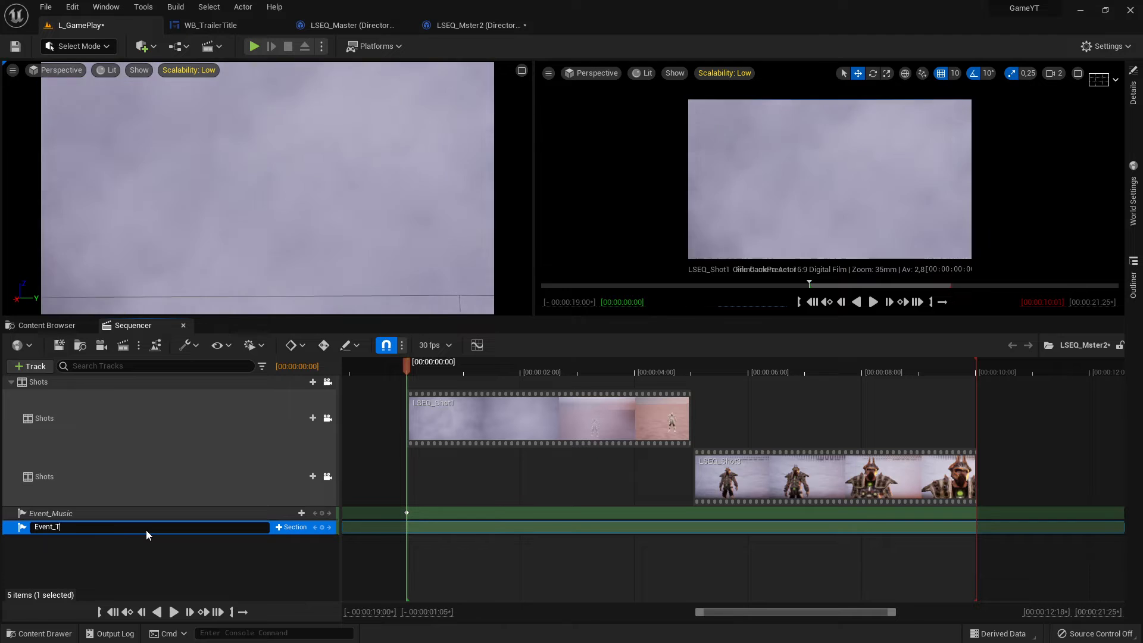
type("r")
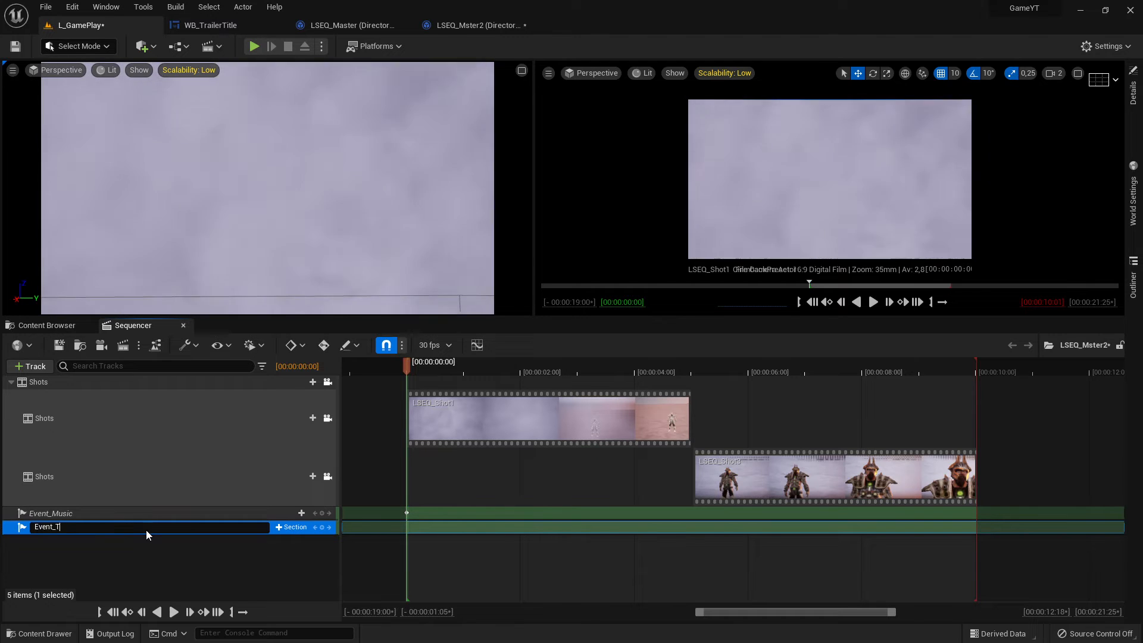
type("aile")
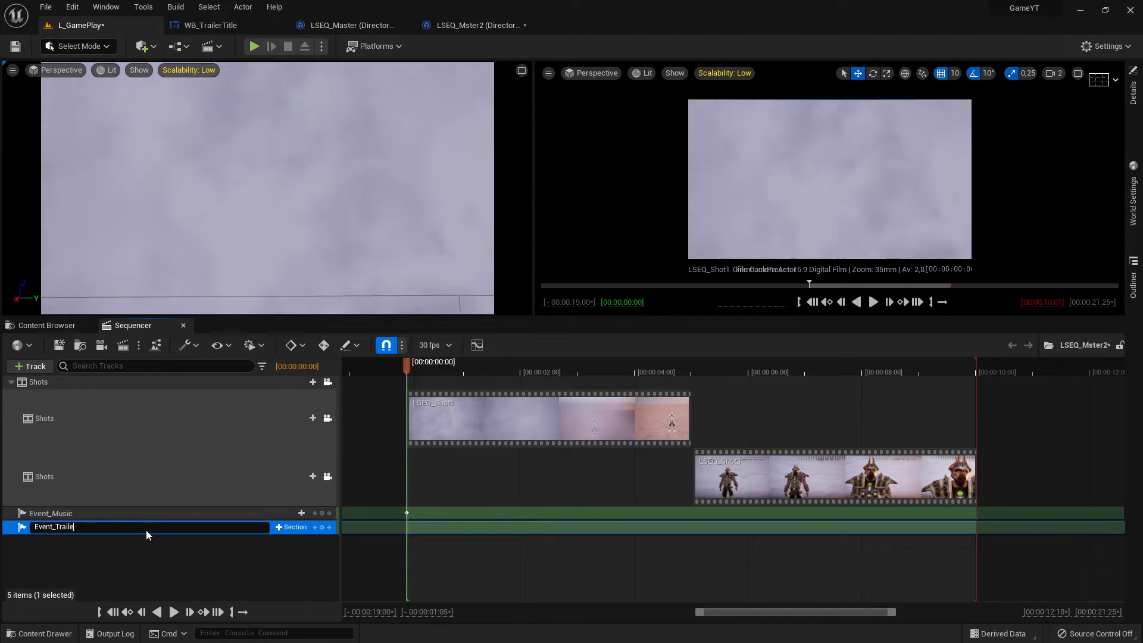
type("rTitle")
key("Return")
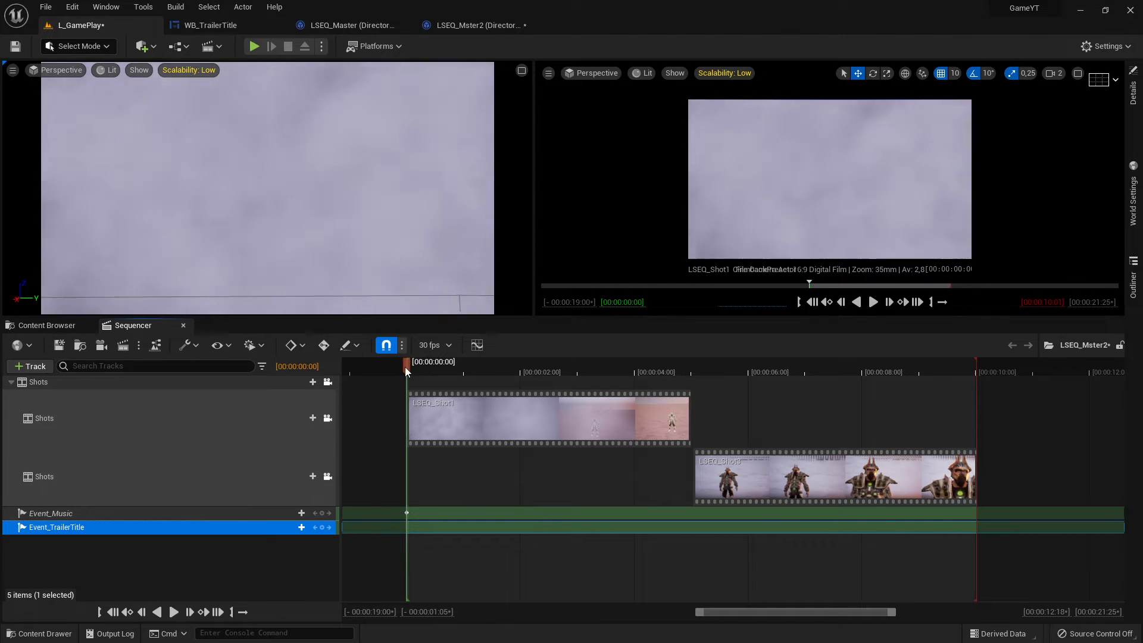
Add a key at 00:00:00:06 on the Event_TrailerTitle track and create a new event endpoint for it
left_click_drag(405, 366, 418, 368)
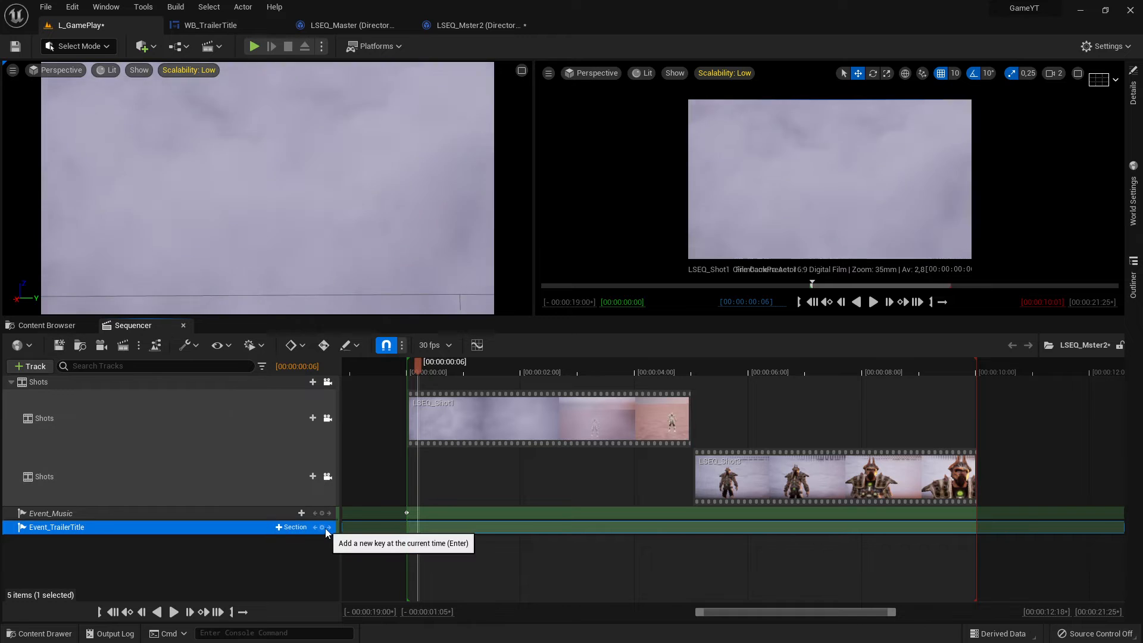
left_click(322, 527)
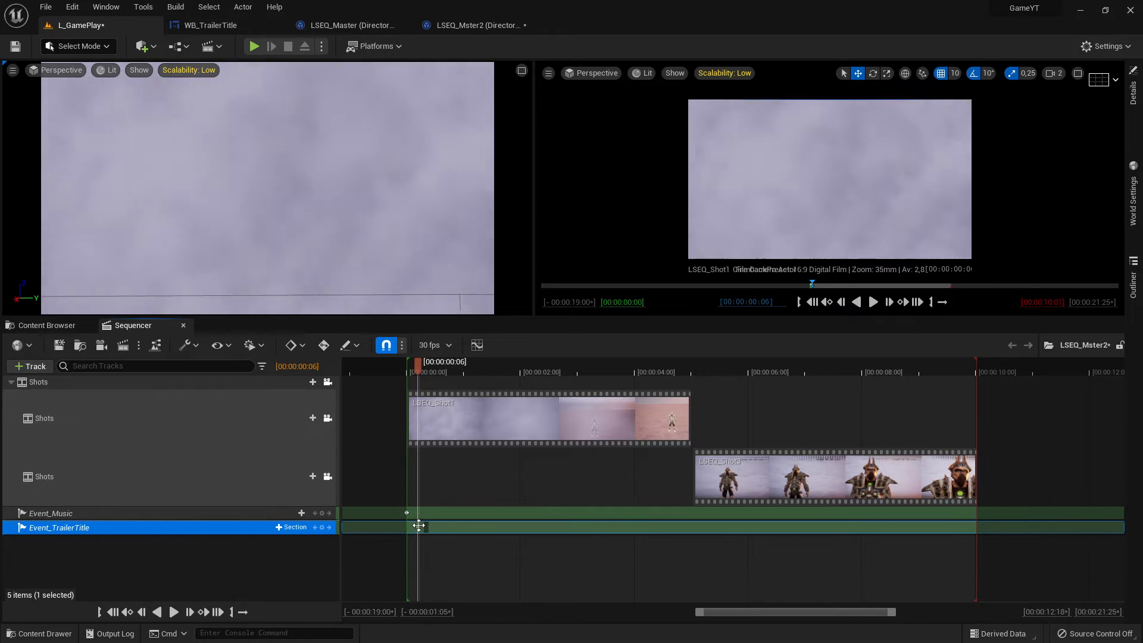
right_click(418, 527)
mouse_move(452, 402)
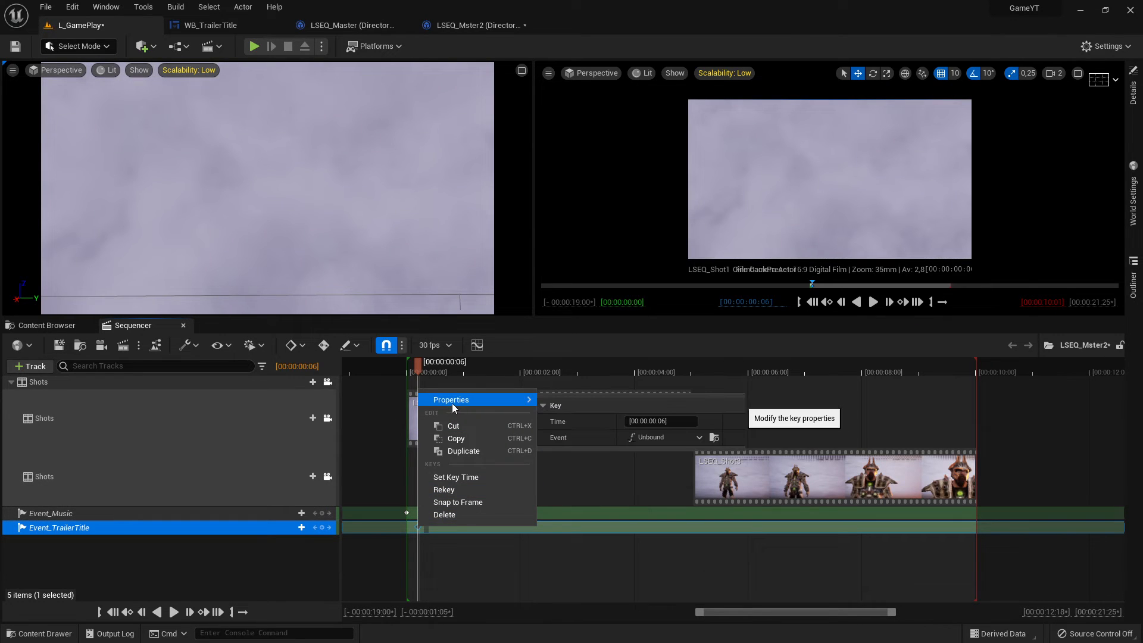
left_click(651, 439)
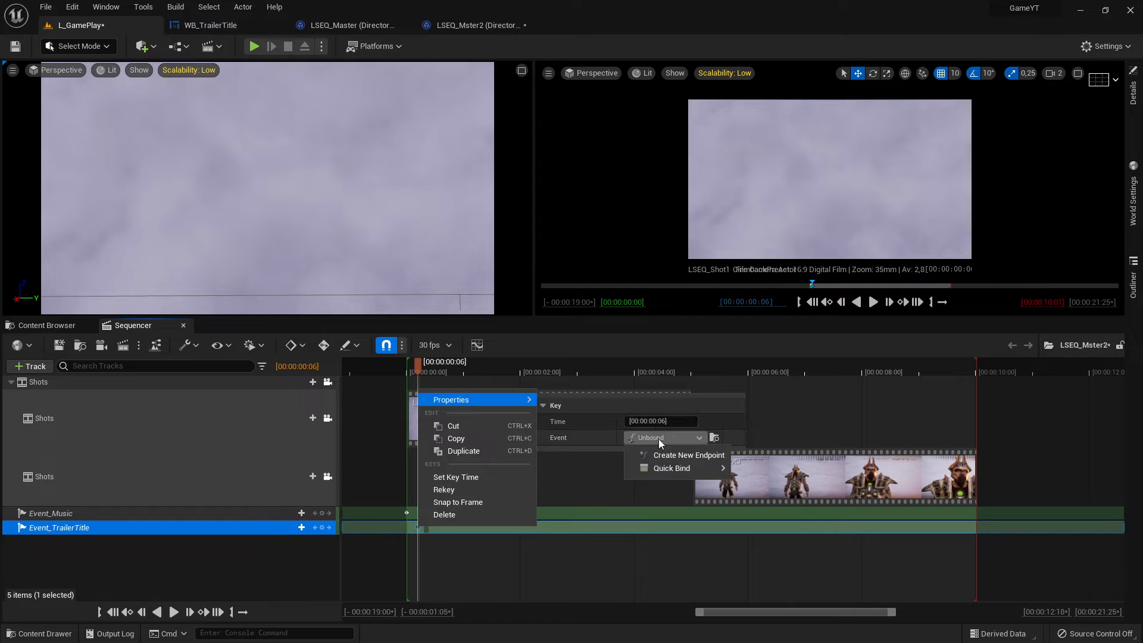
mouse_move(667, 470)
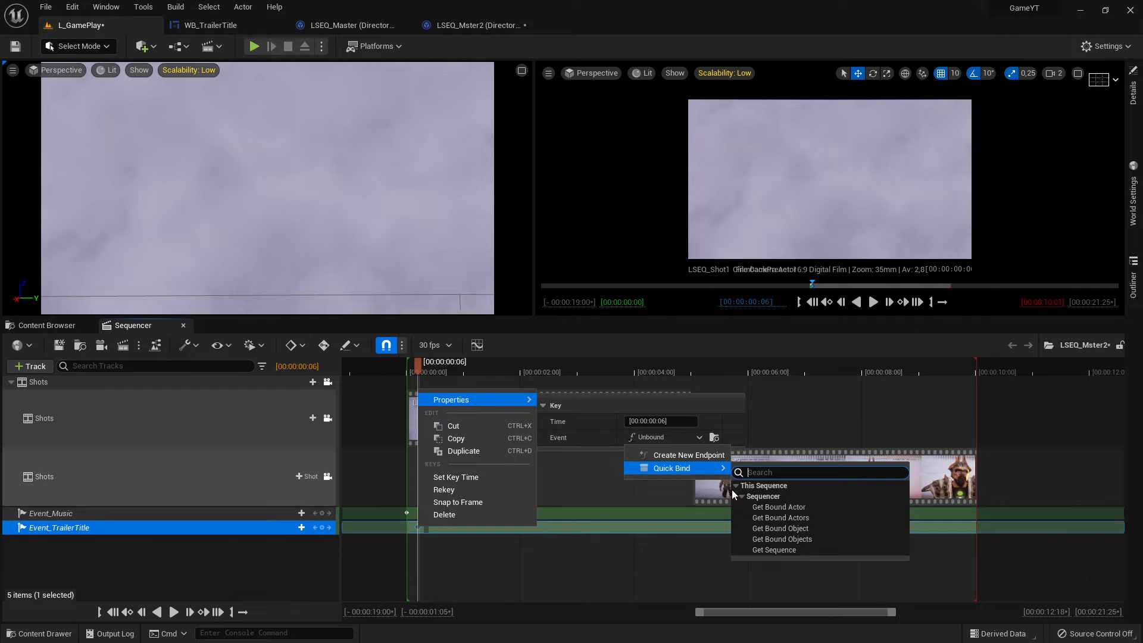
left_click(676, 455)
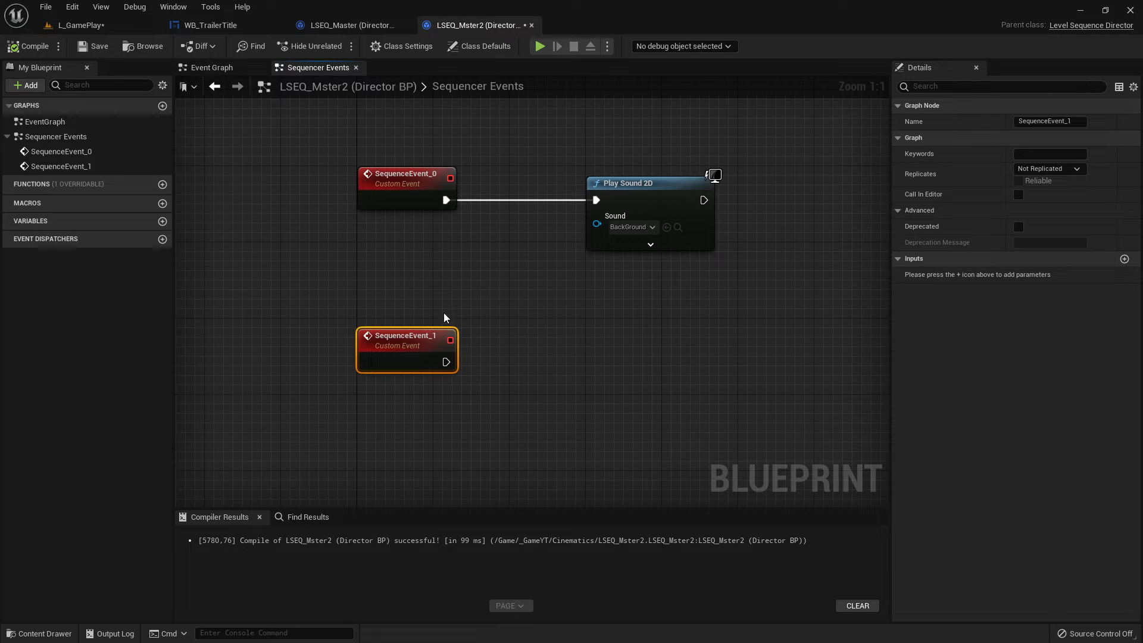
Add a Create Widget node wired to SequenceEvent_1's execution output, align it with the event and compile the director blueprint
left_click_drag(445, 361, 560, 346)
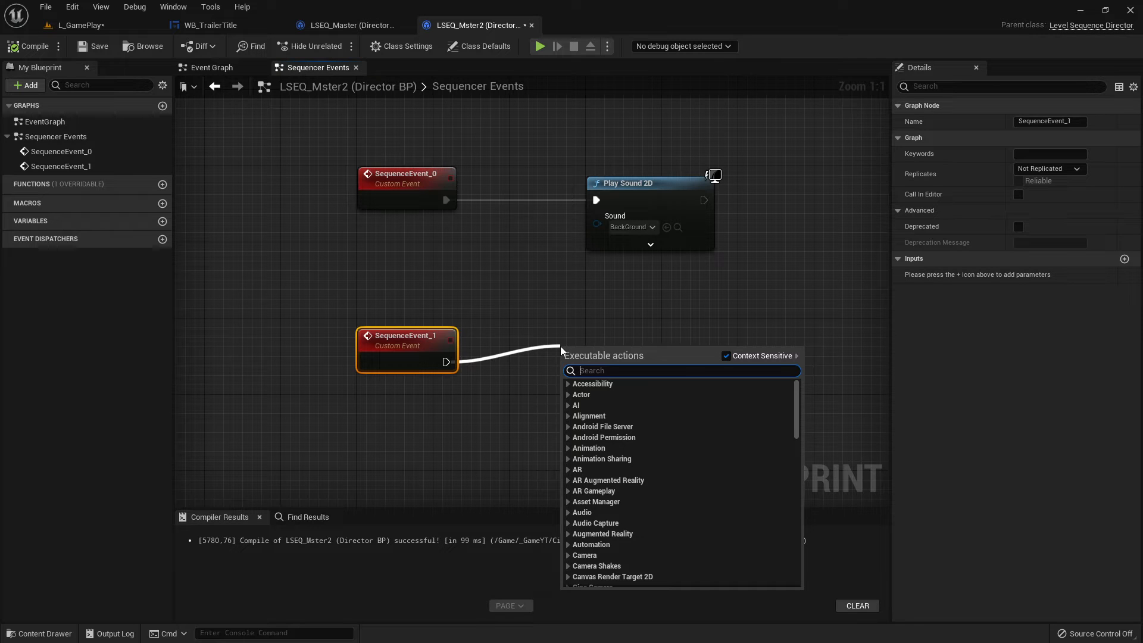
type("create wid")
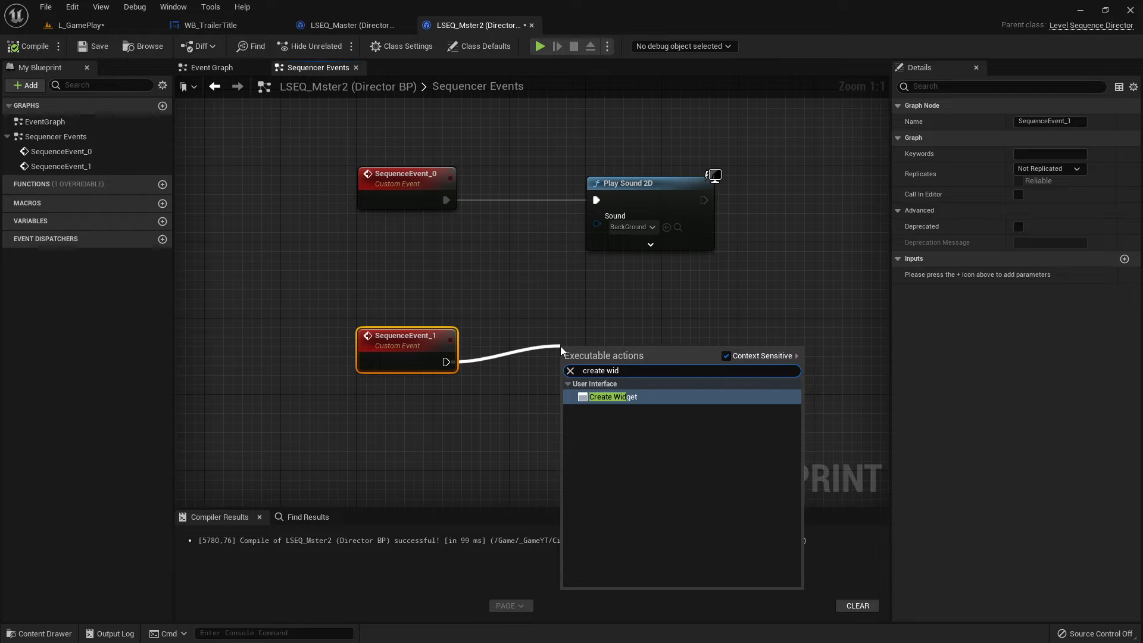
key("Return")
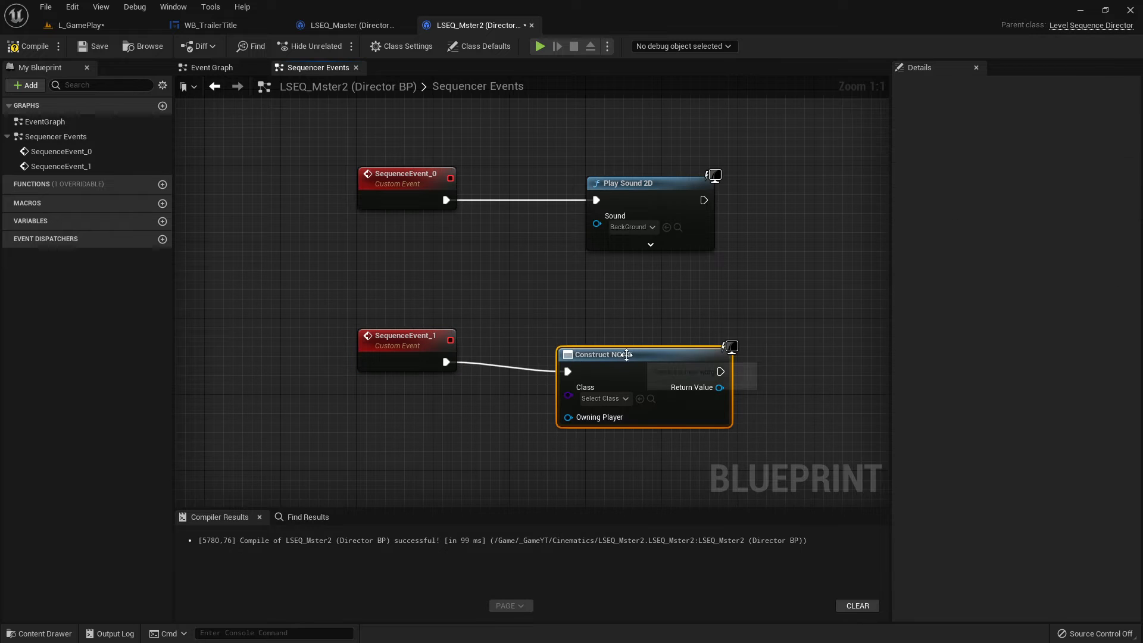
left_click_drag(625, 352, 654, 344)
right_click_drag(814, 386, 593, 379)
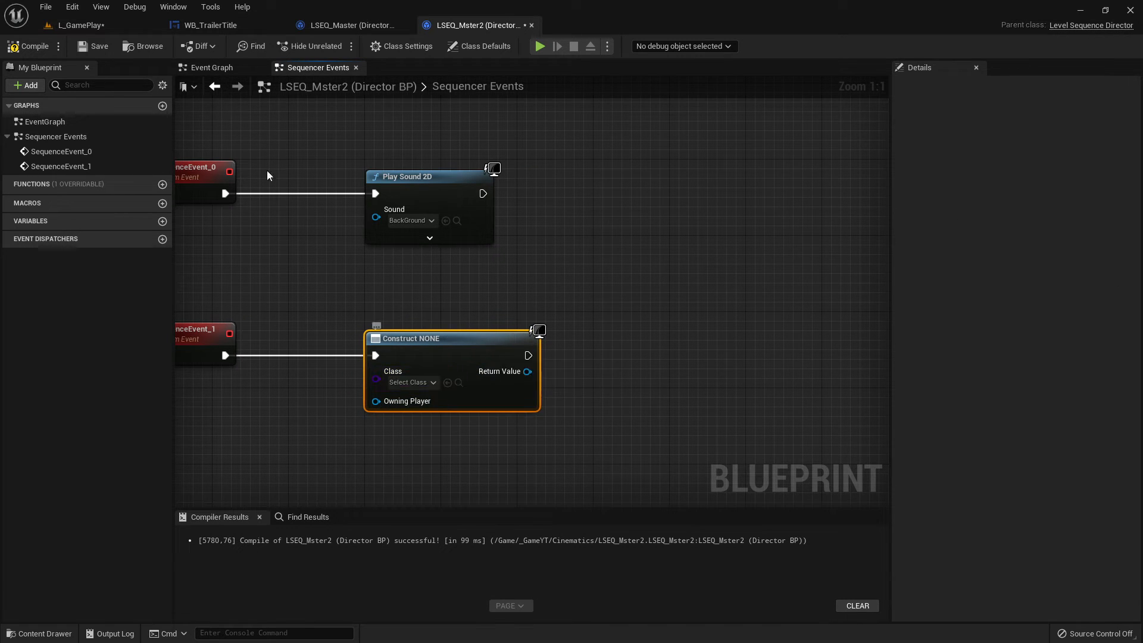
left_click(29, 45)
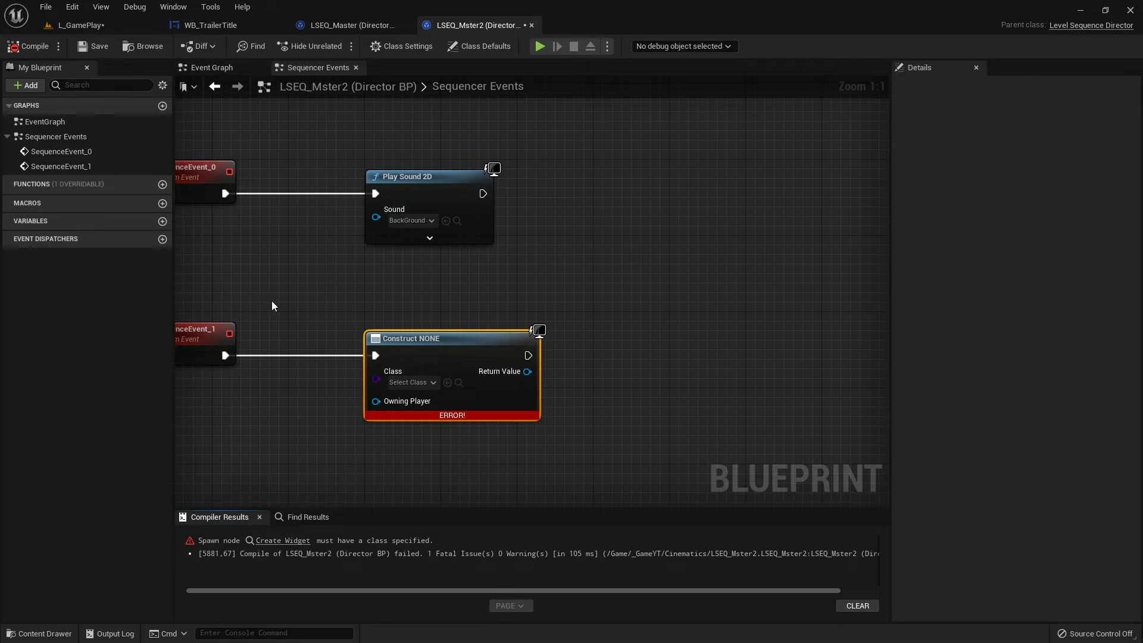
right_click_drag(273, 302, 432, 313)
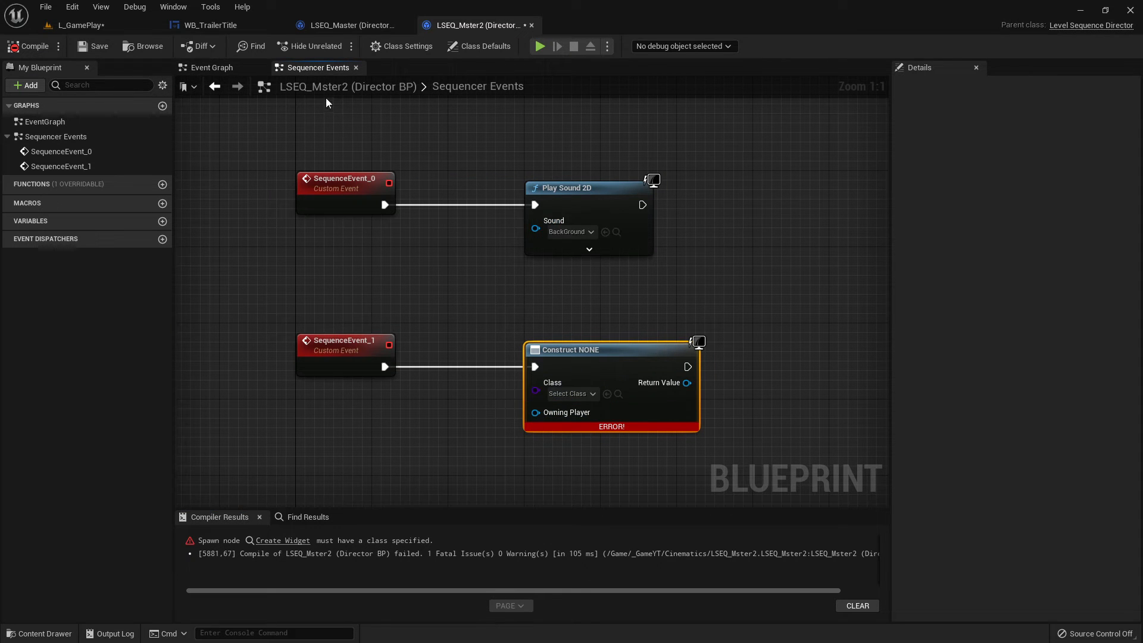
Examine the layout of the WB_TrailerTitle widget, comparing its canvas panel with the title text block inside it
left_click(197, 27)
scroll(305, 230, "down", 4)
scroll(341, 241, "up", 4)
right_click_drag(341, 241, 421, 244)
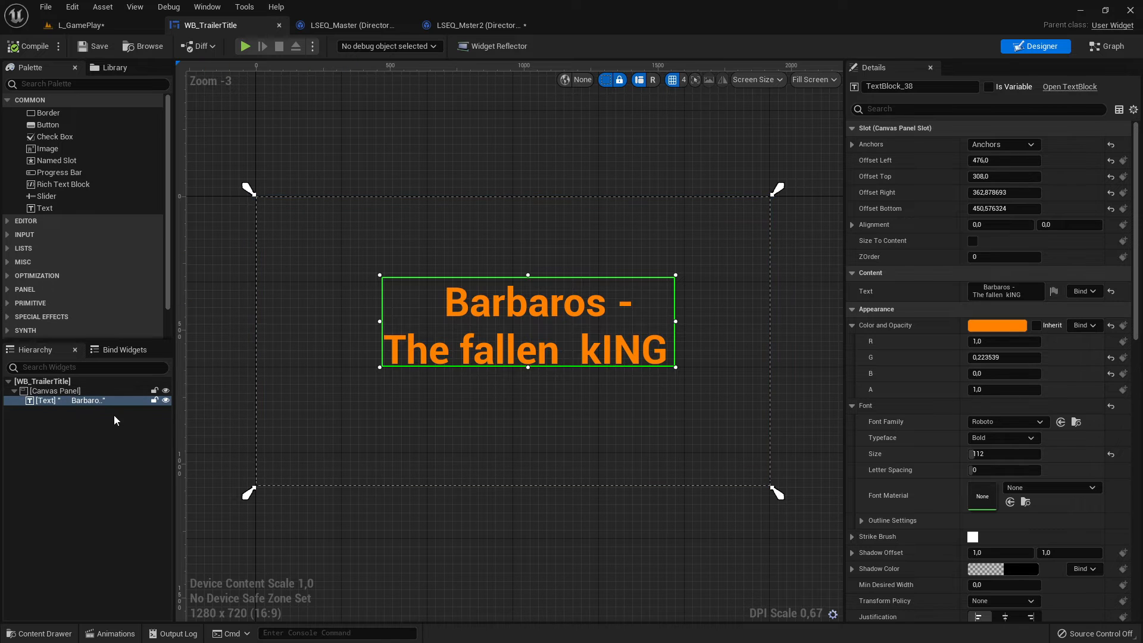
left_click(51, 391)
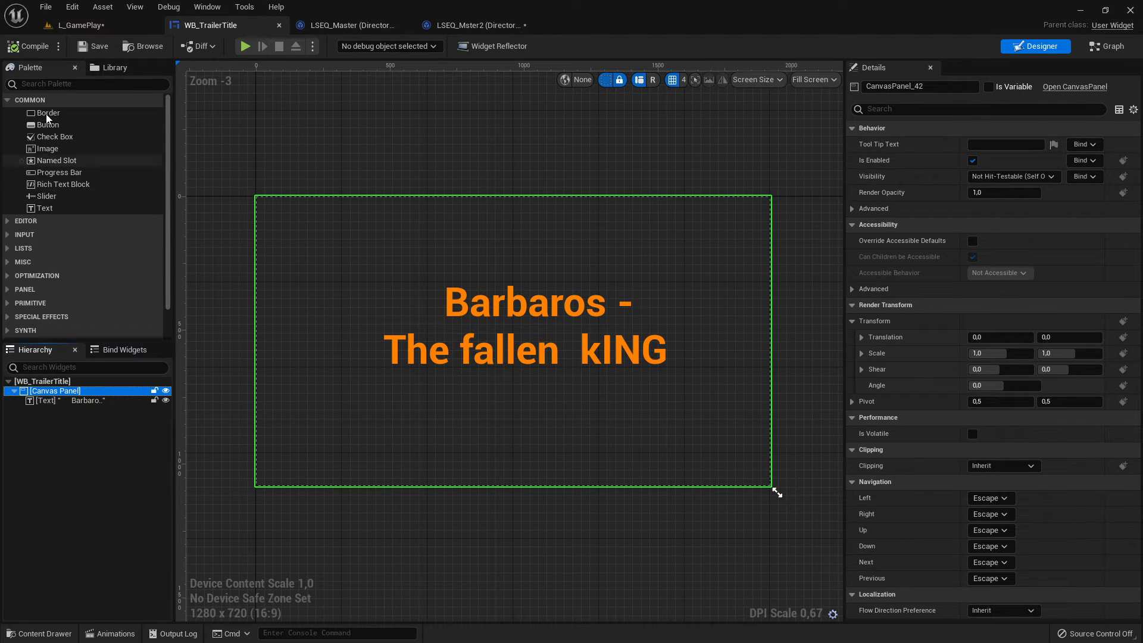
left_click(94, 400)
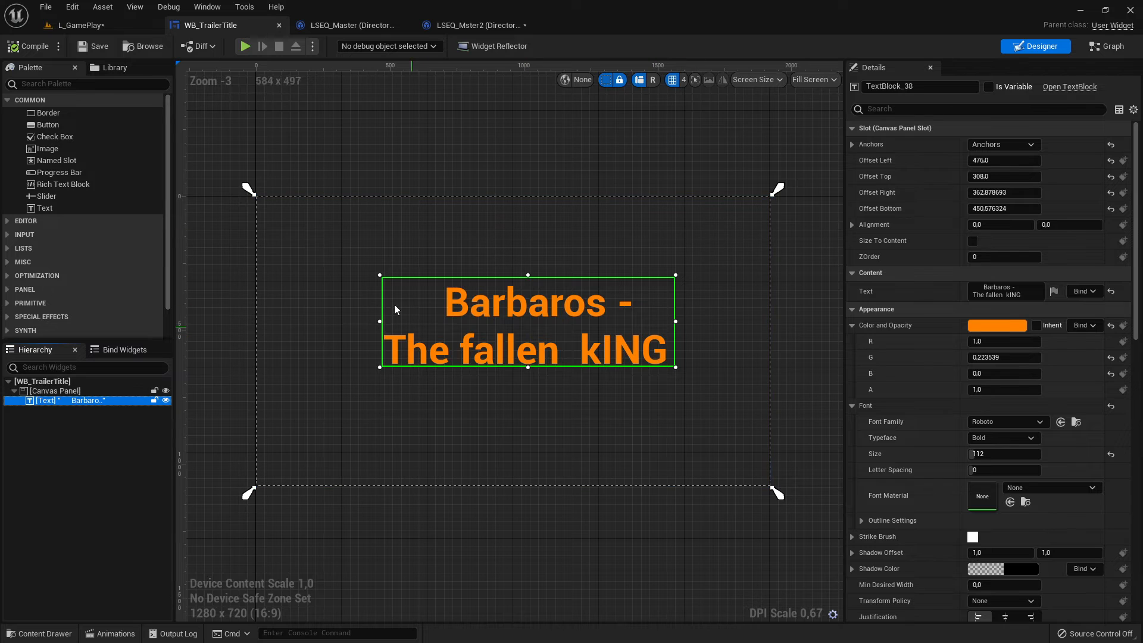
left_click(295, 244)
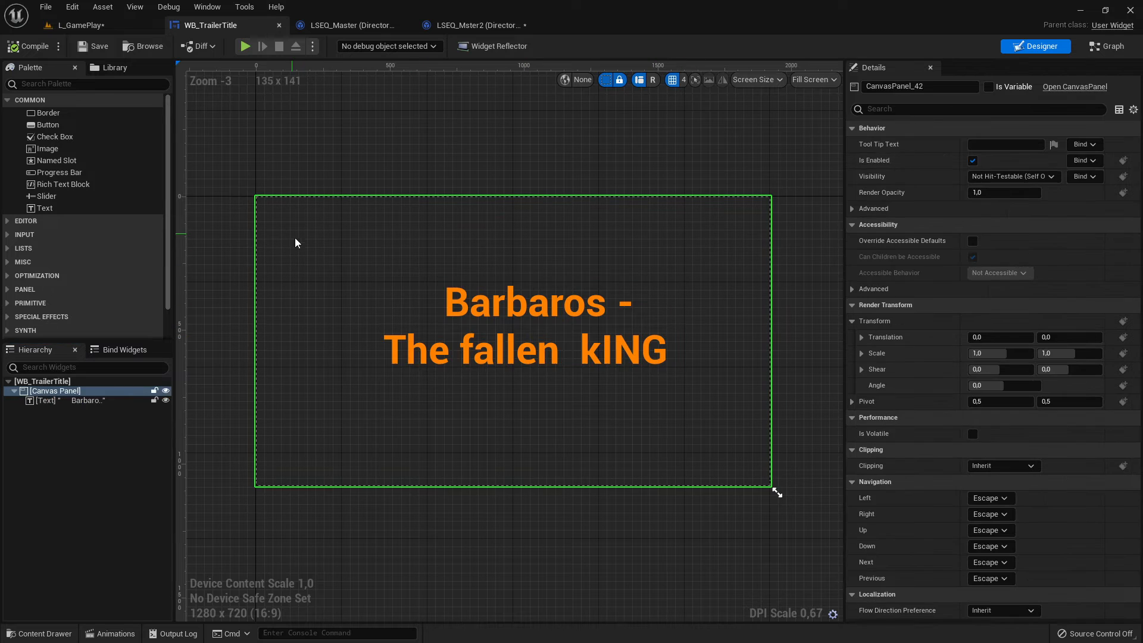
left_click(79, 403)
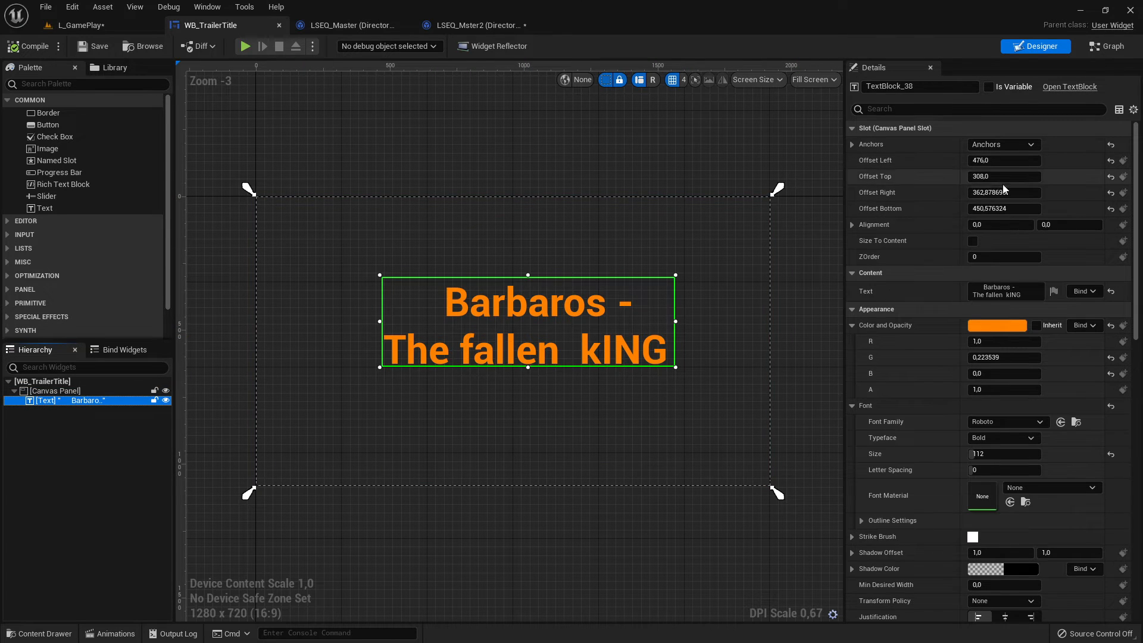
Examine the title text block's anchor presets and its text color without changing them
left_click(986, 145)
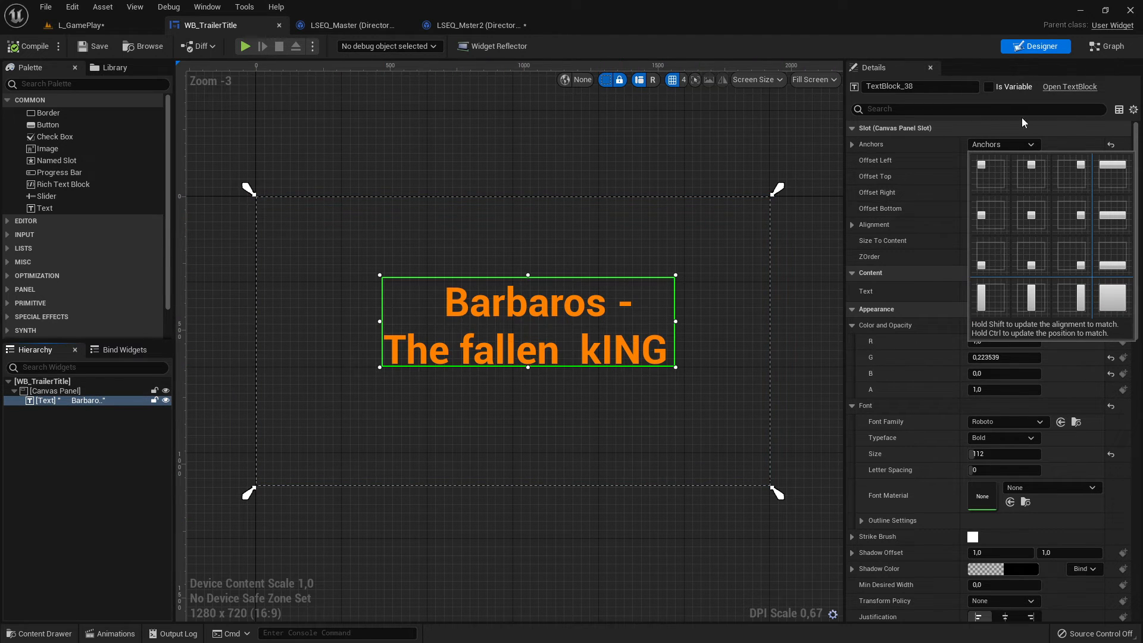
left_click(810, 166)
left_click(549, 317)
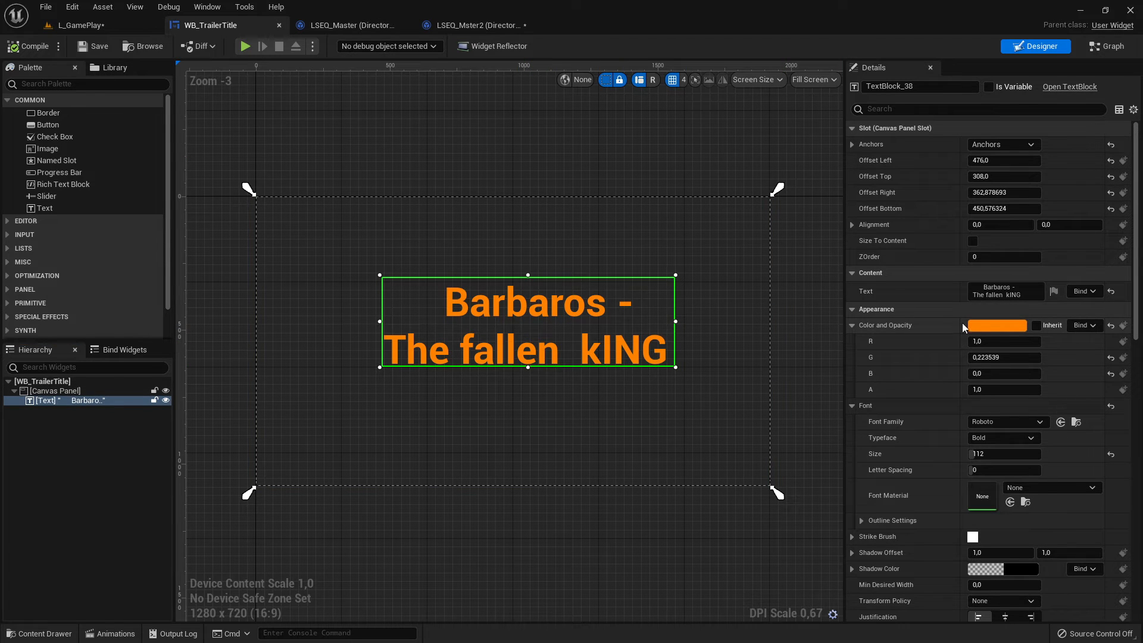
left_click(1005, 328)
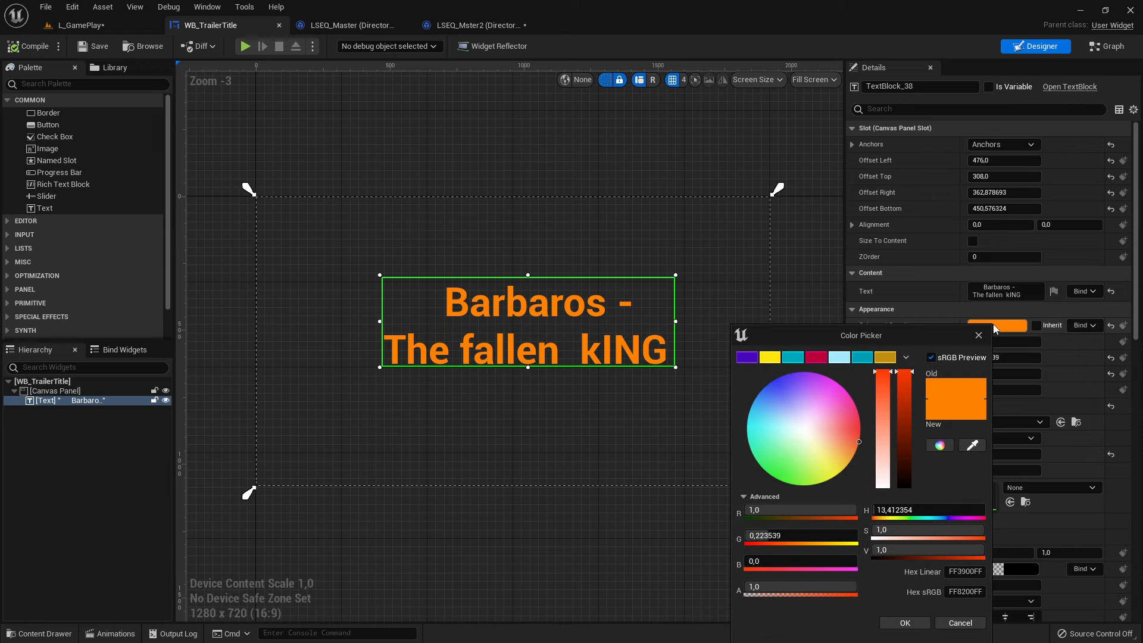
left_click(979, 336)
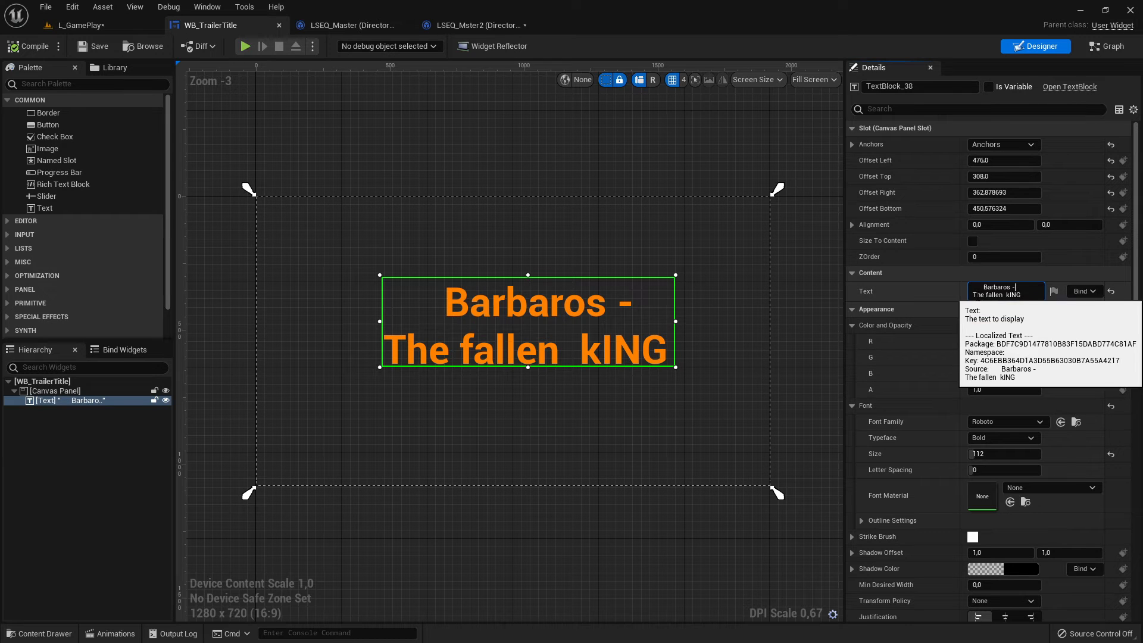
Remove the line break after "Barbaros -" in the title text and reinsert it before "The fallen kING"
key("BackSpace")
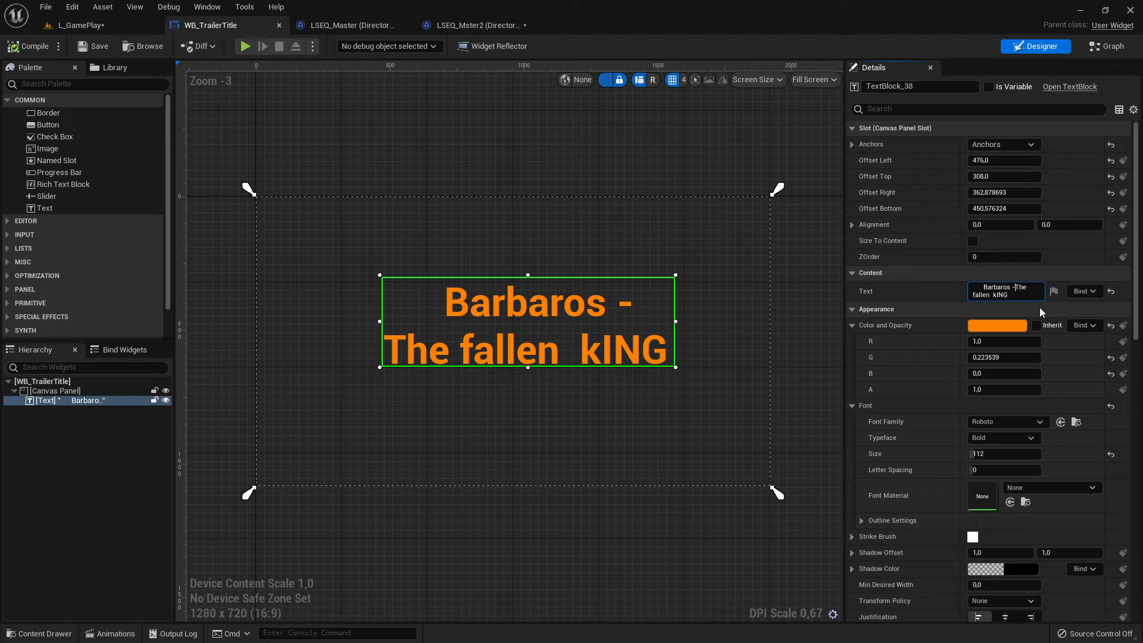
key("Return")
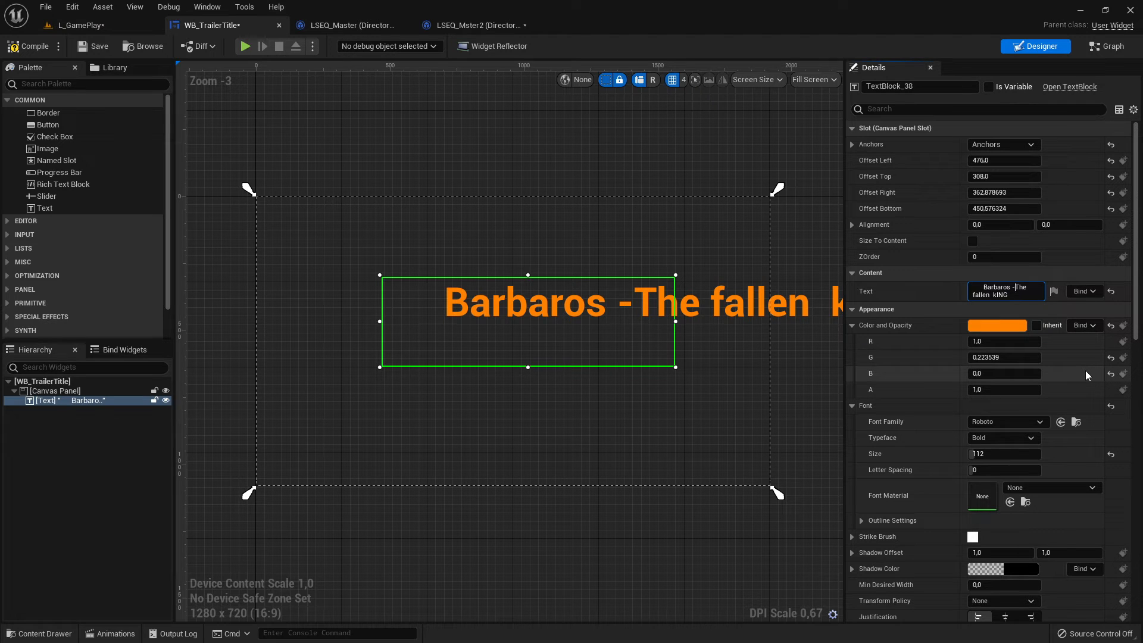
key("shift+Return")
Check the title text block's remaining properties, and compile and save the WB_TrailerTitle widget
left_click(39, 51)
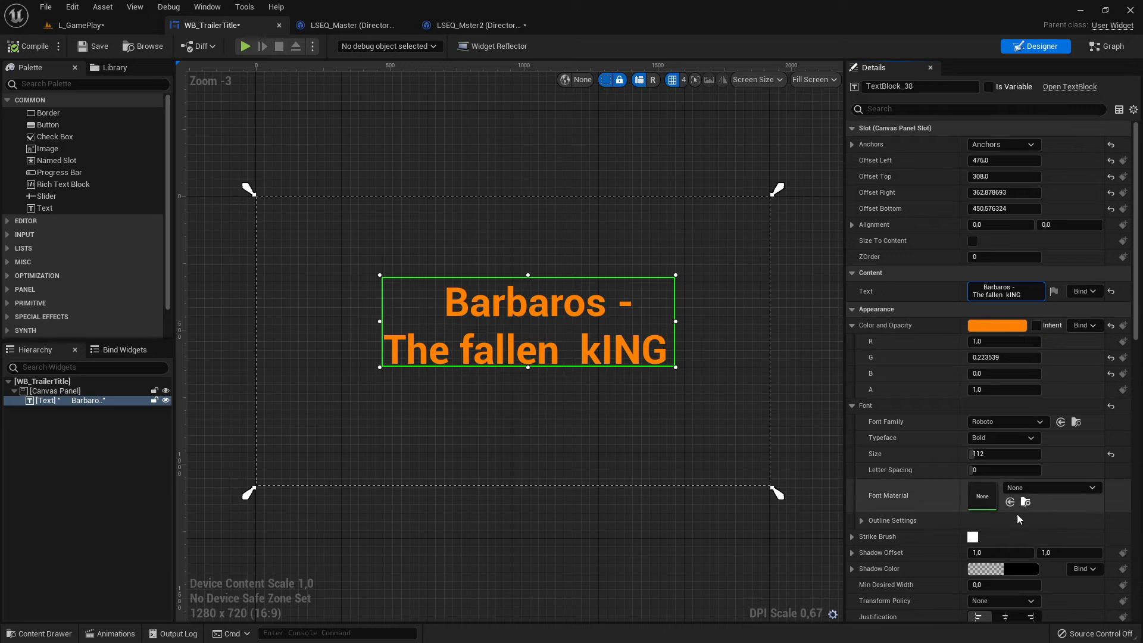
scroll(1017, 512, "down", 2)
scroll(1017, 511, "down", 3)
scroll(1017, 509, "up", 5)
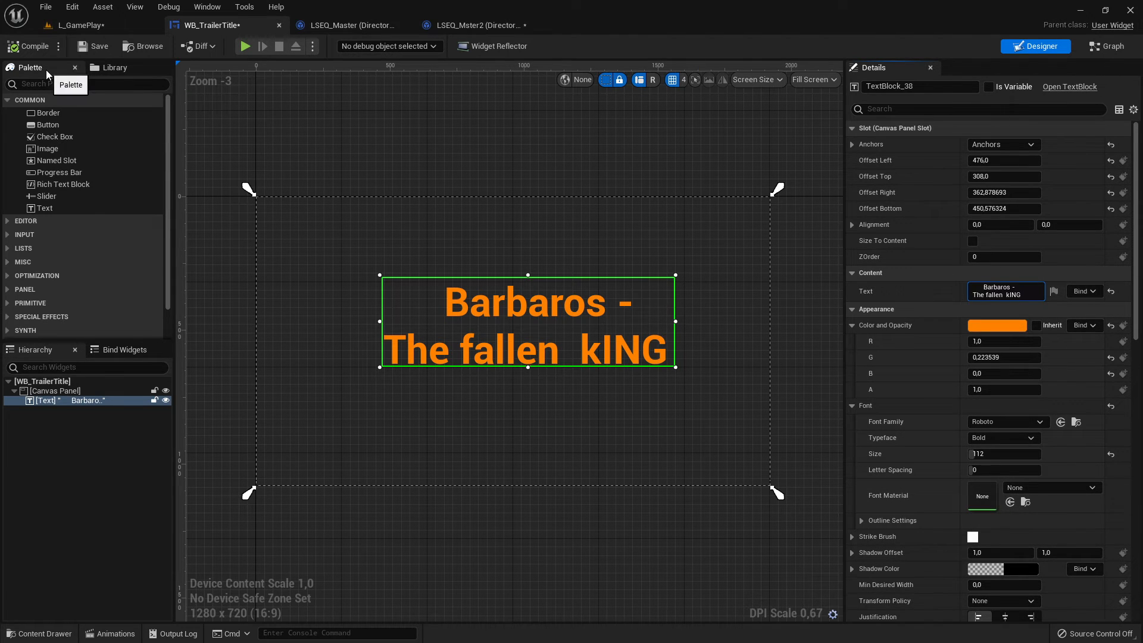
left_click(21, 45)
left_click(97, 46)
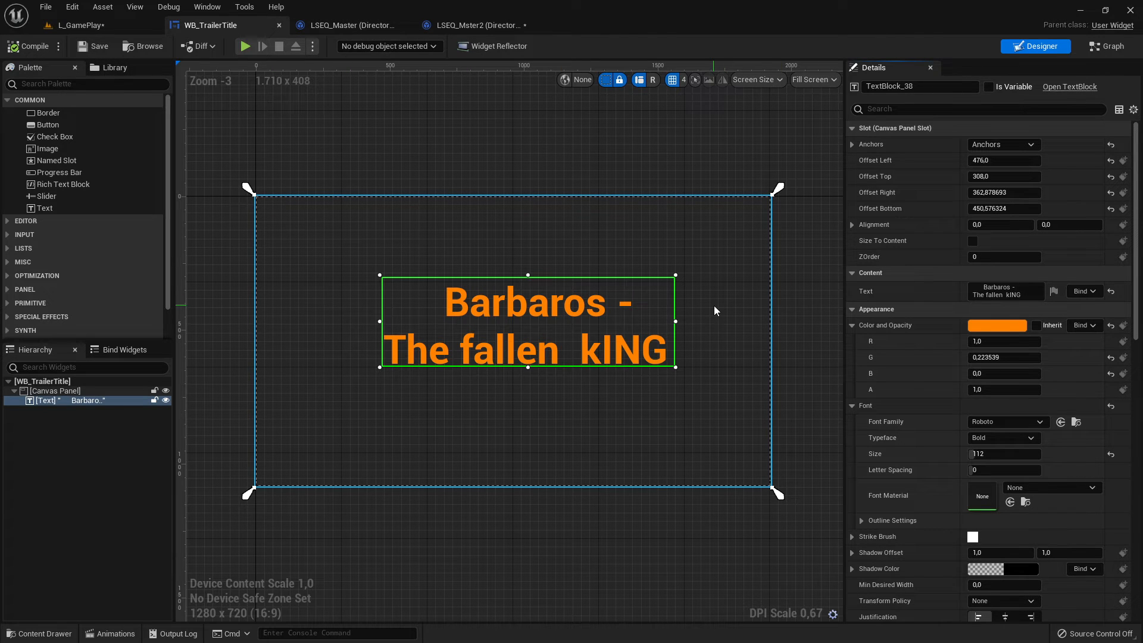
Return to the LSEQ_Mster2 director blueprint and set the widget creation node's class to WB_TrailerTitle
left_click(470, 26)
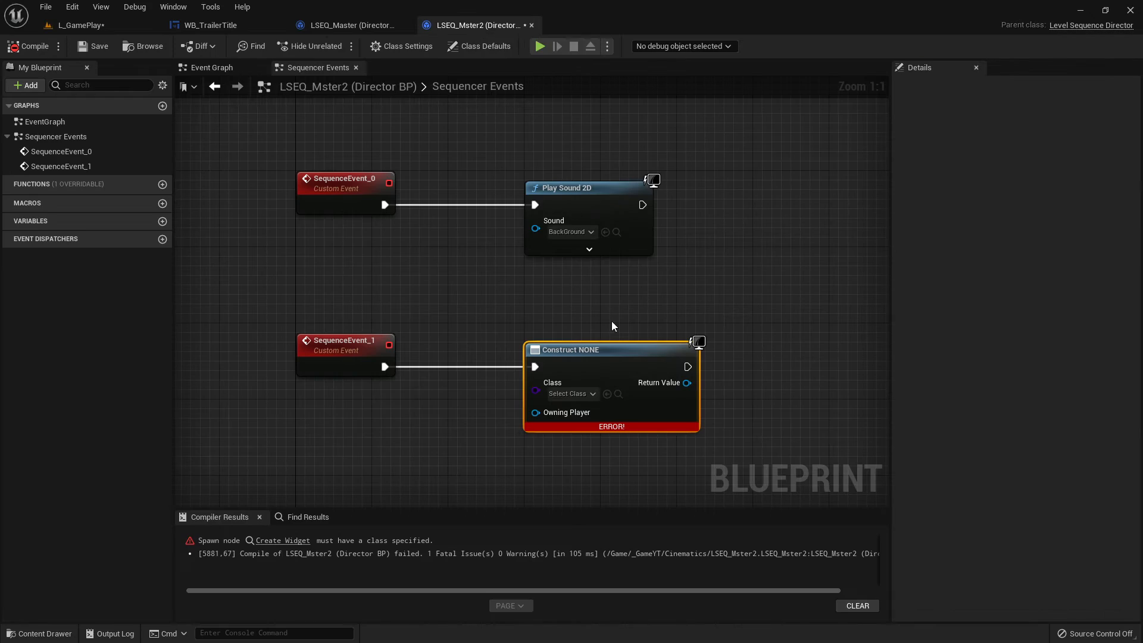
left_click(594, 392)
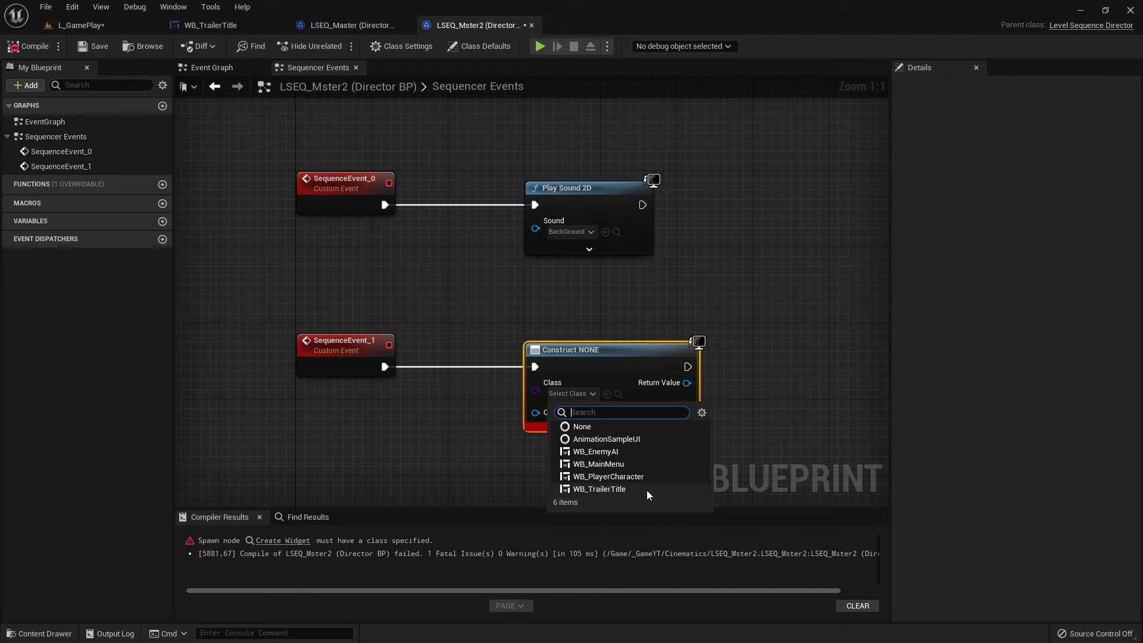
left_click(599, 489)
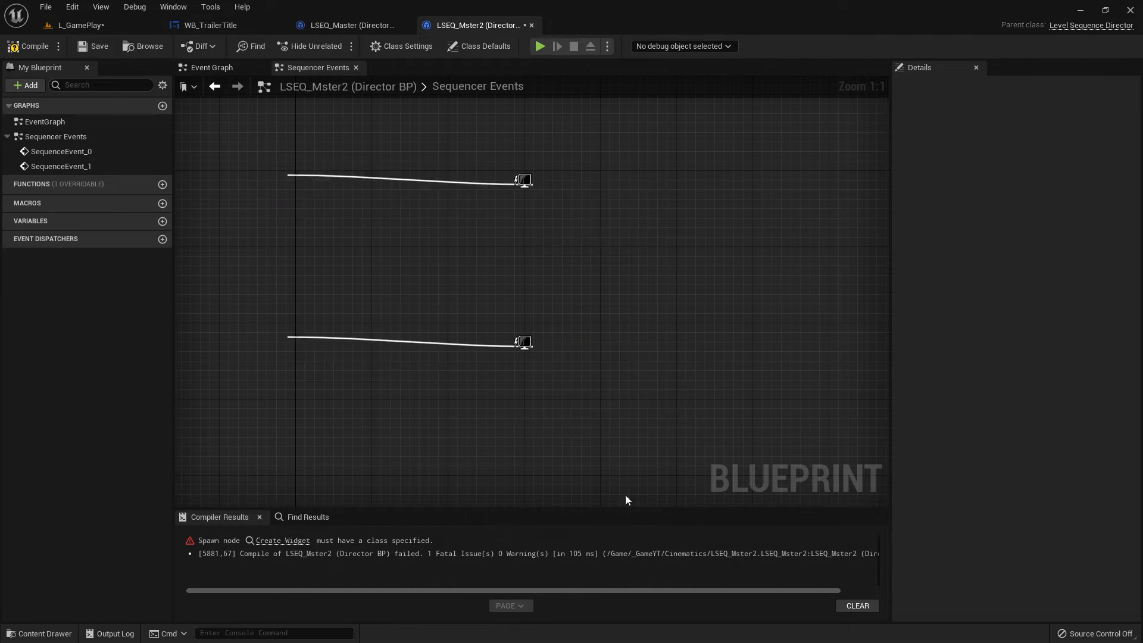
Add an Add to Viewport node from the created widget's return value and compile the director blueprint
right_click_drag(814, 336, 643, 339)
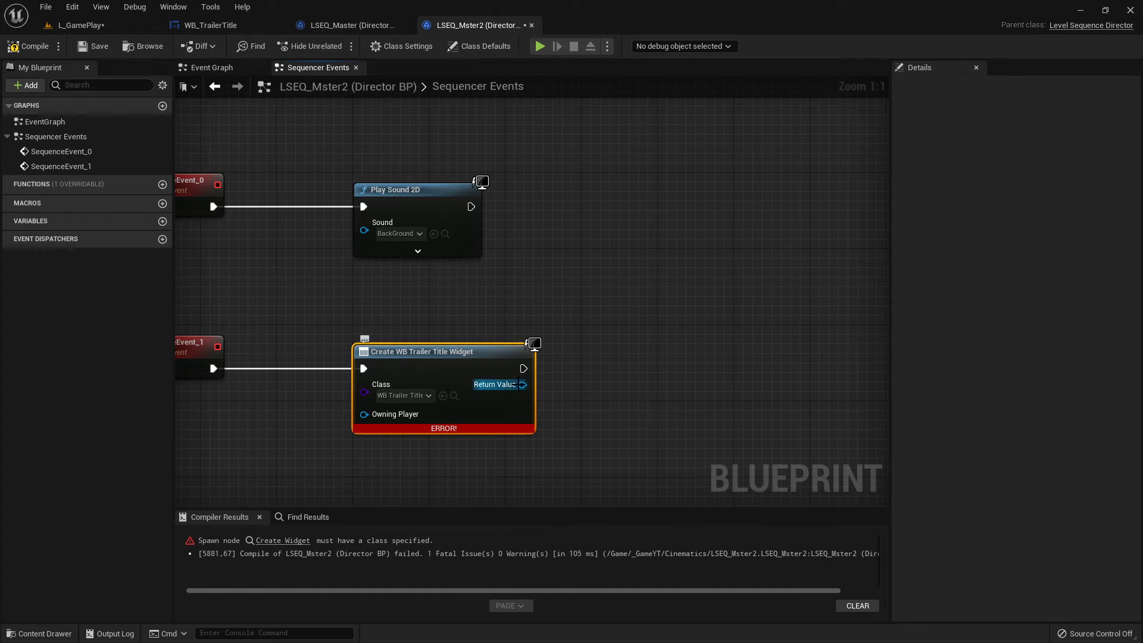
left_click_drag(522, 384, 664, 360)
type("add to")
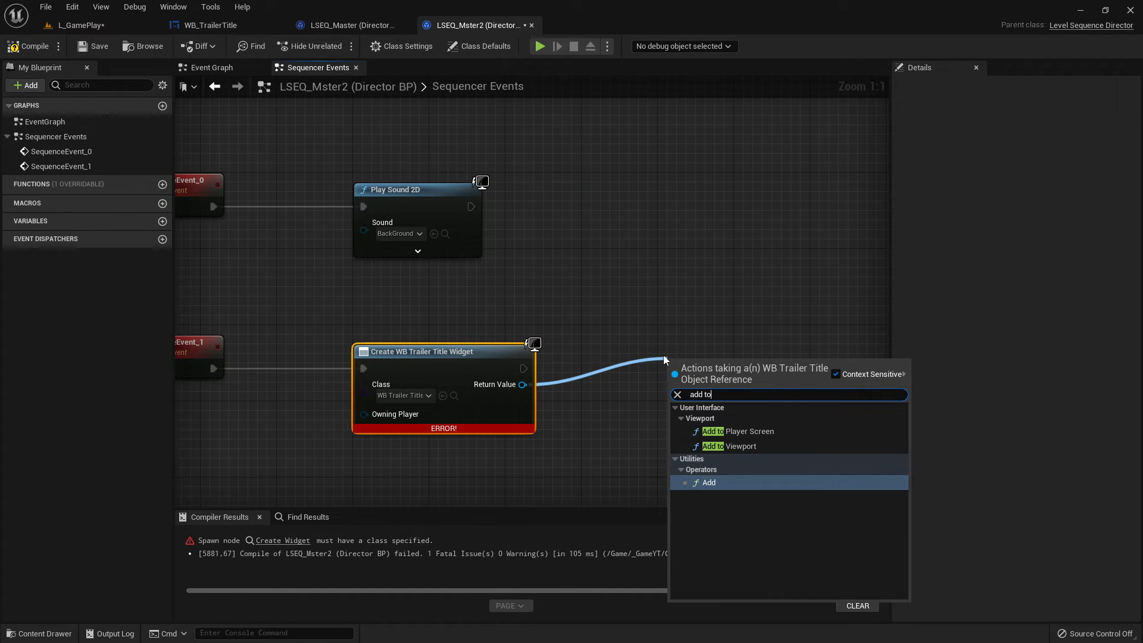
type(" vie")
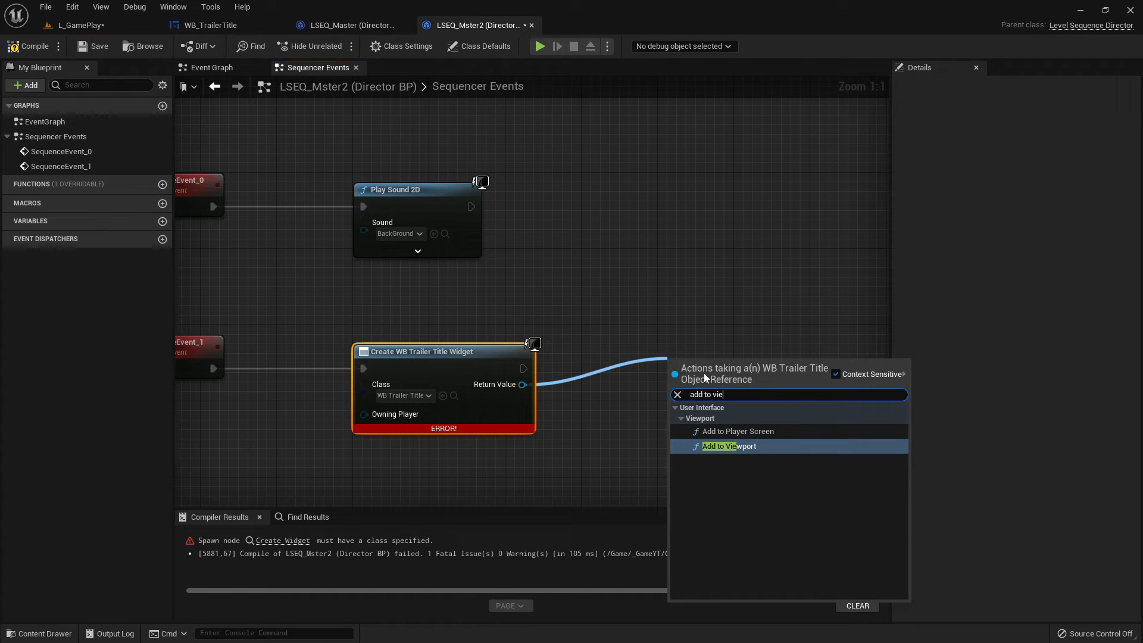
left_click(740, 448)
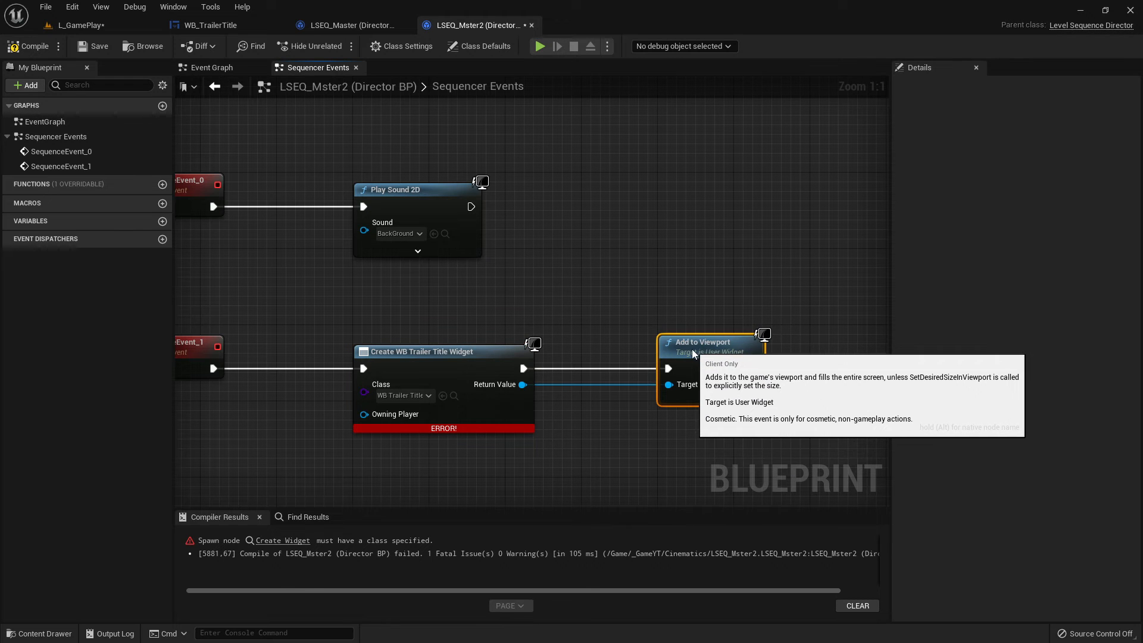
right_click_drag(636, 435, 653, 333)
right_click_drag(528, 370, 643, 359)
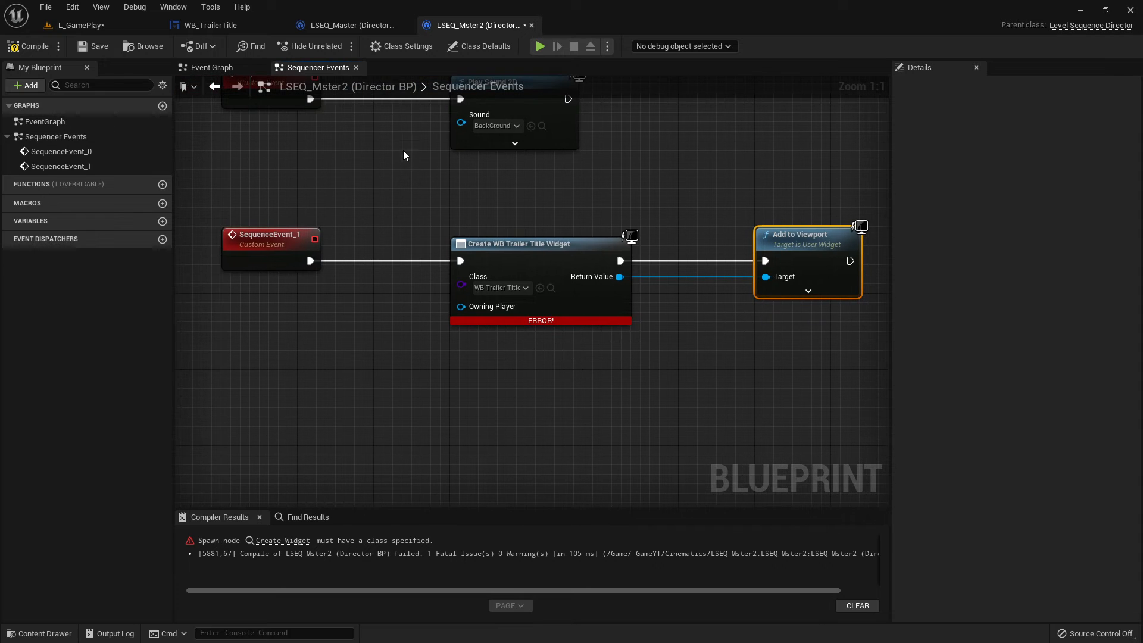
left_click(26, 46)
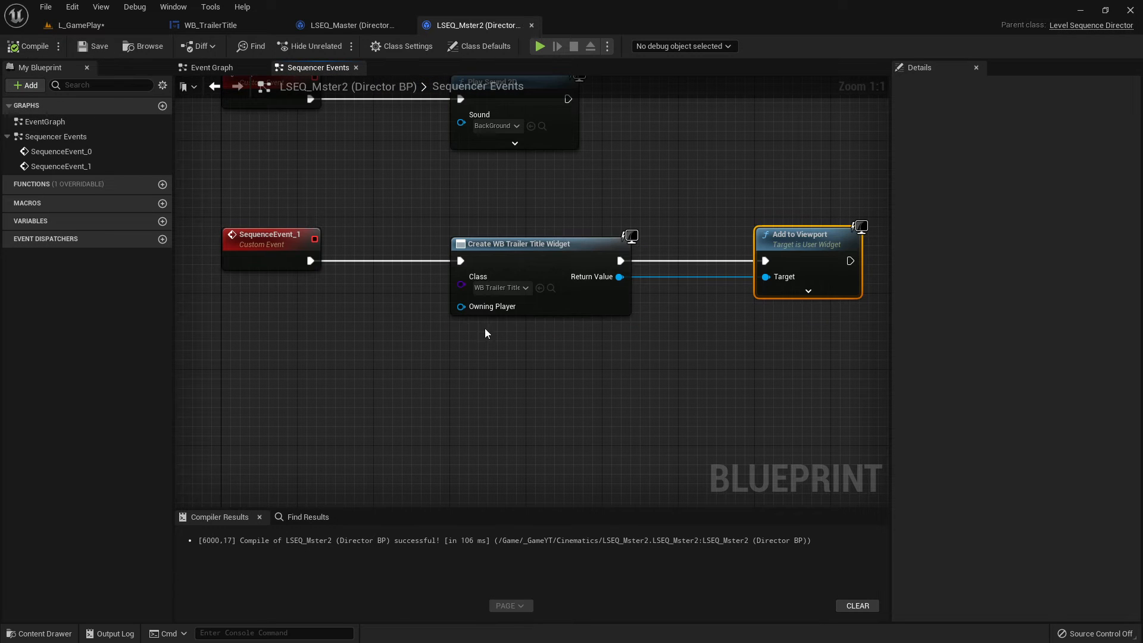
Return to the L_GamePlay level and play LSEQ_Mster2 from its start with the viewport unlocked from the shots
left_click(81, 27)
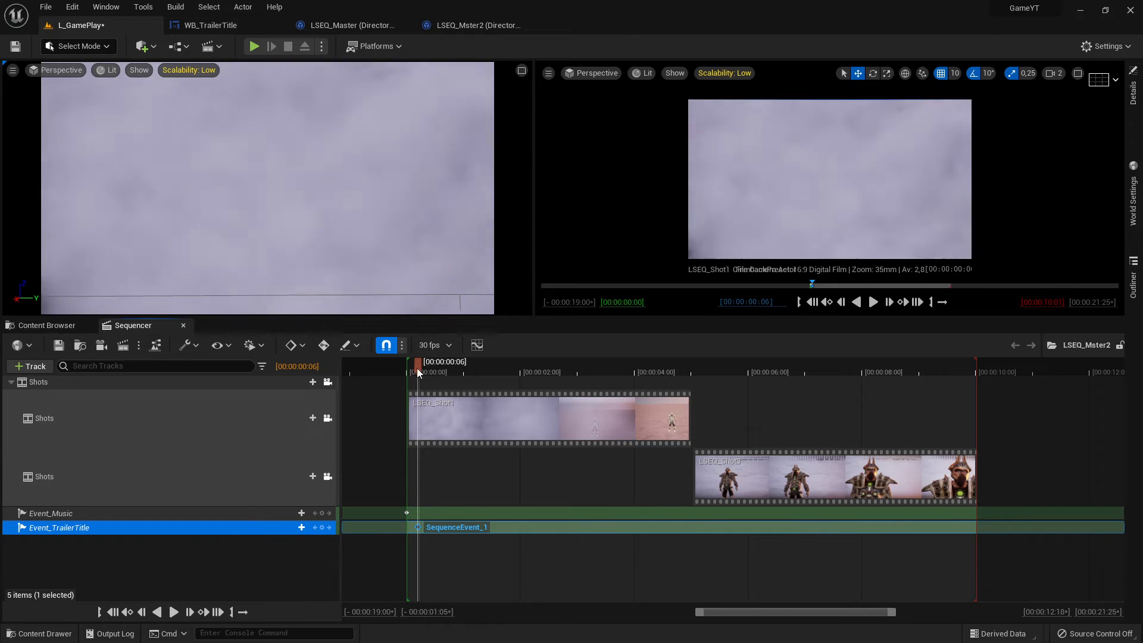
left_click_drag(417, 368, 407, 368)
left_click(327, 382)
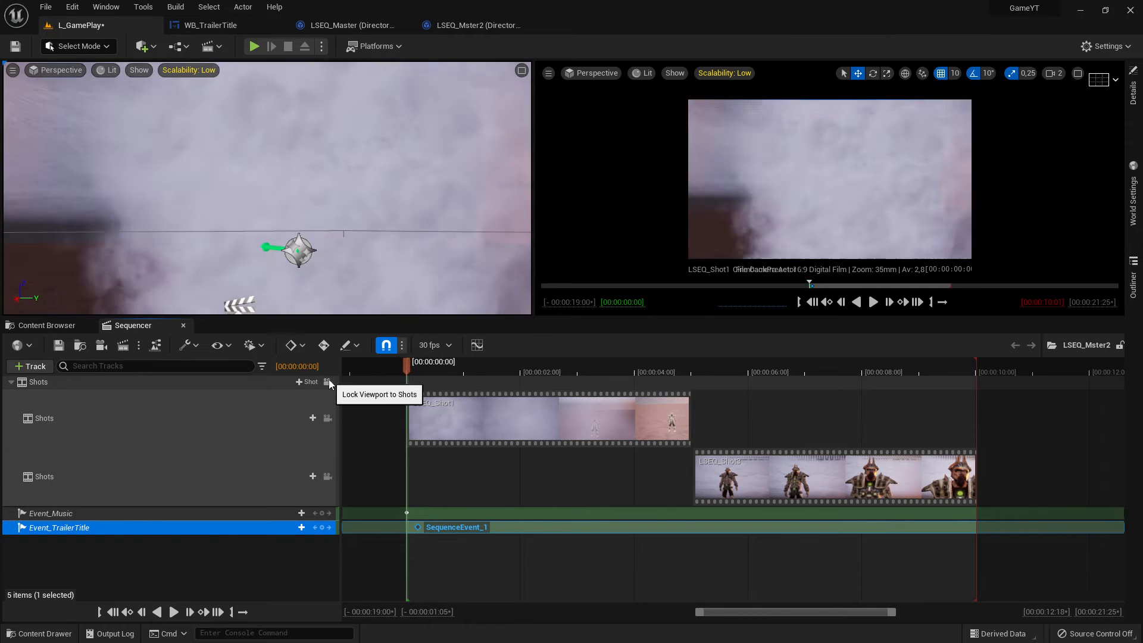
left_click(874, 303)
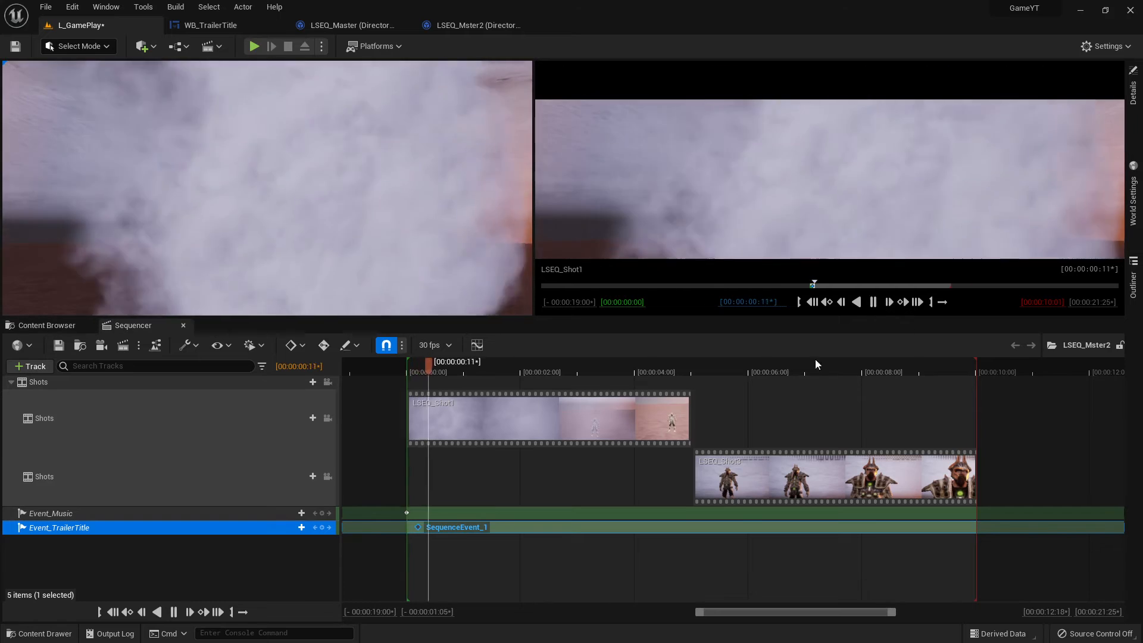
left_click(874, 302)
left_click(875, 208)
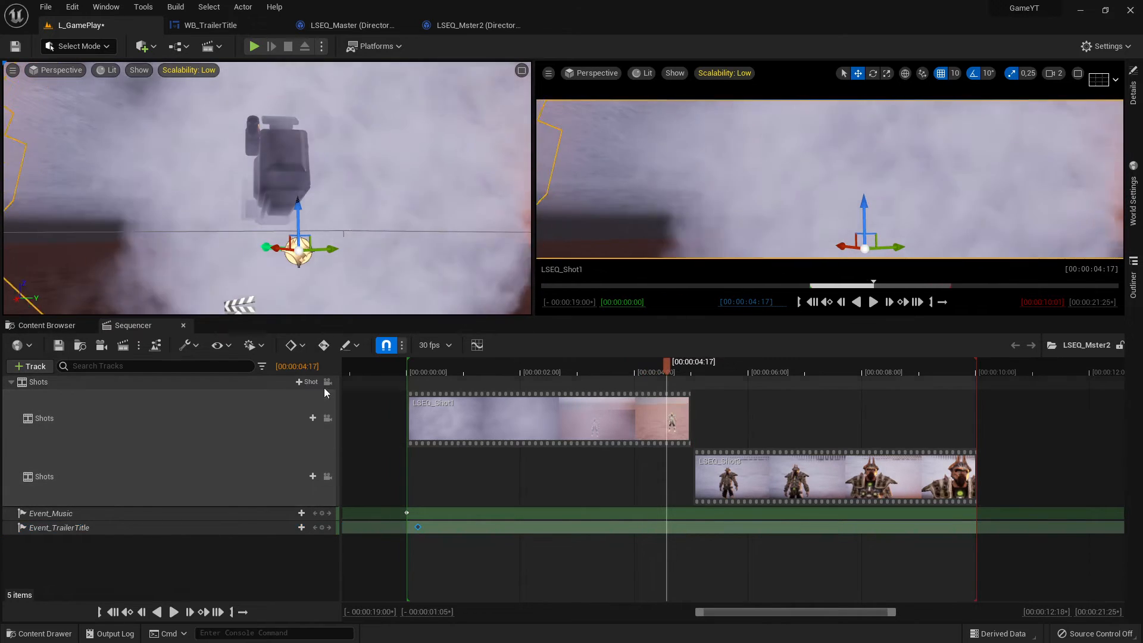
Lock the viewport to the shots again and replay LSEQ_Mster2 from the beginning in an enlarged viewport
left_click(328, 383)
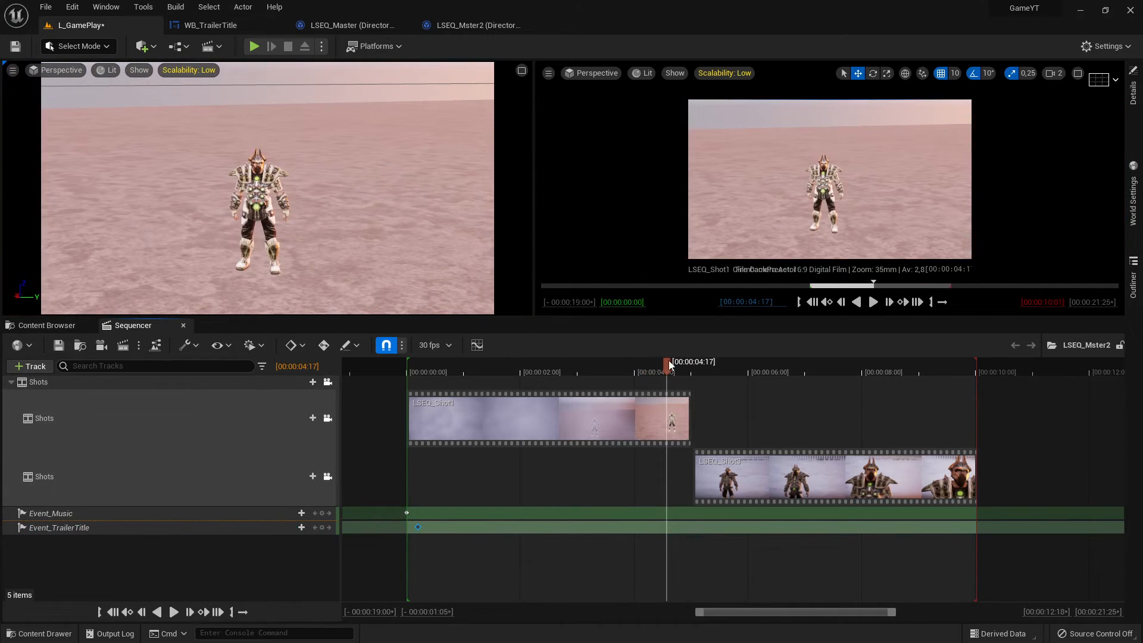
left_click_drag(654, 375, 408, 381)
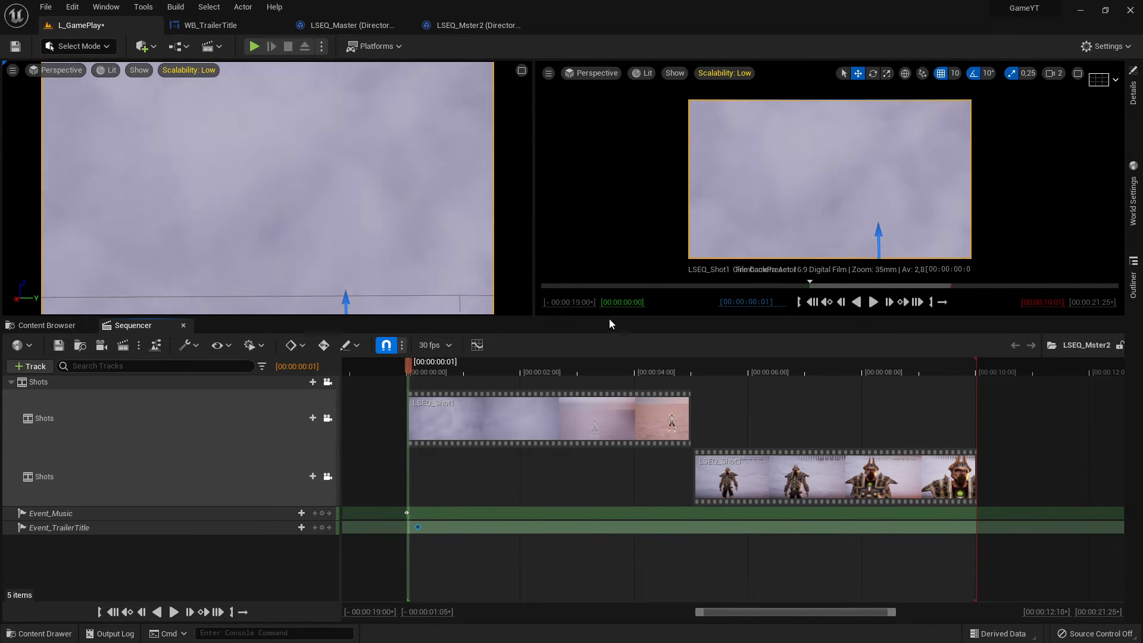
left_click_drag(609, 318, 609, 368)
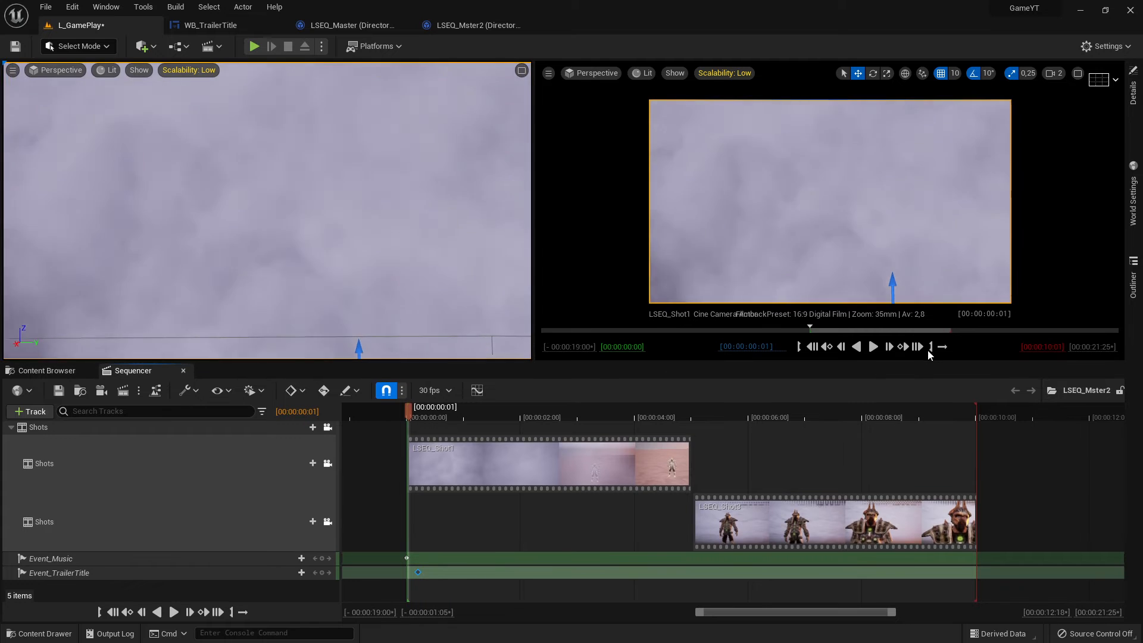
left_click(873, 347)
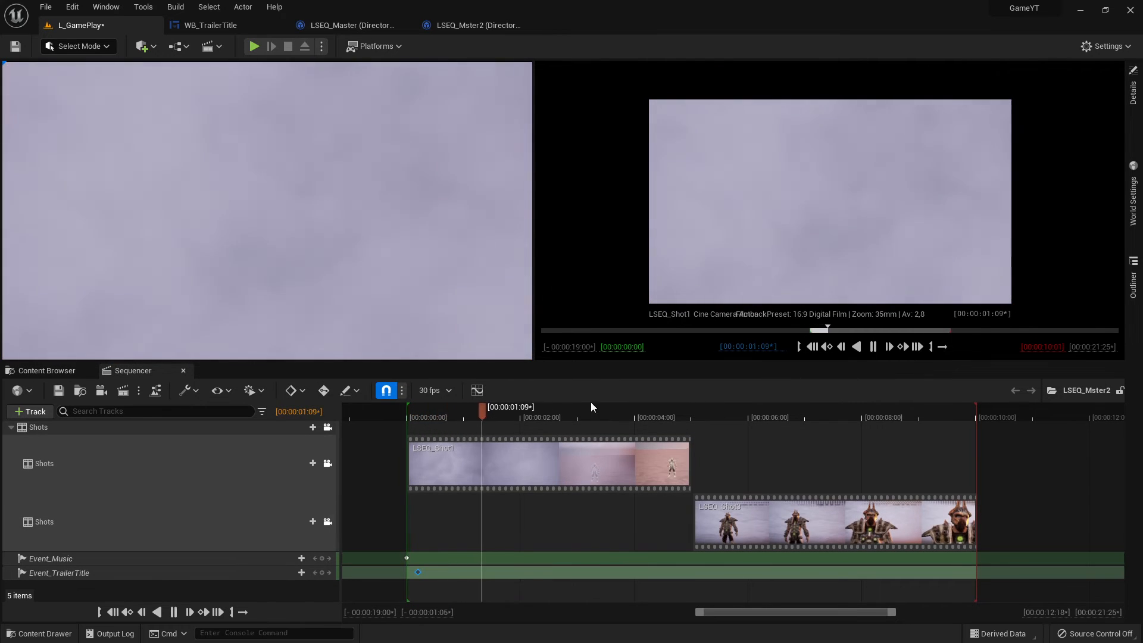
left_click(873, 347)
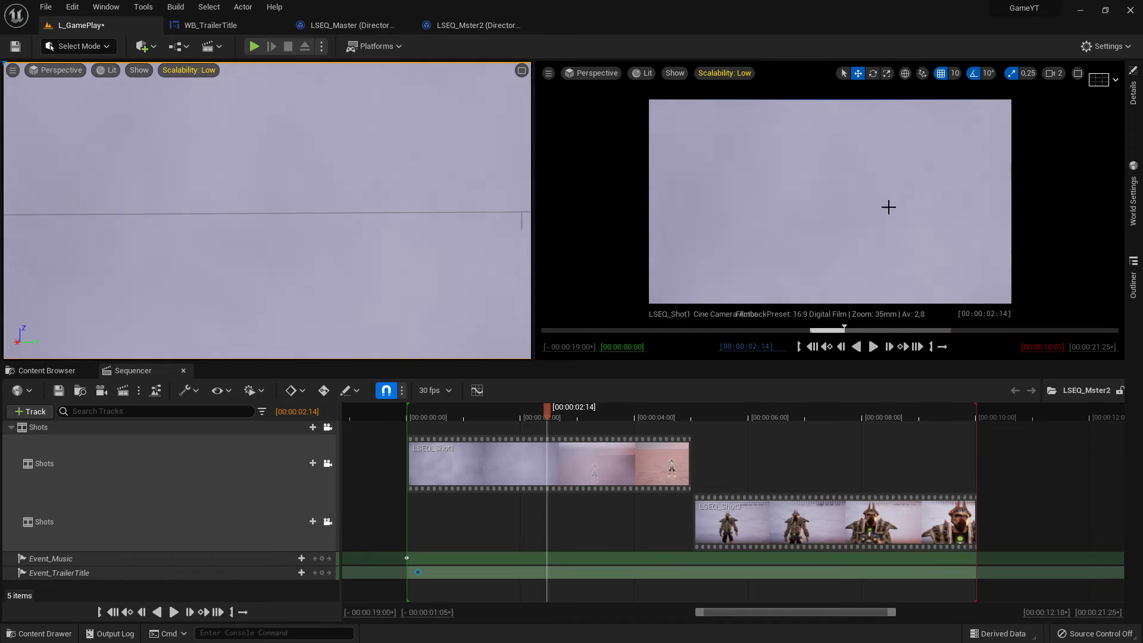
Scrub through both shots and add a key to the Event_TrailerTitle track at 00:00:02:09
left_click_drag(545, 412, 407, 409)
left_click(416, 410)
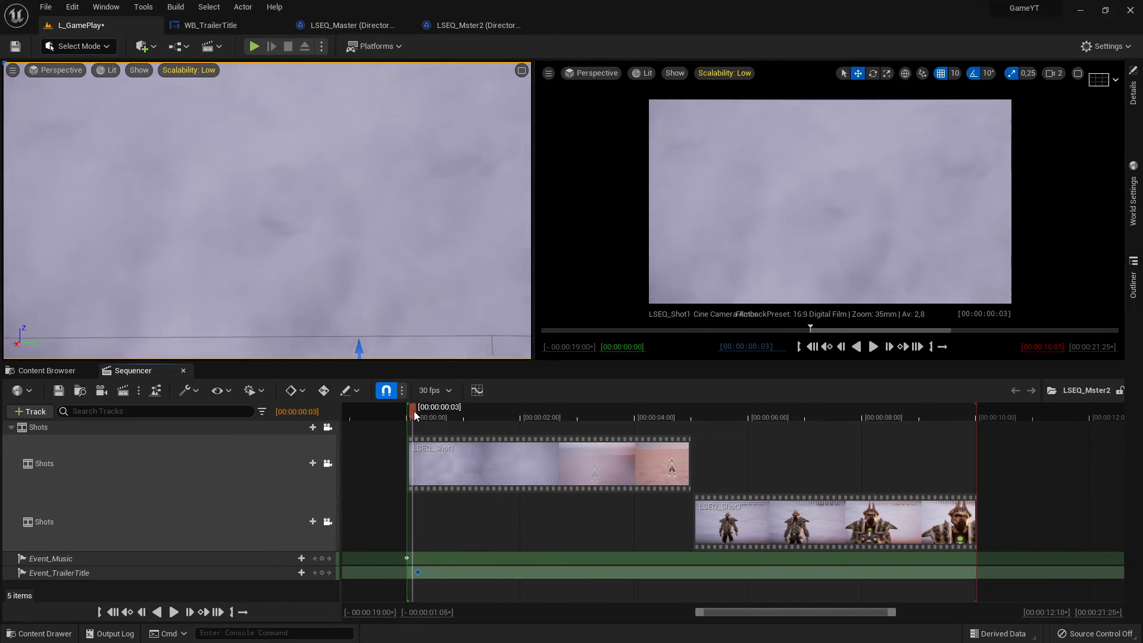
left_click_drag(415, 414, 741, 441)
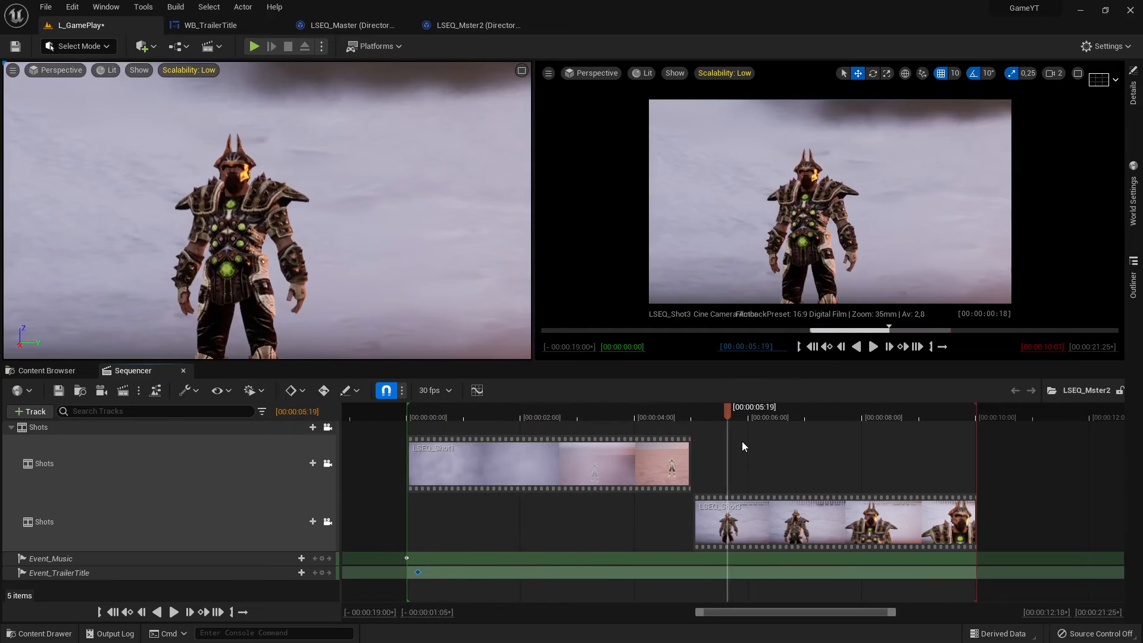
left_click_drag(840, 447, 544, 449)
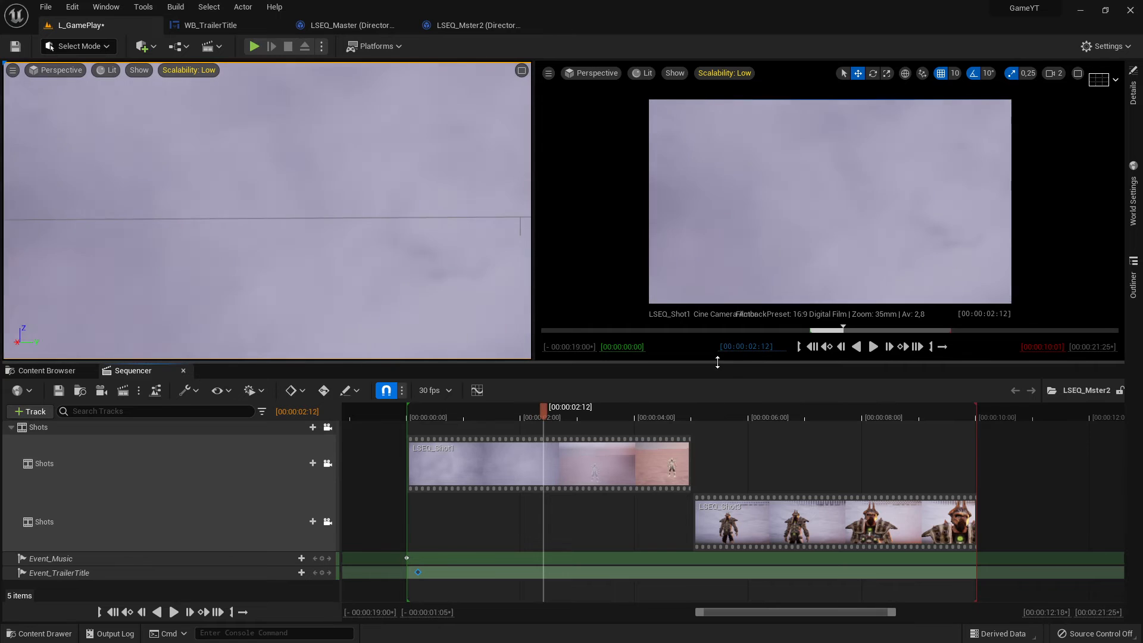
left_click_drag(718, 361, 726, 326)
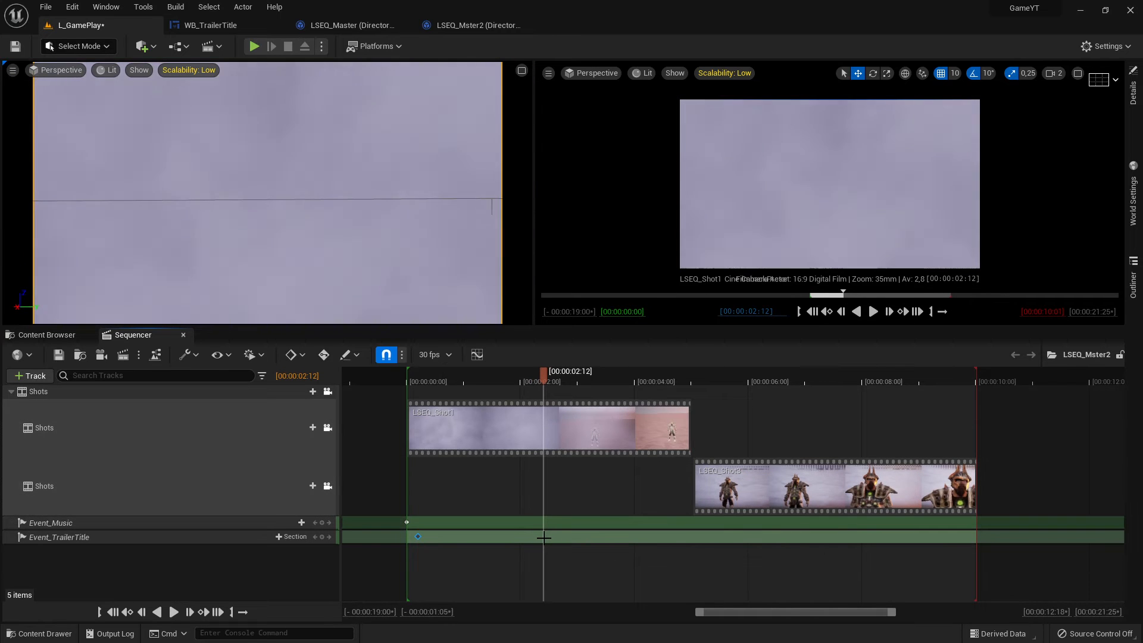
mouse_move(545, 380)
left_mouse_down()
mouse_move(530, 377)
mouse_move(632, 387)
mouse_move(538, 385)
left_mouse_up()
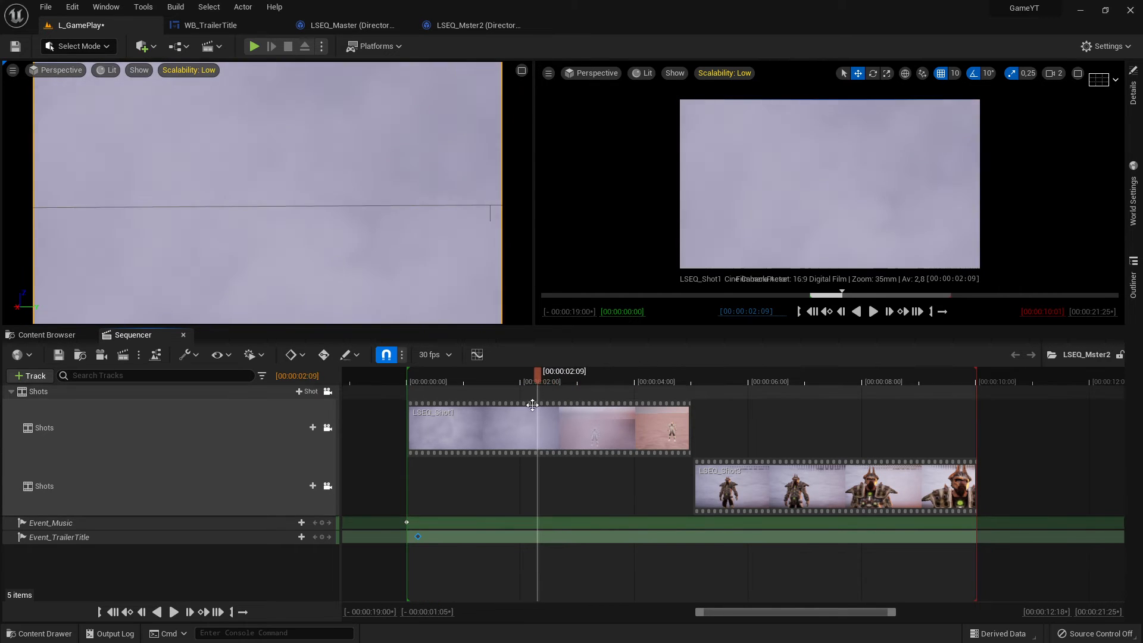
left_click(323, 537)
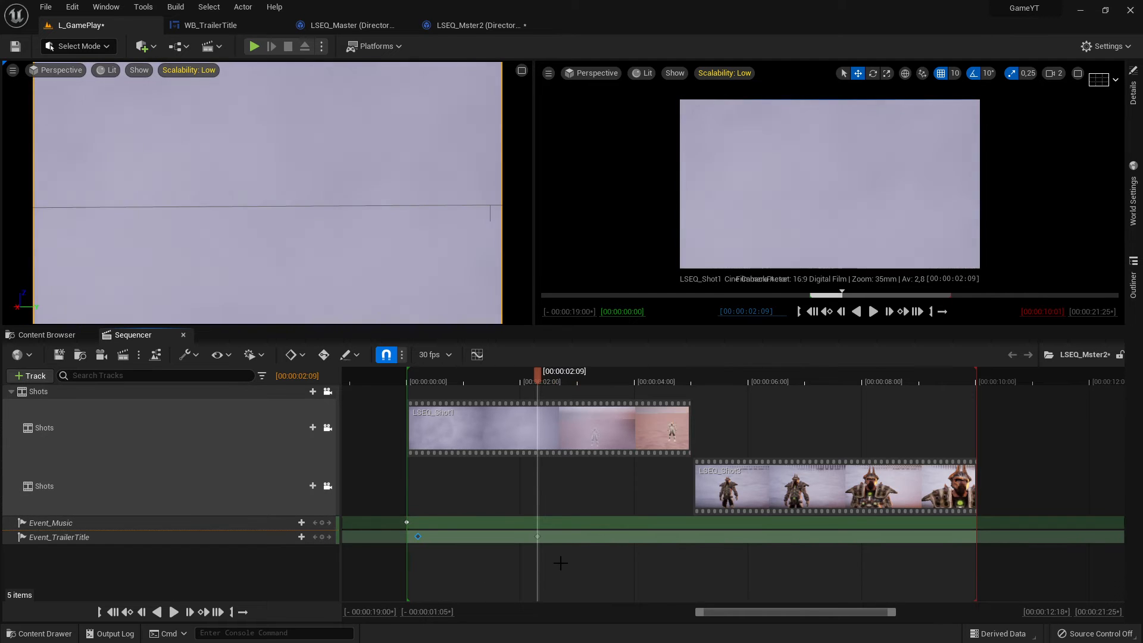
Bind the Event_TrailerTitle key at 00:00:02:09 to a new event endpoint in the director blueprint
right_click(538, 537)
mouse_move(568, 411)
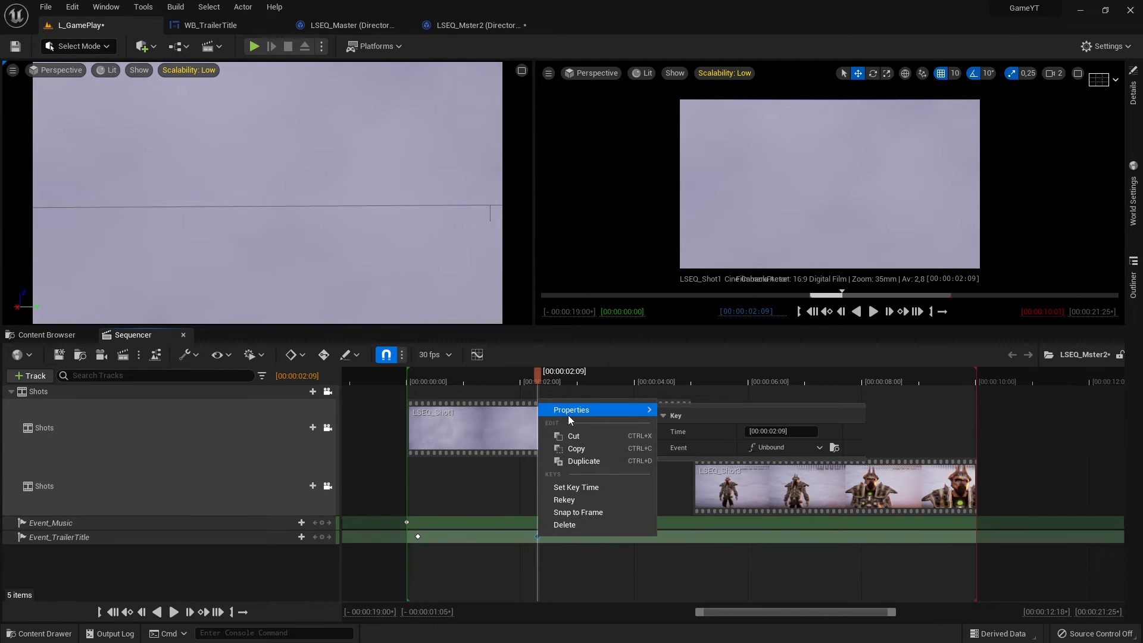
left_click(778, 447)
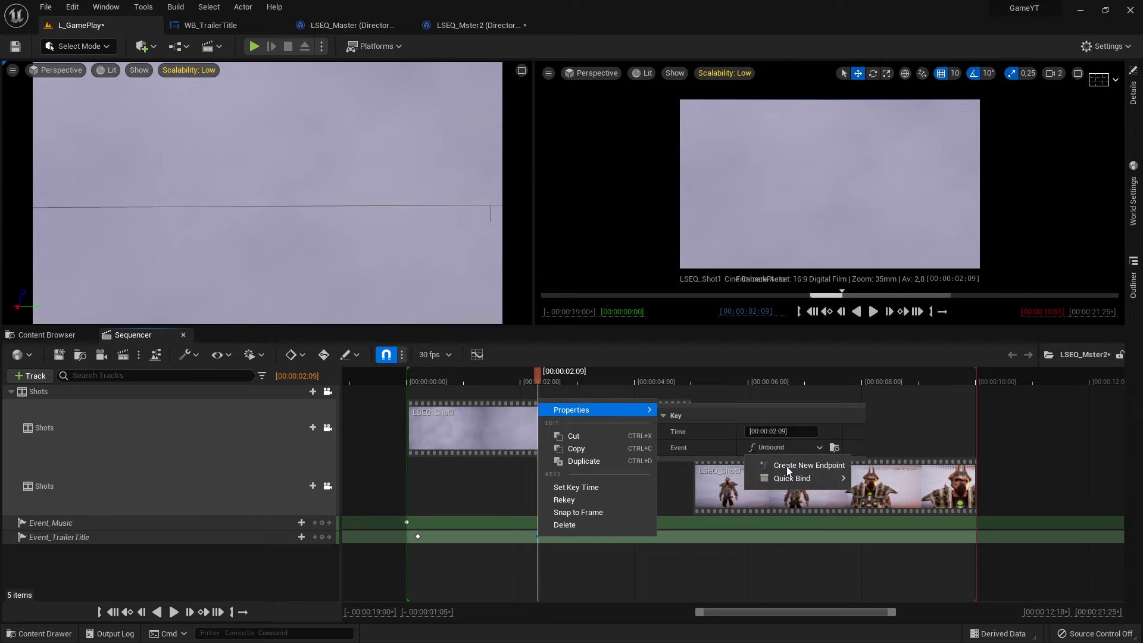
left_click(785, 467)
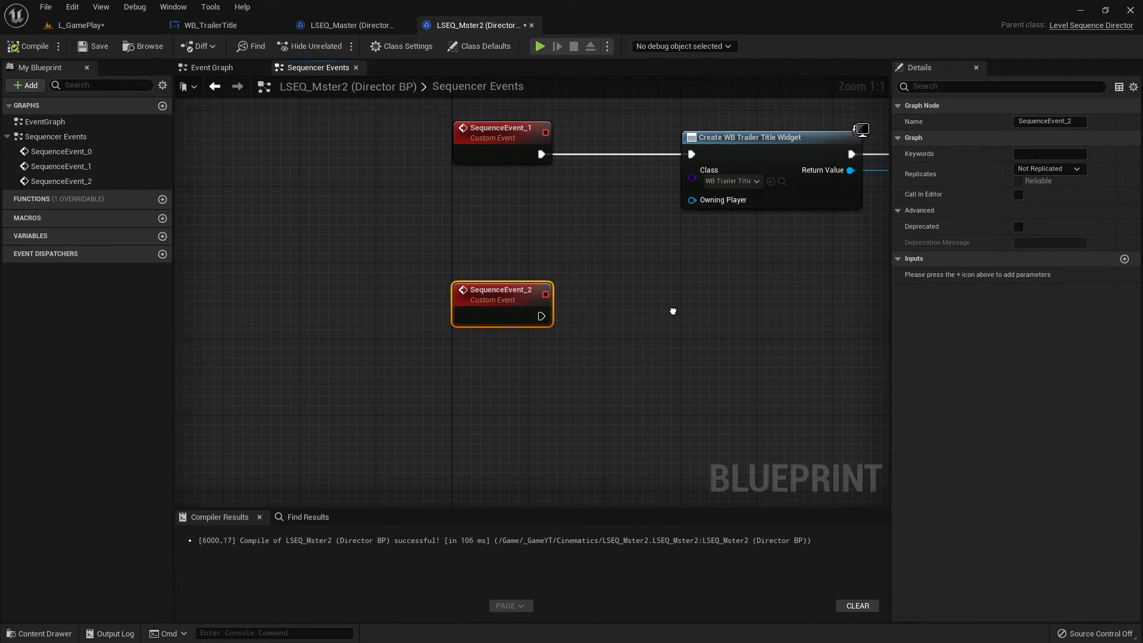
scroll(589, 305, "down", 3)
right_click_drag(588, 305, 622, 314)
scroll(602, 419, "up", 4)
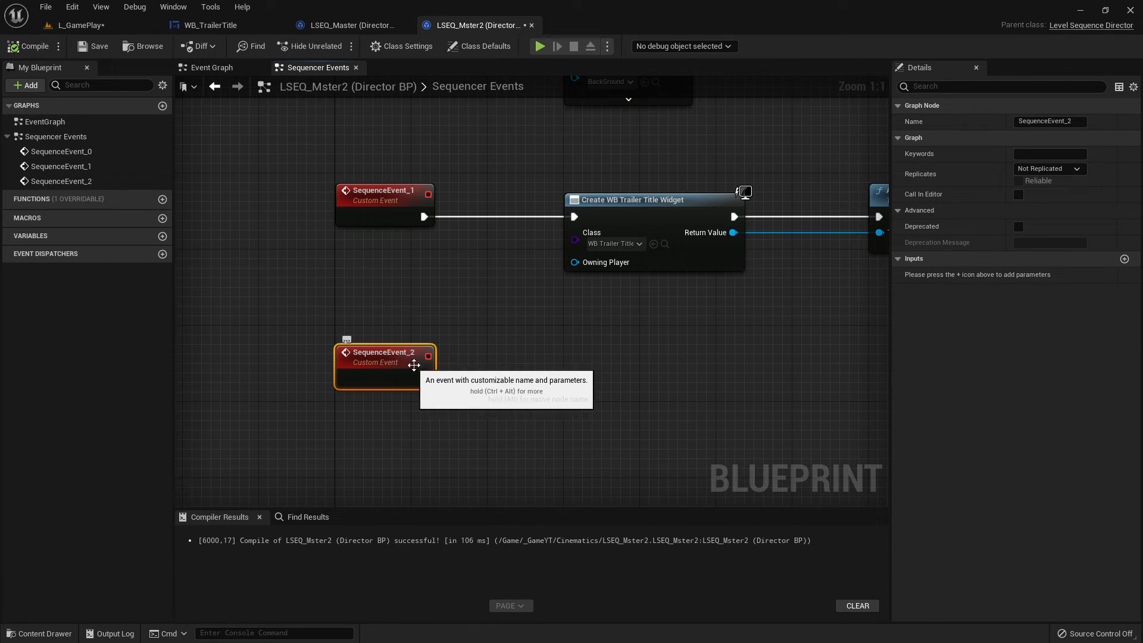
right_click_drag(457, 303, 467, 200)
right_click_drag(592, 295, 494, 363)
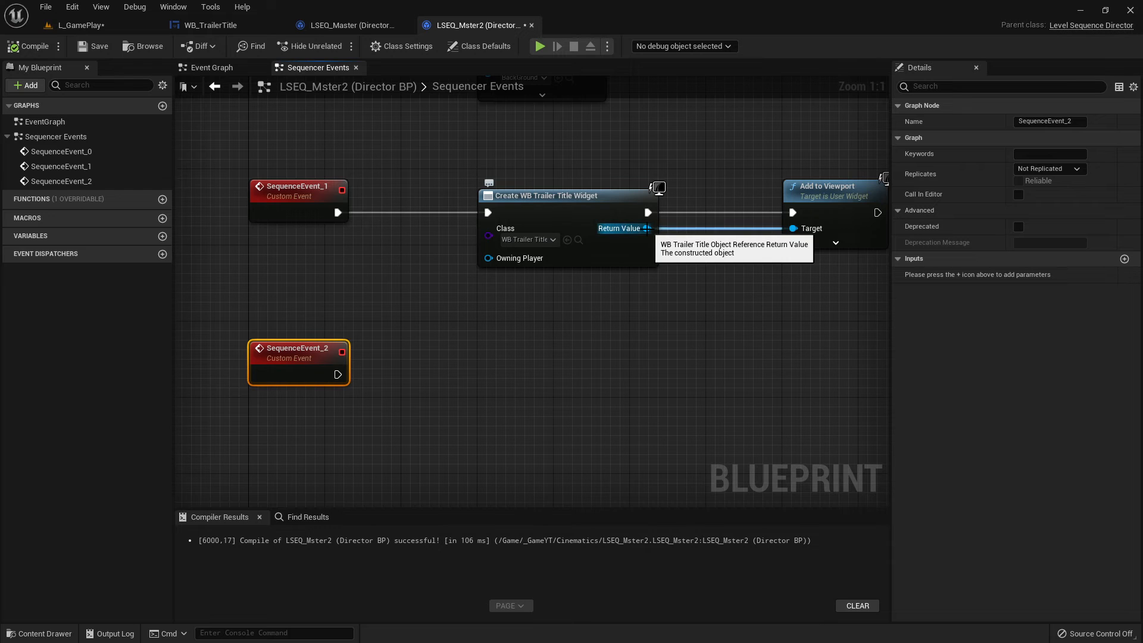
left_click_drag(691, 281, 693, 268)
left_click(684, 255)
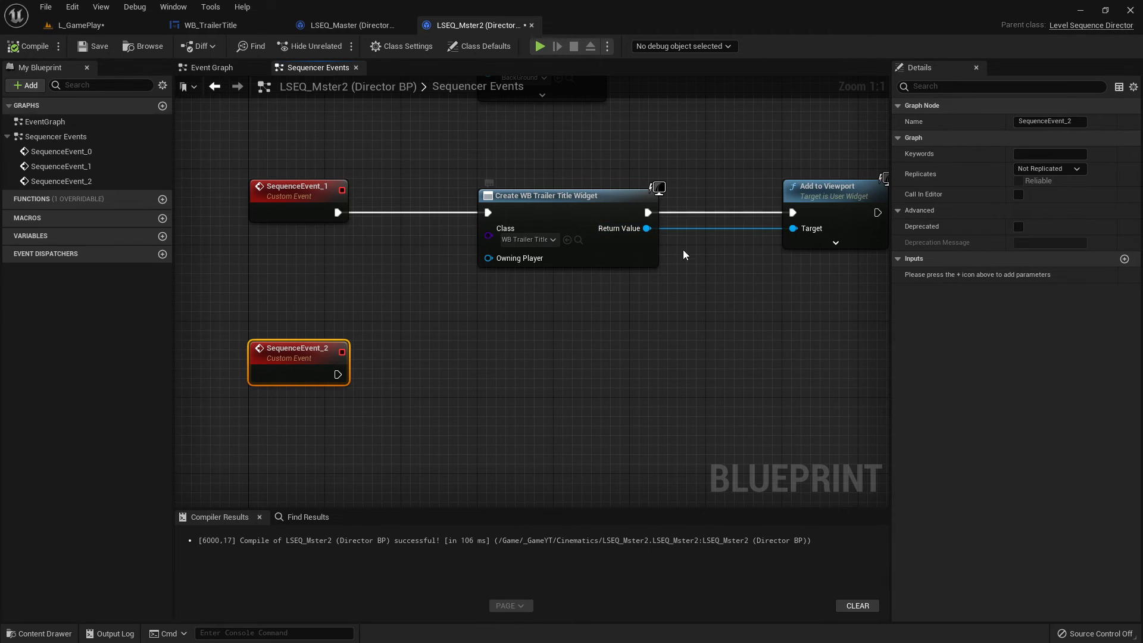
right_click_drag(814, 210, 639, 243)
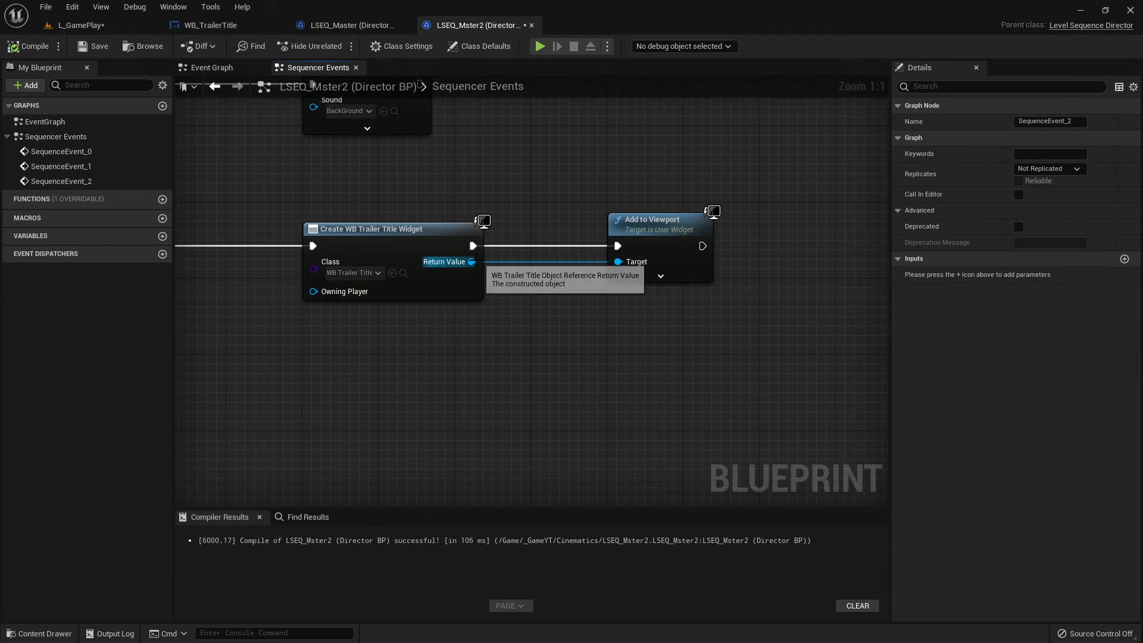
left_click_drag(545, 370, 545, 370)
type("remov")
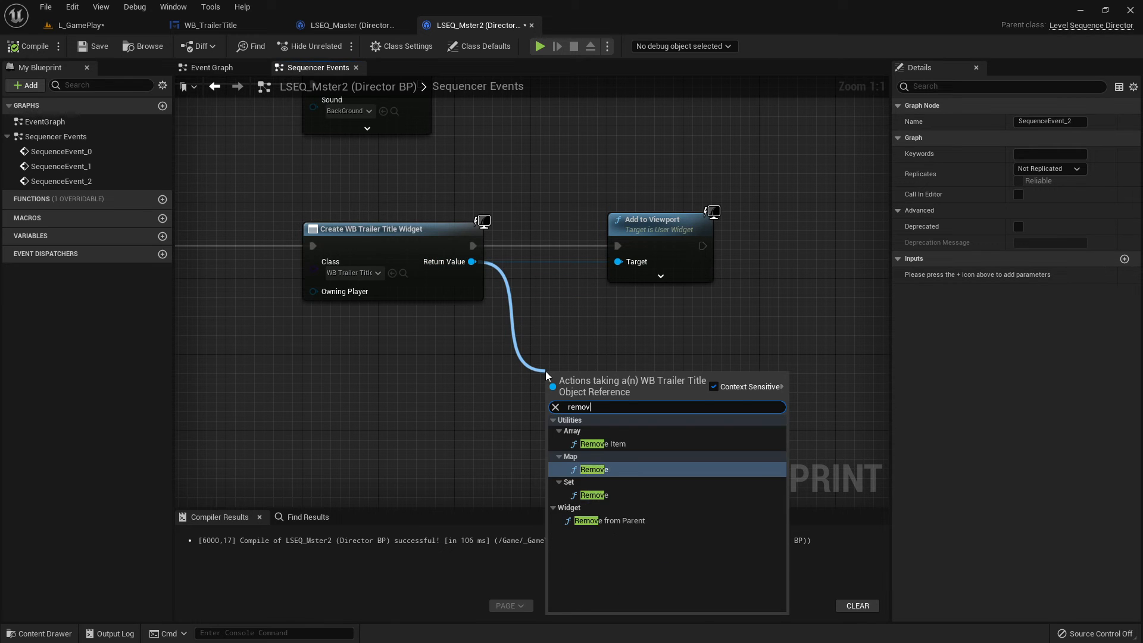
type("e from")
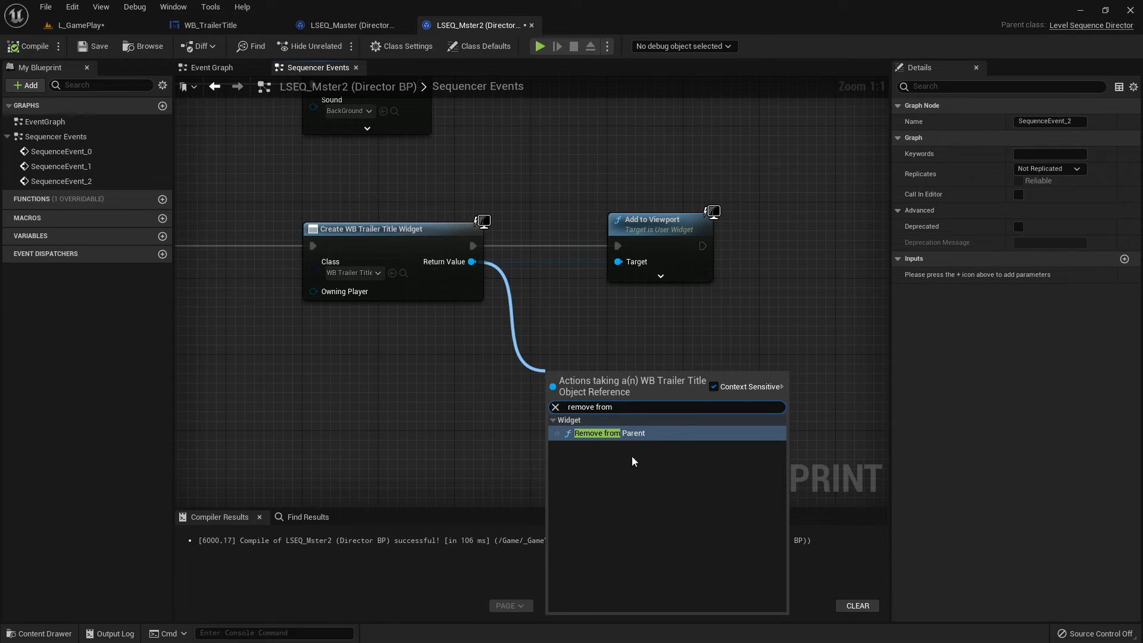
left_click(407, 418)
Connect a Remove All Widgets node to the SequenceEvent_2 custom event's execution output
right_click_drag(434, 408, 572, 345)
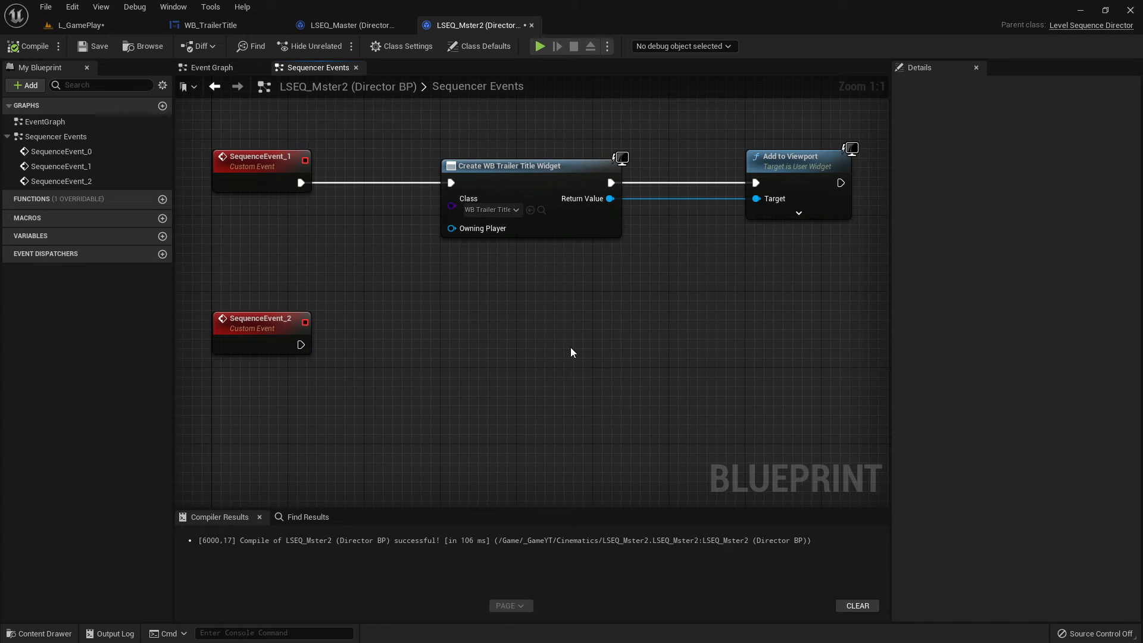
left_click_drag(437, 350, 437, 350)
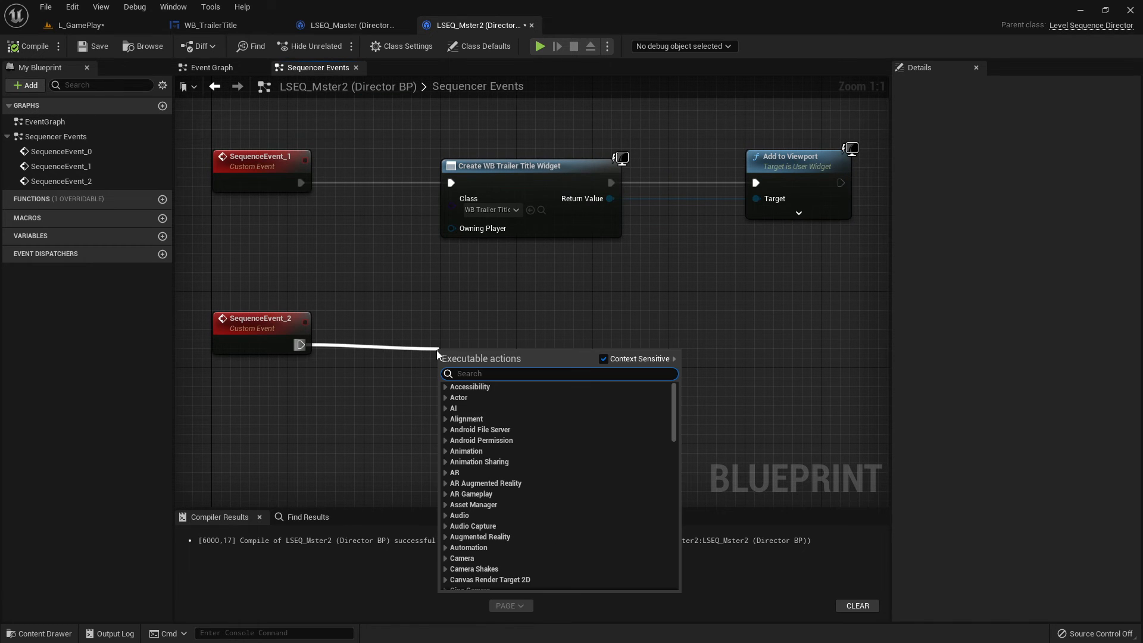
type("remove wi")
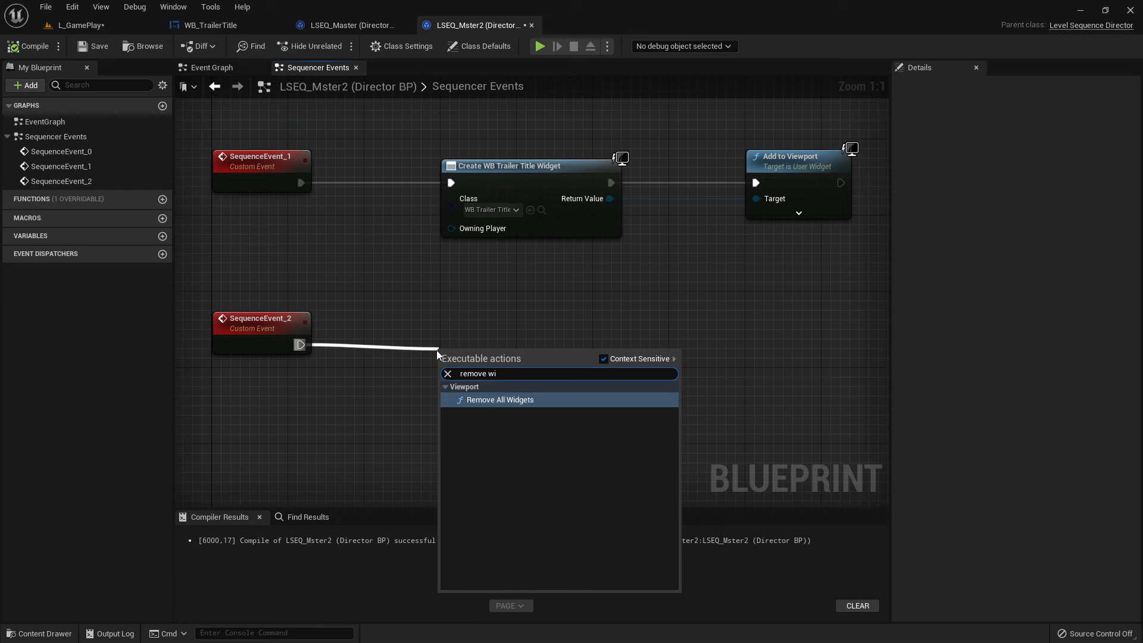
left_click(518, 405)
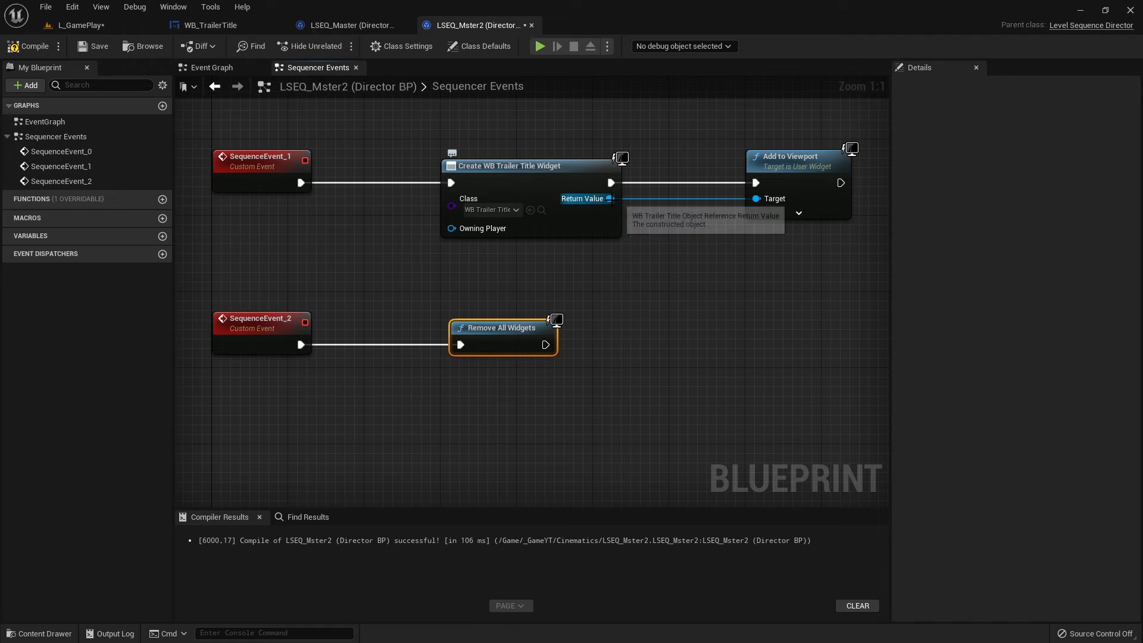
left_click_drag(610, 199, 680, 301)
type("remove from")
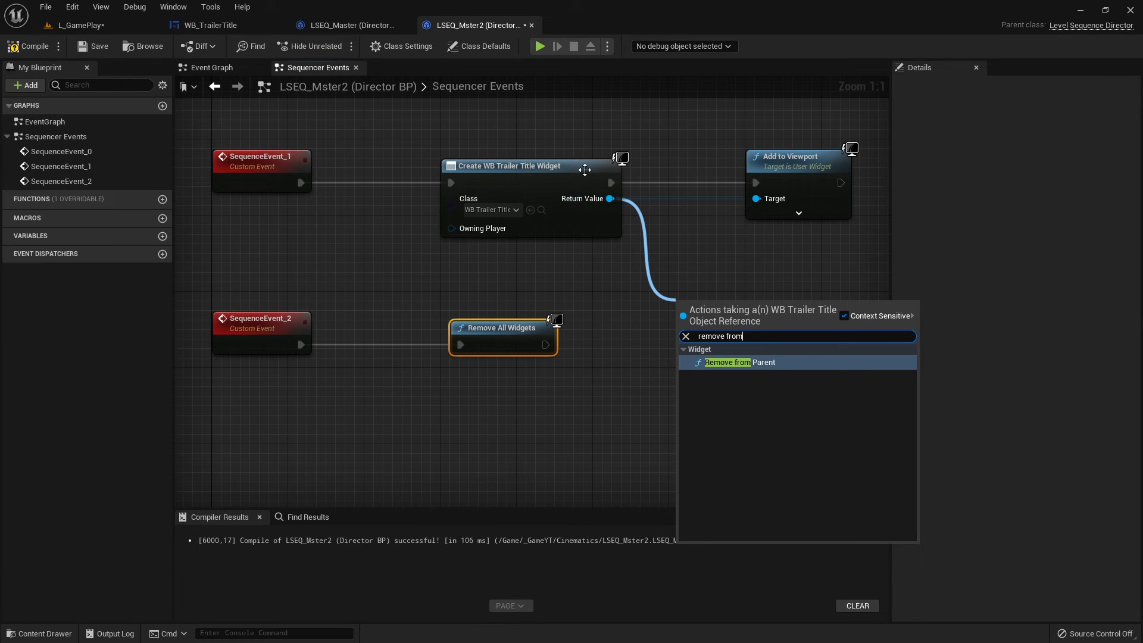
left_click(592, 369)
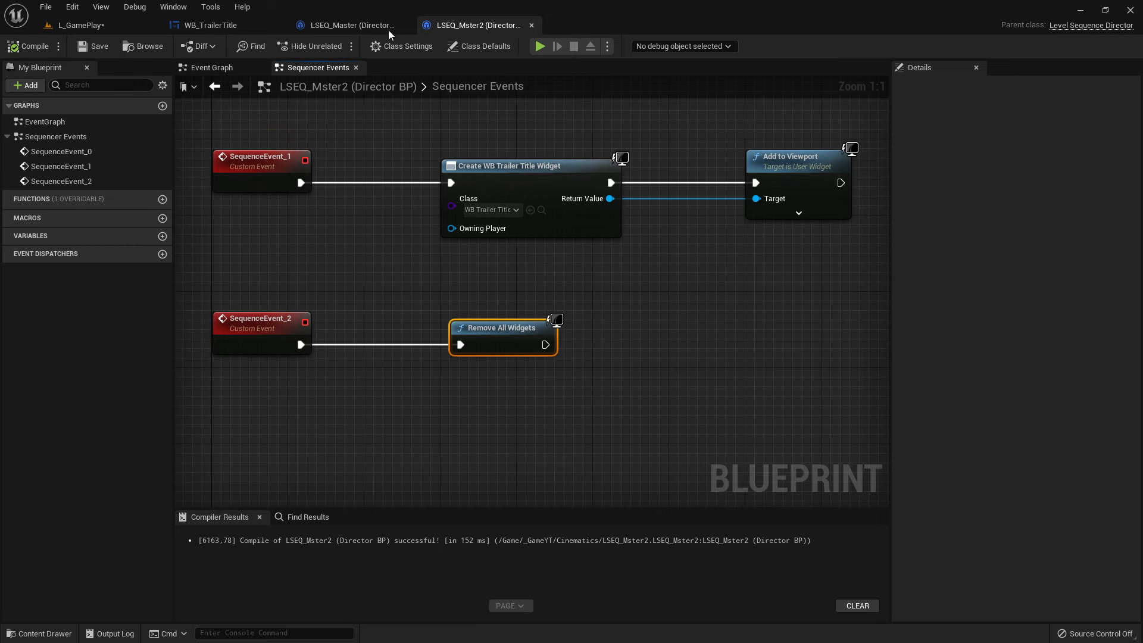
Return to the L_GamePlay level and close the Content Browser and Sequencer to free up space for the viewports
left_click(134, 25)
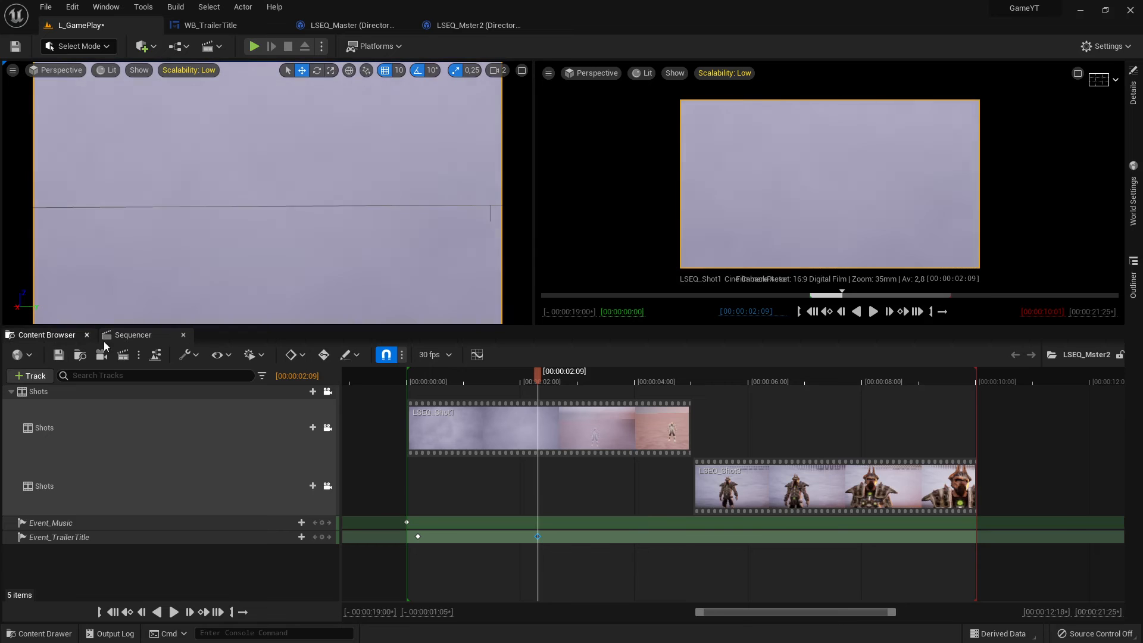
left_click(47, 337)
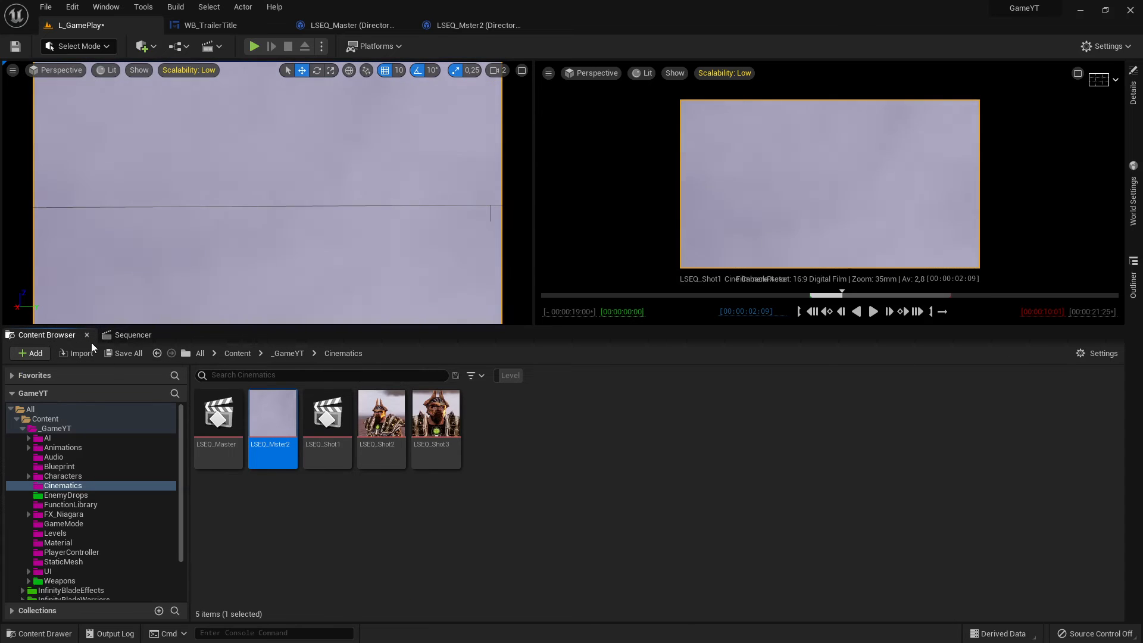
left_click(87, 335)
left_click(87, 335)
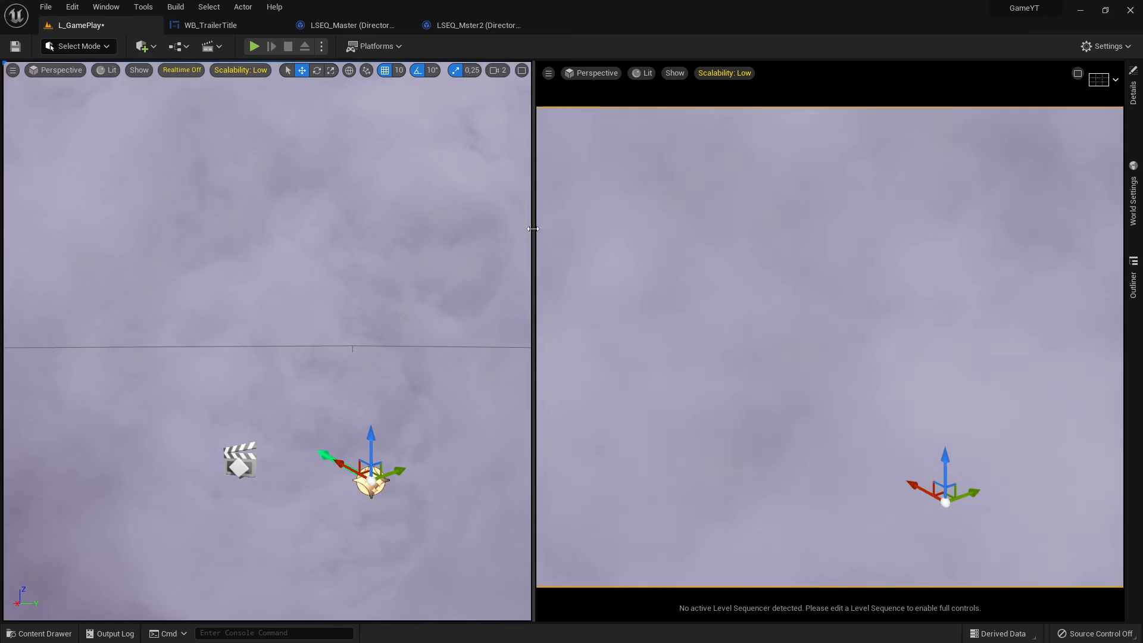
Enlarge the main level viewport and set its camera speed to 4
left_click_drag(626, 235, 846, 248)
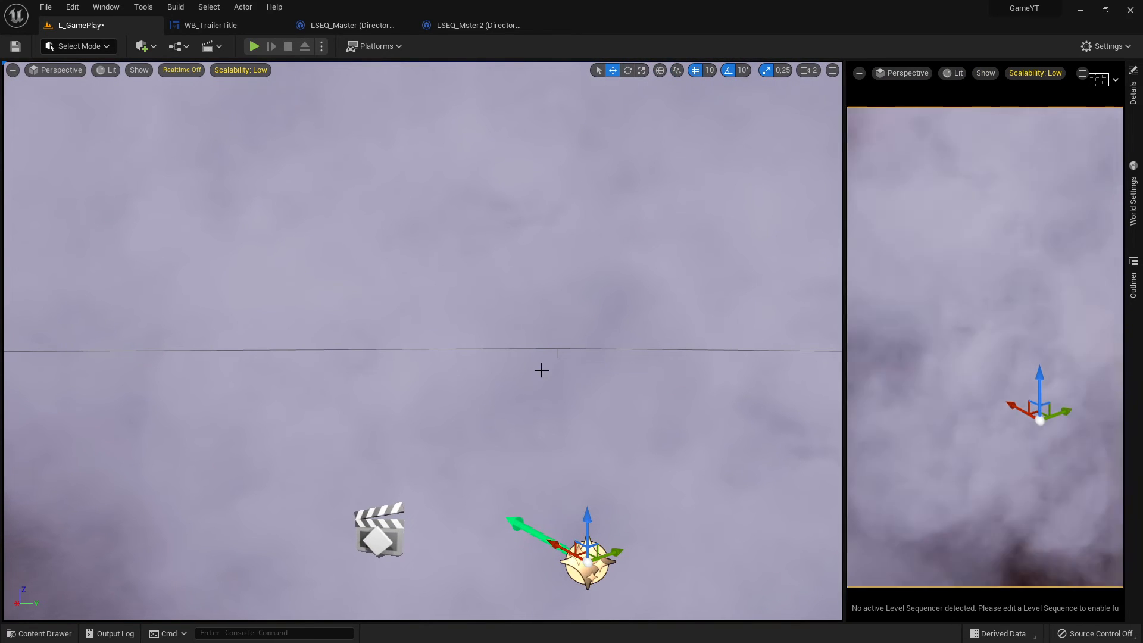
right_click_drag(541, 370, 499, 416)
left_click(808, 71)
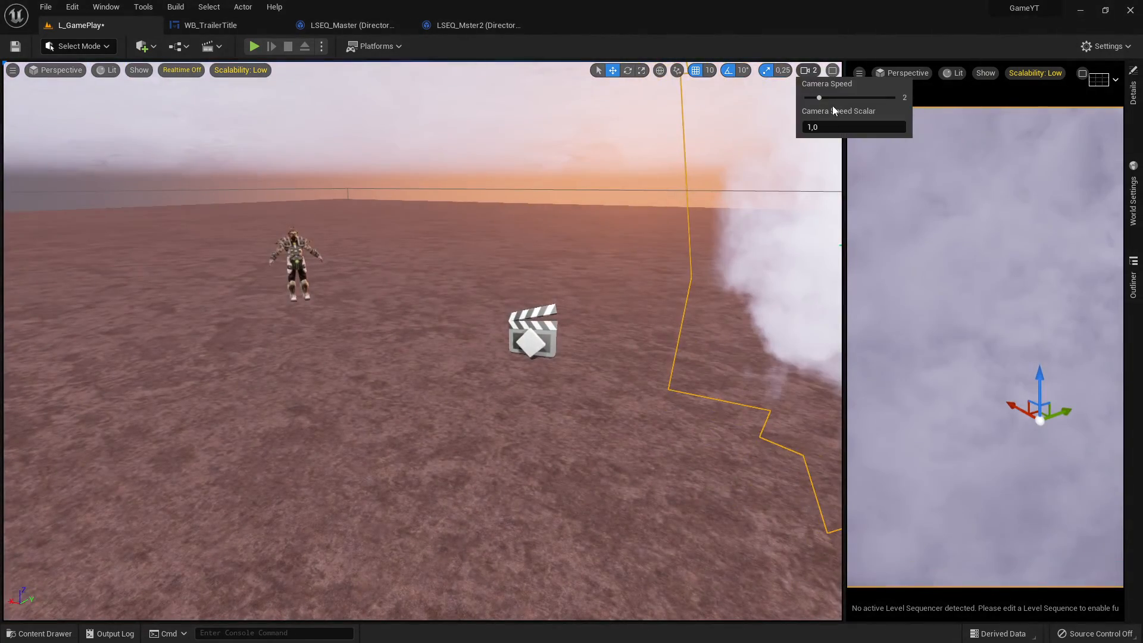
right_click_drag(646, 259, 729, 256)
right_click_drag(500, 391, 455, 407)
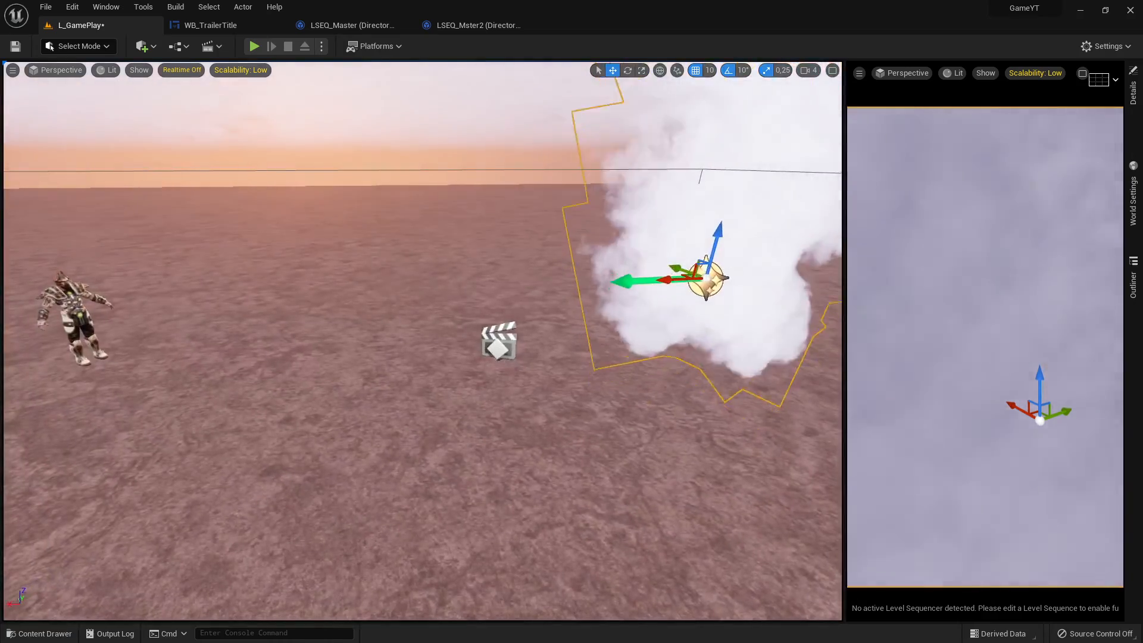
Delete the existing level sequence actor and place LSEQ_Mster2 from the Cinematics folder on the ground in its place
left_click(499, 346)
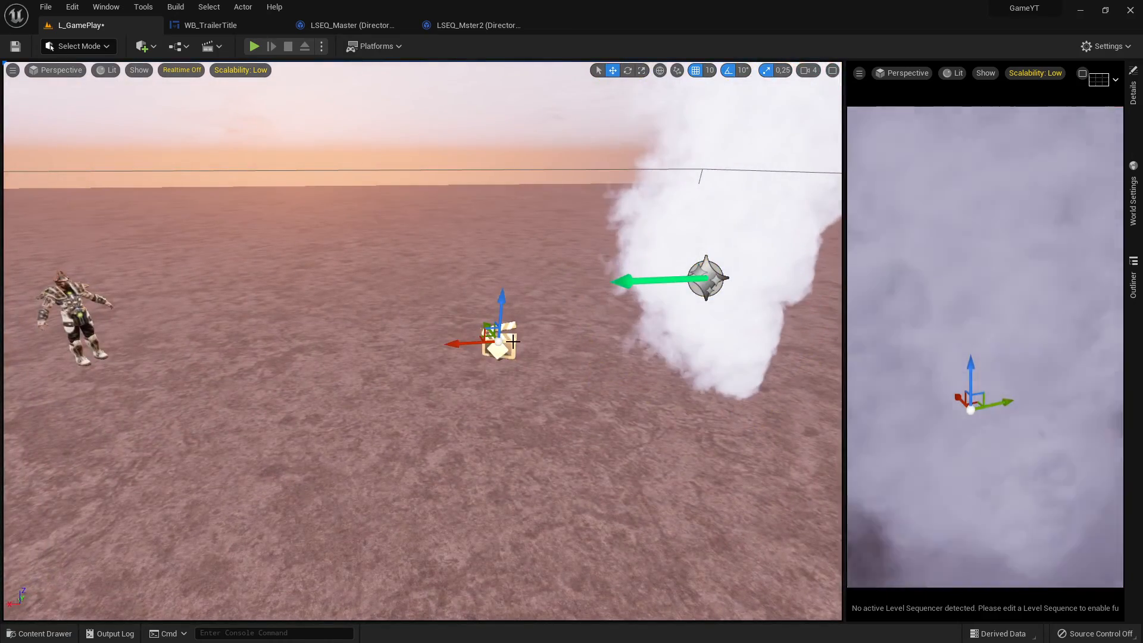
key("Delete")
key("ctrl+space")
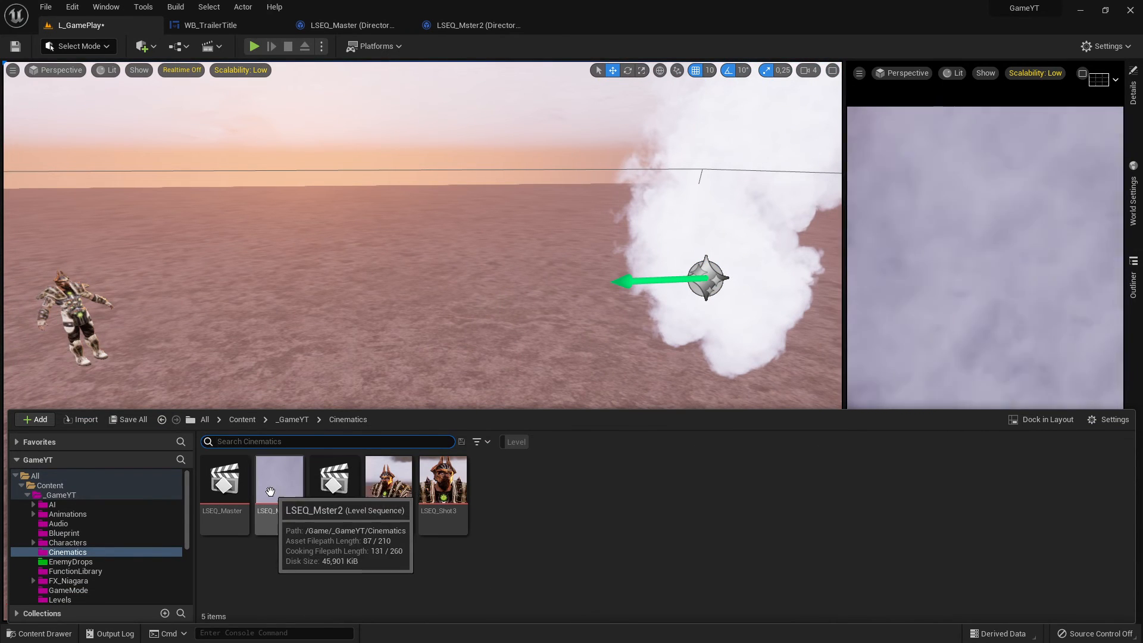
left_click_drag(270, 490, 461, 328)
left_click_drag(468, 409, 474, 289)
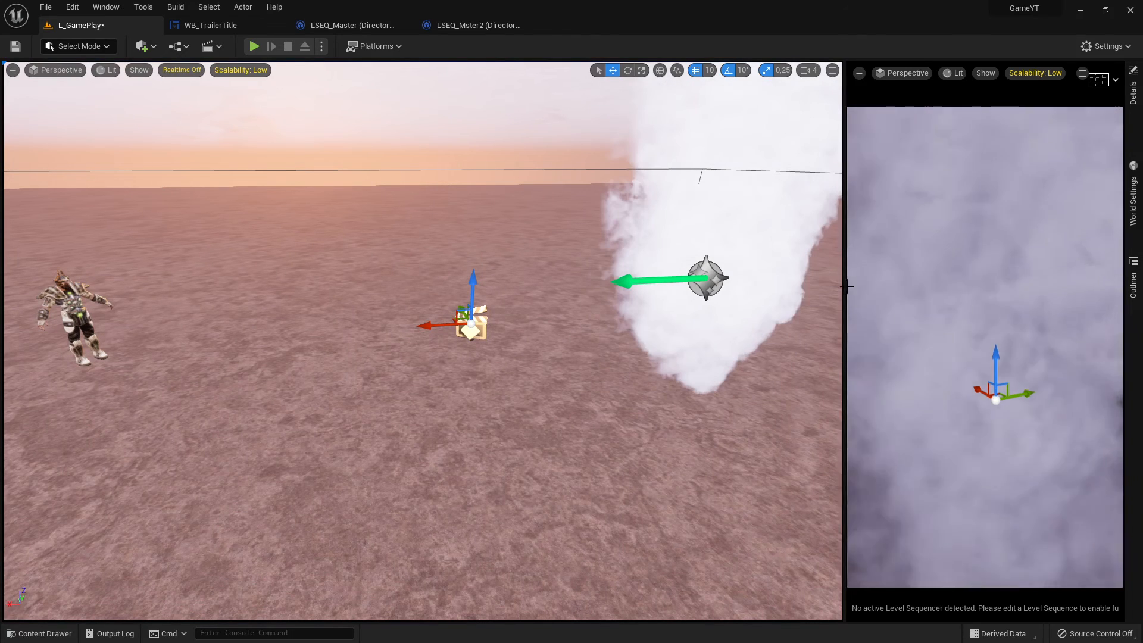
Give the cinematic viewport more width, play the level to test the placed sequence, and stop it
left_click_drag(845, 280, 731, 283)
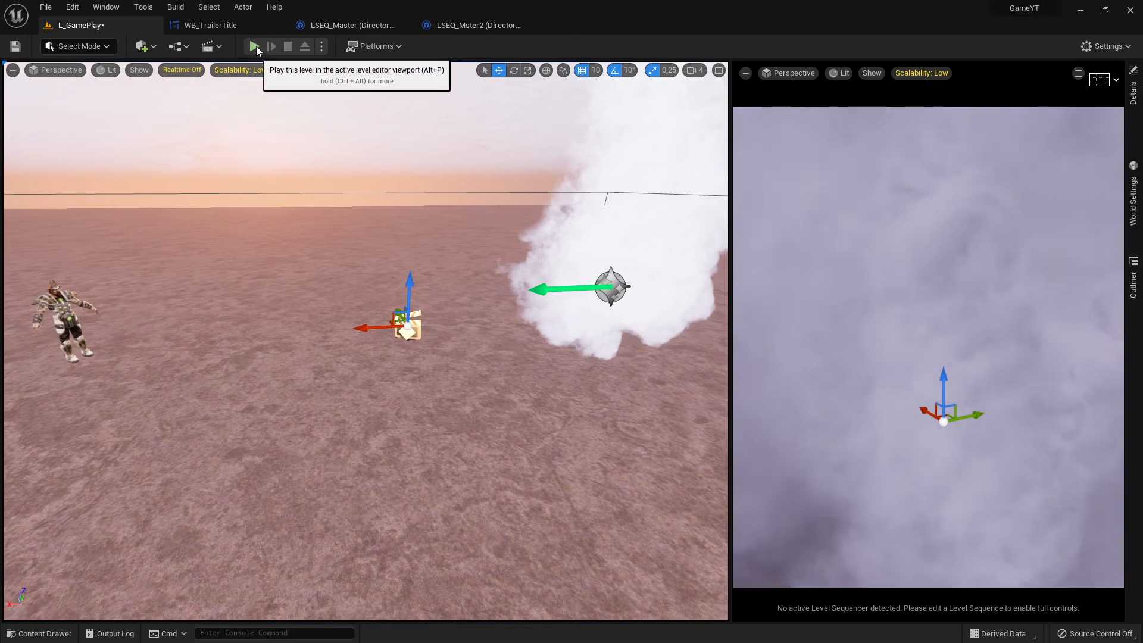
left_click(255, 46)
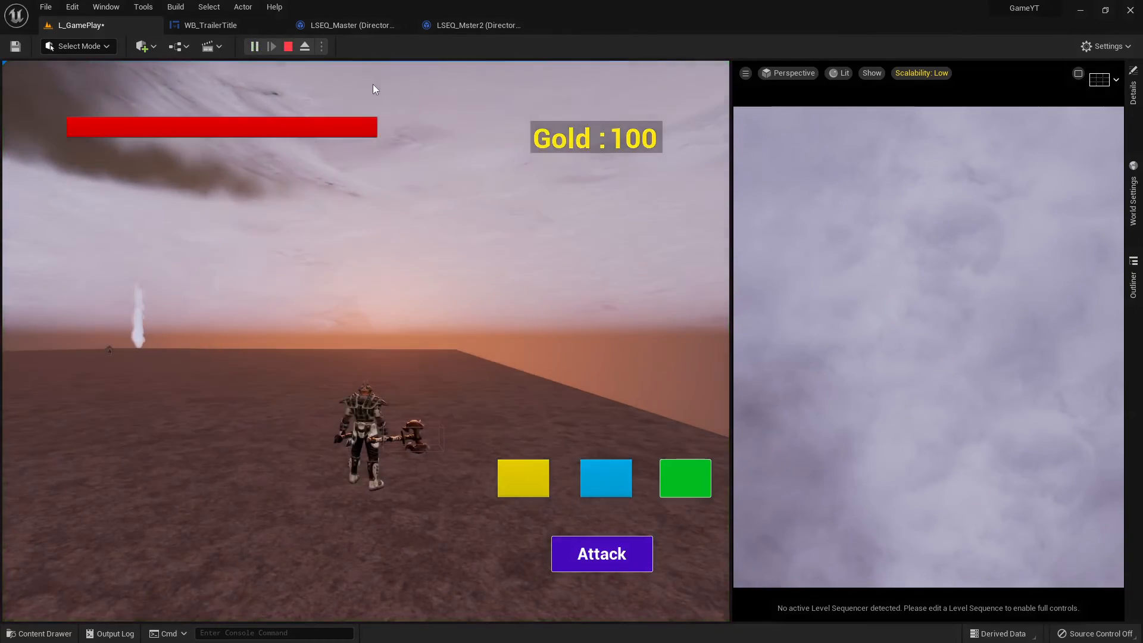
key("Escape")
Enable Auto Play on the LSEQ_Mster2 actor in the level
key("w")
right_click_drag(366, 368, 288, 344)
key("f")
right_click_drag(405, 426, 506, 425)
key("a")
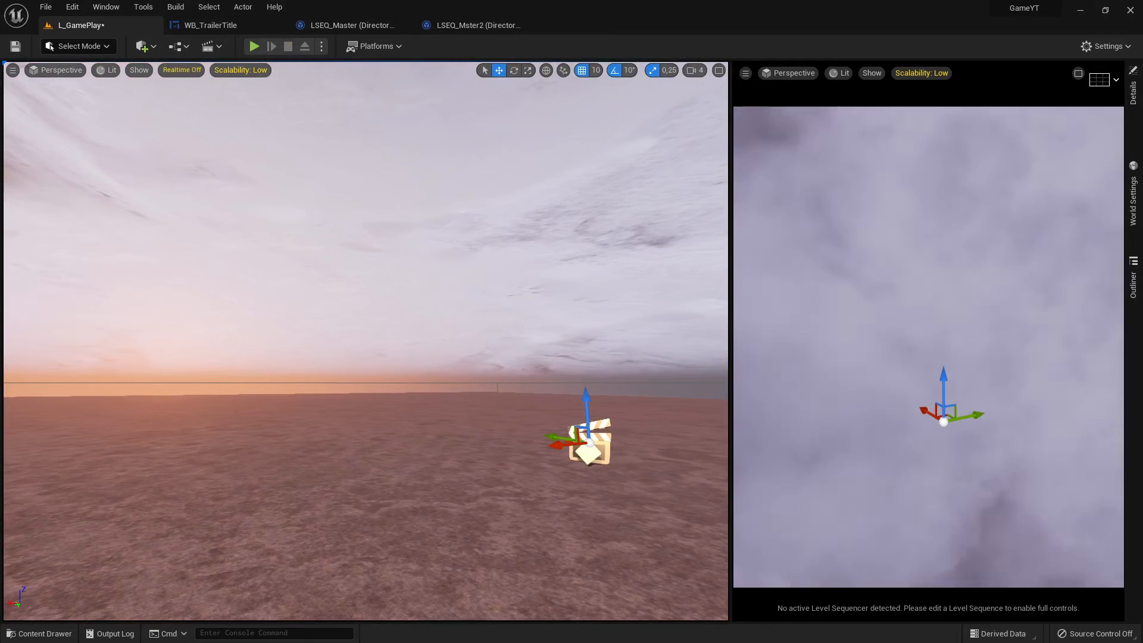
left_click(1133, 93)
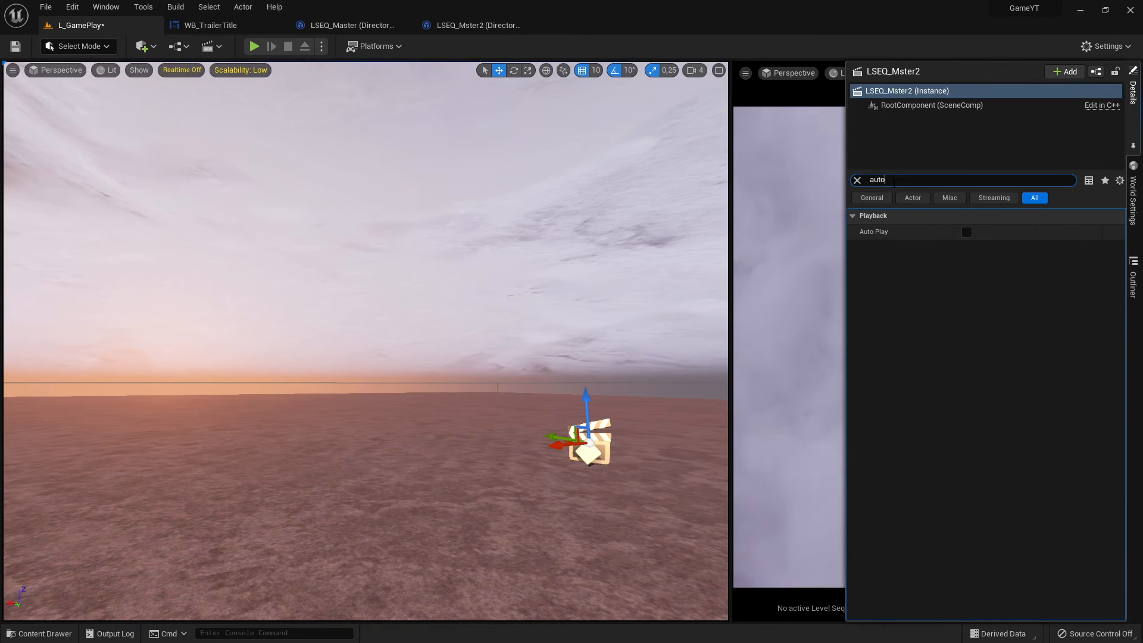
double_click(894, 181)
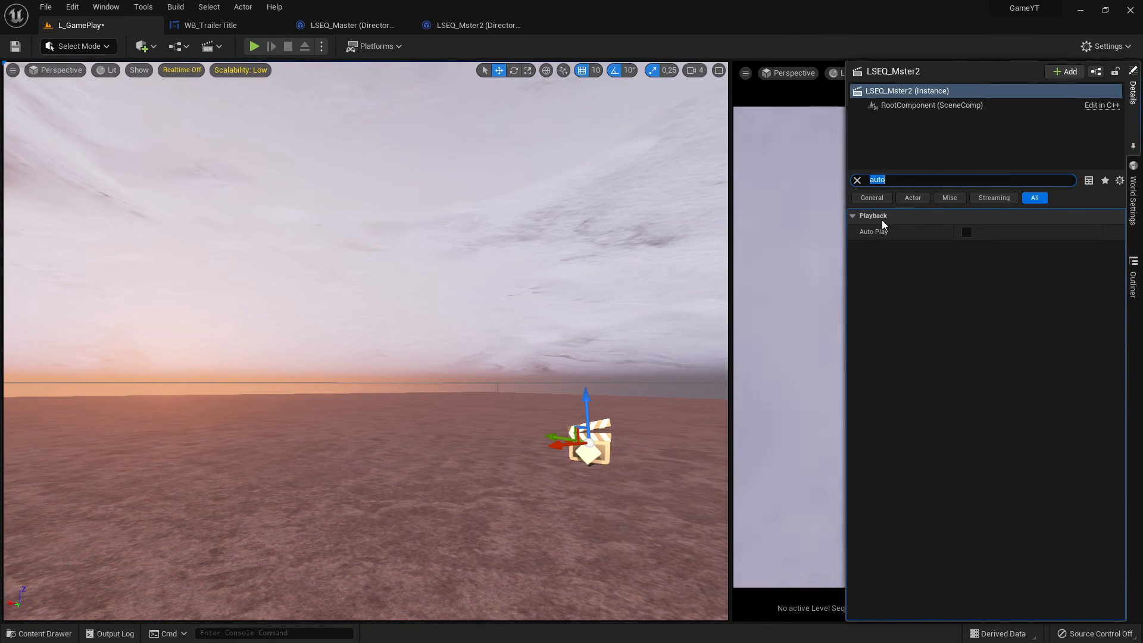
left_click(966, 232)
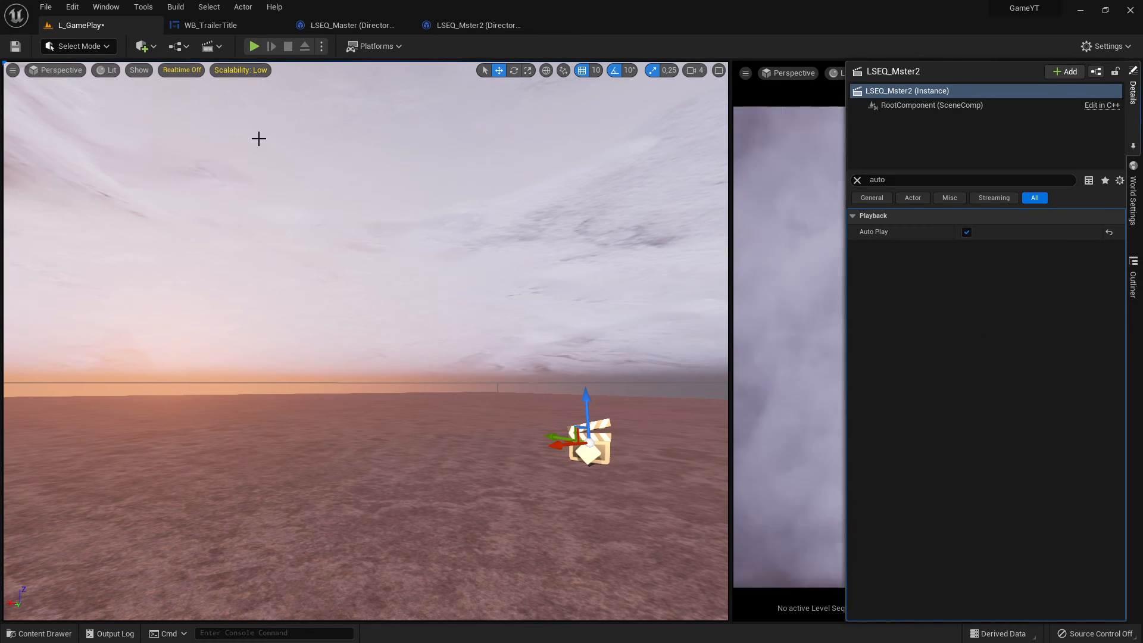
Play the level to watch the trailer, enlarge the play viewport while it runs, and stop the session
left_click(252, 47)
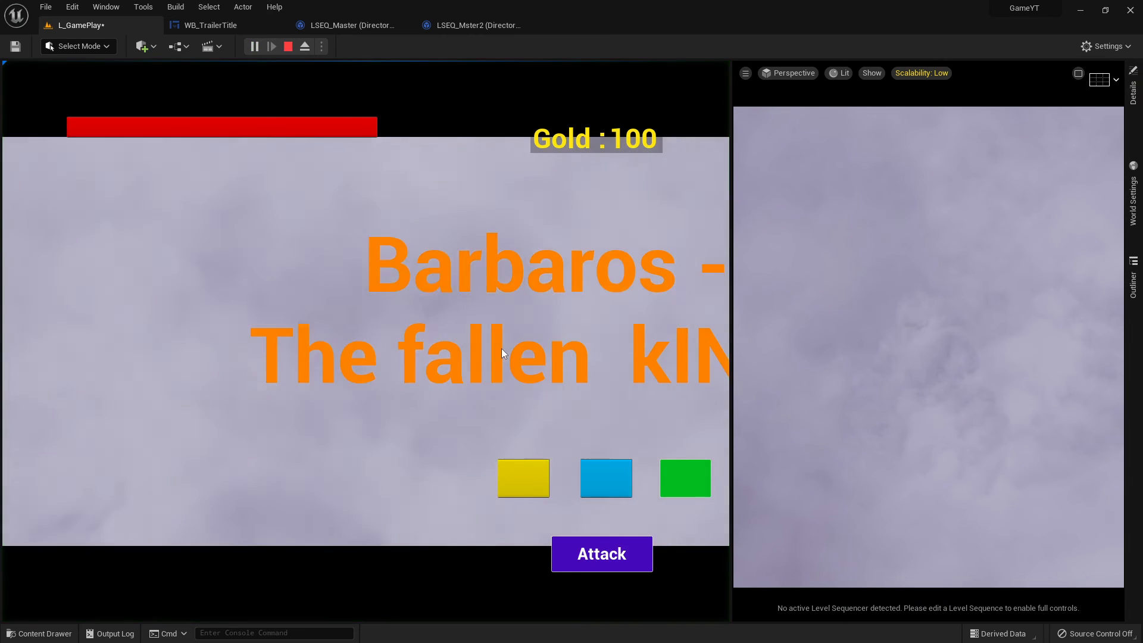
left_click(760, 280)
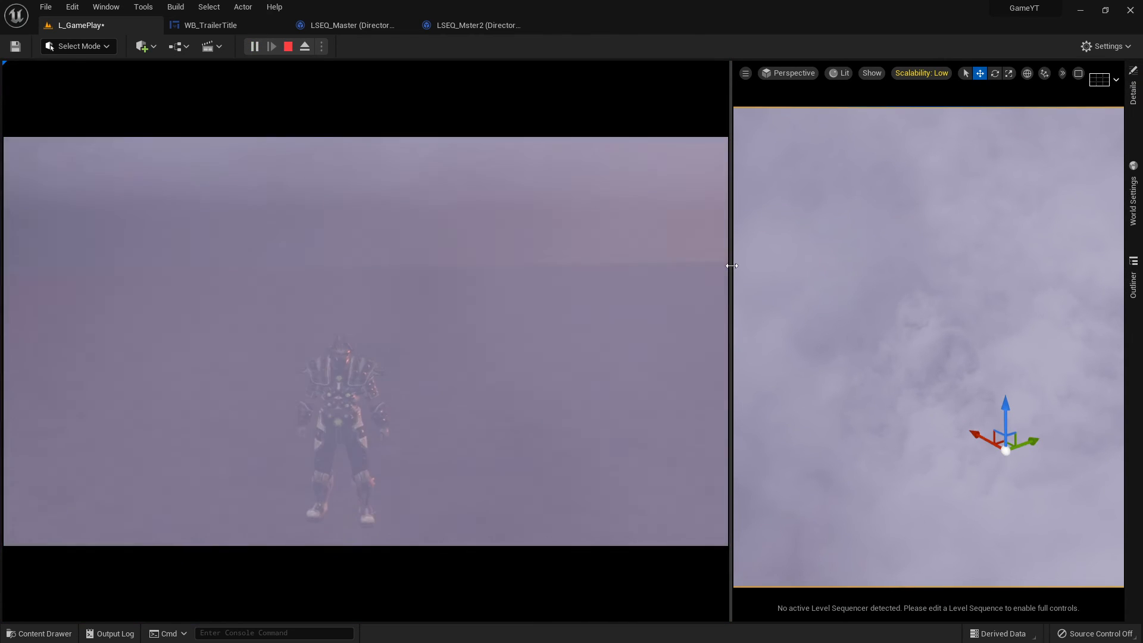
left_click_drag(732, 266, 866, 265)
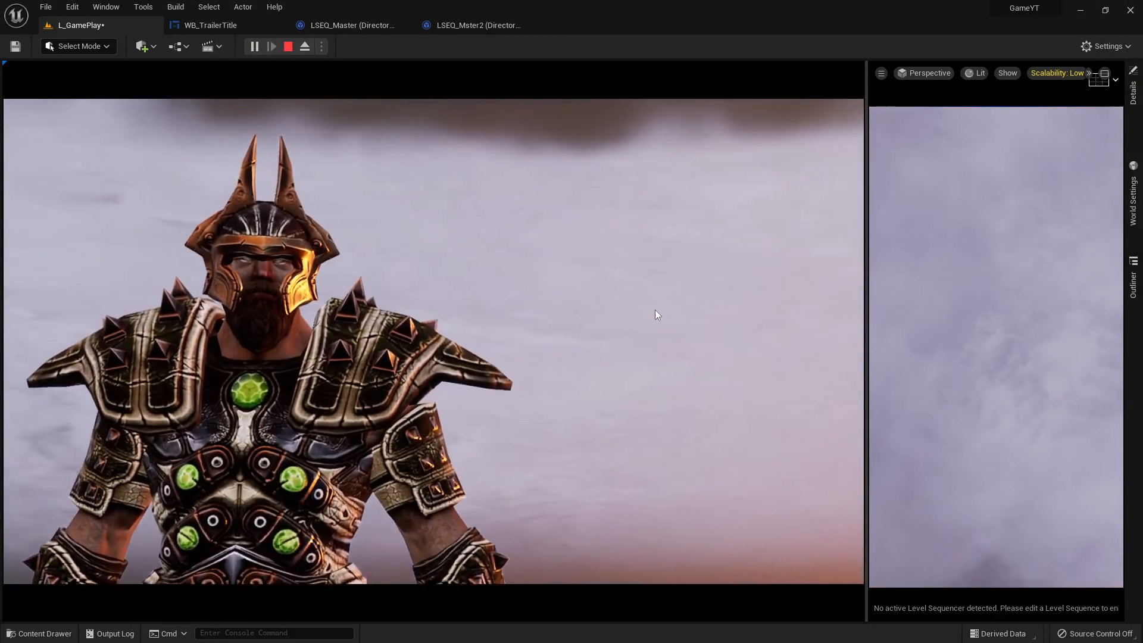
left_click(288, 46)
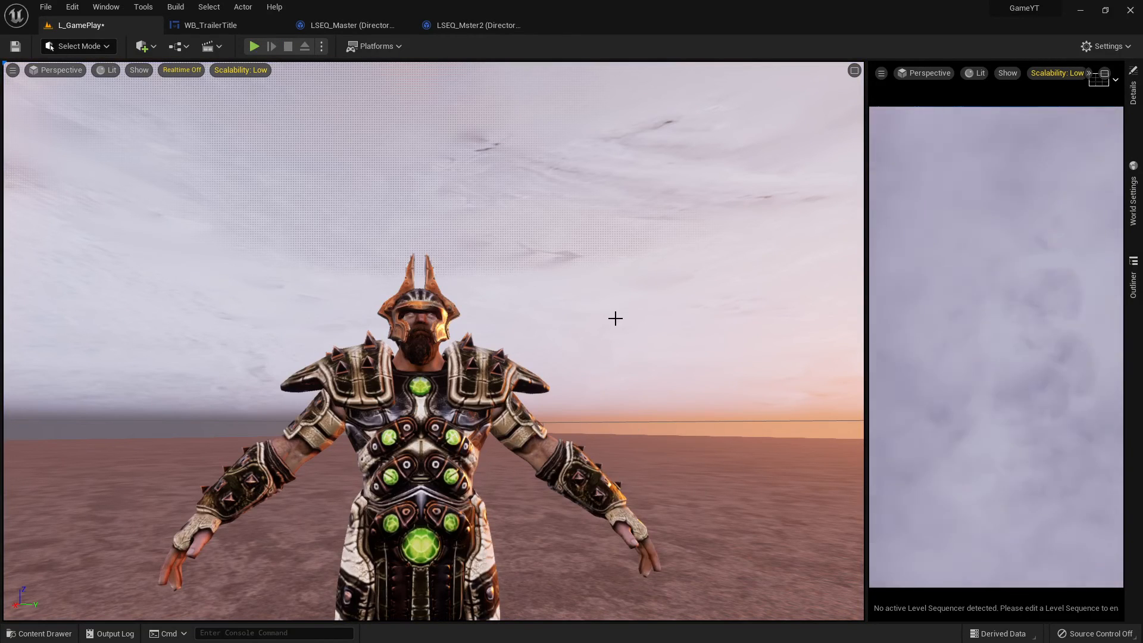
Set the Default Pawn Class of the GM_GamePlay game mode to None in the world settings
left_click(1133, 99)
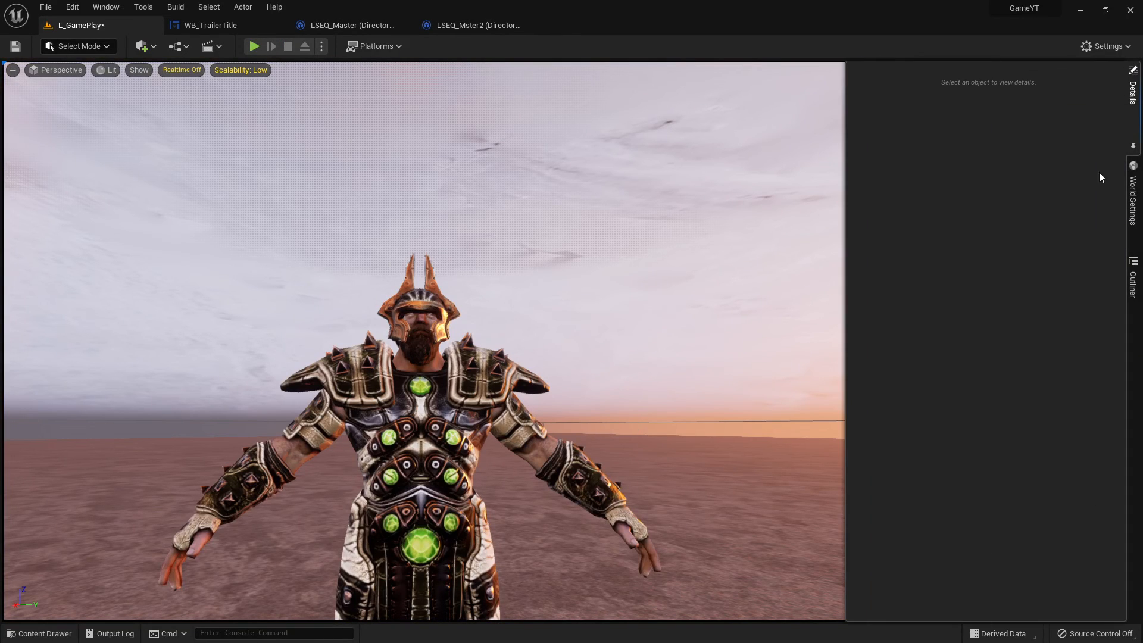
left_click(1131, 189)
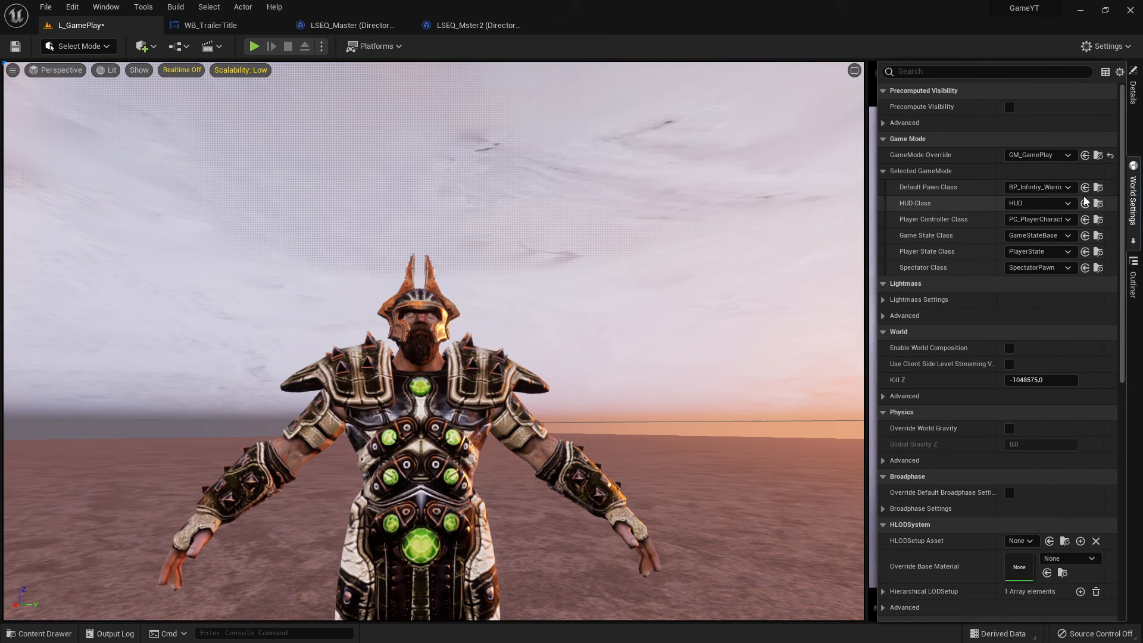
left_click(1039, 187)
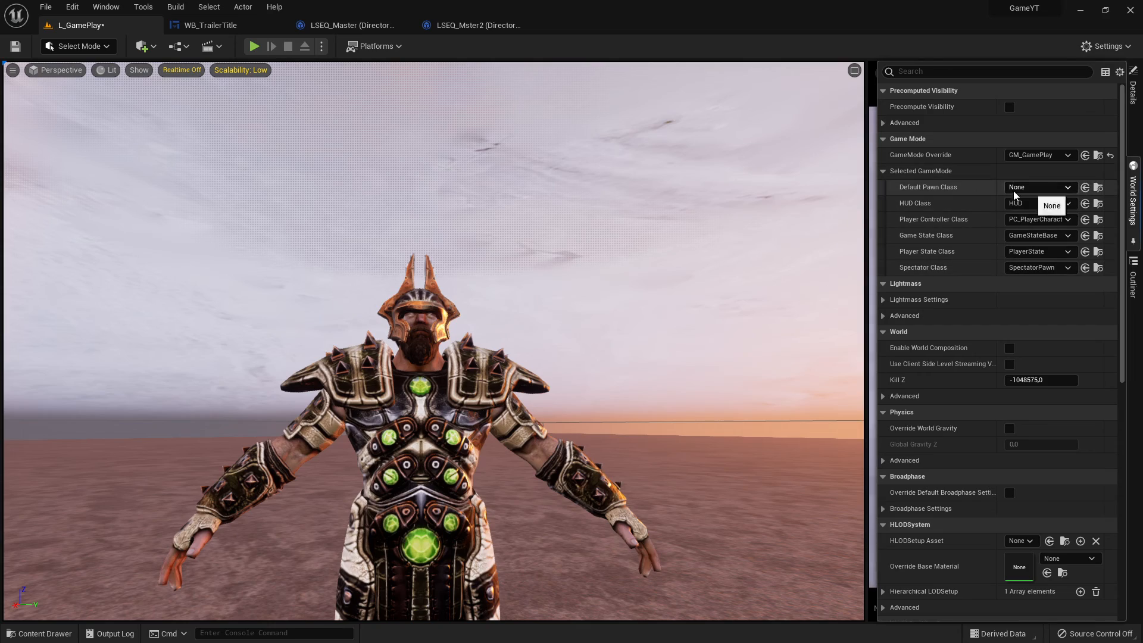
Play the level without a default pawn to watch the trailer, and stop the session
right_click_drag(548, 265, 438, 325)
key("s")
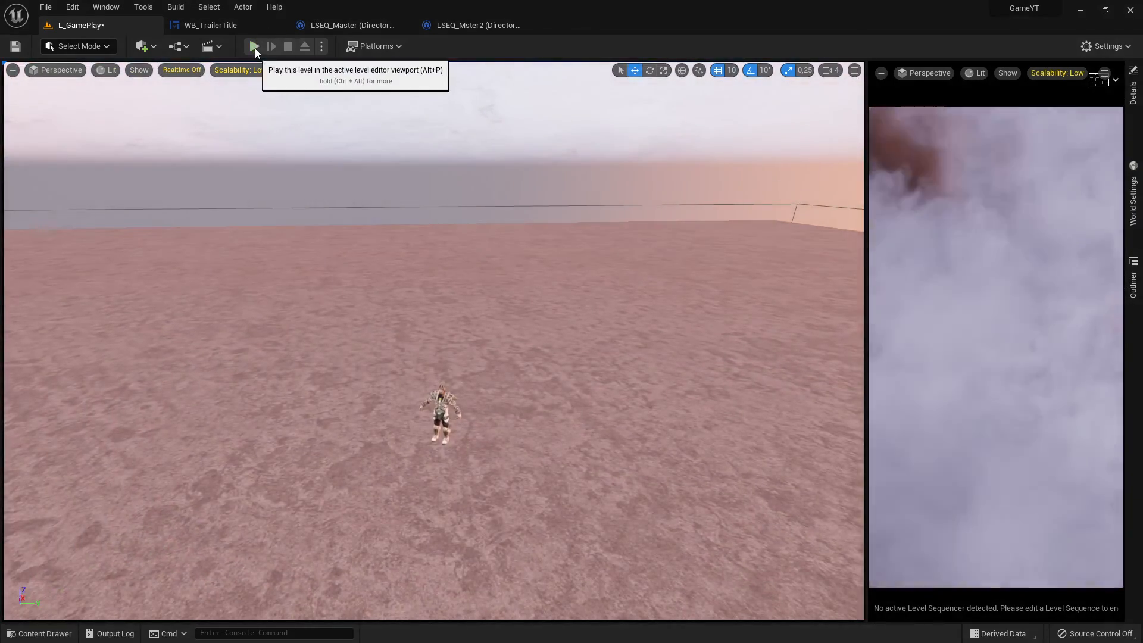
left_click(254, 47)
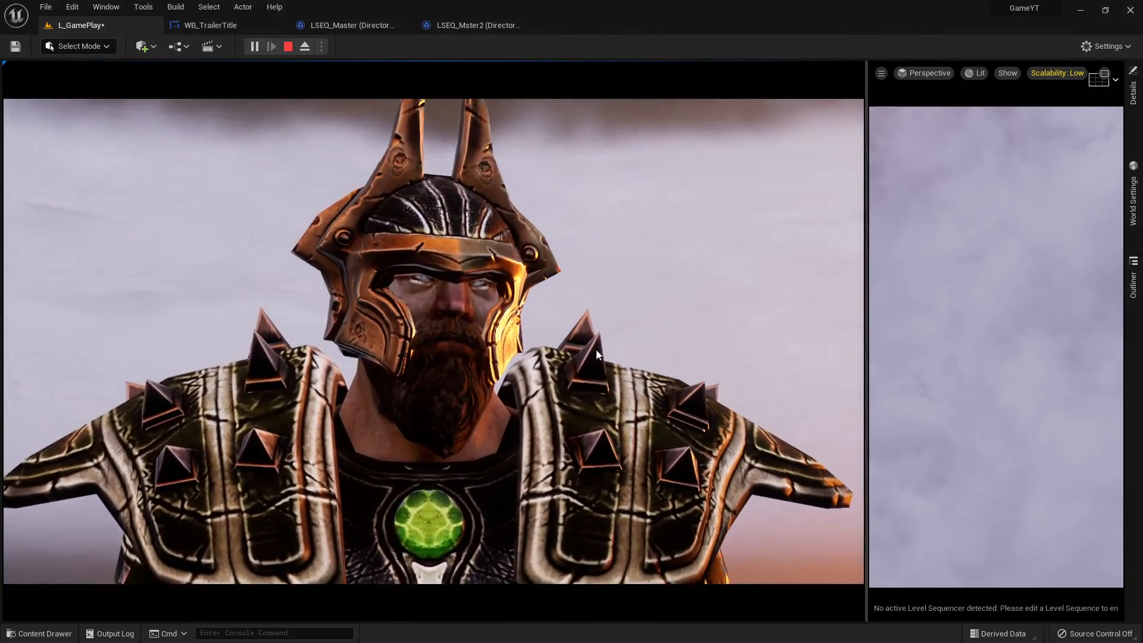
key("Escape")
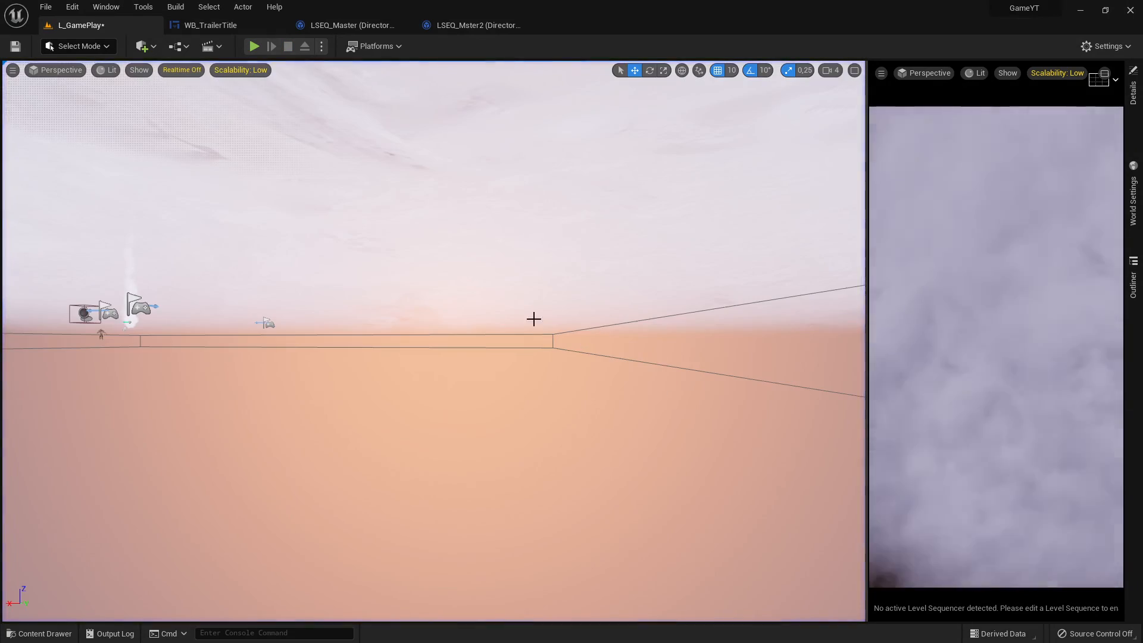
Narrow the main viewport and set the game mode's Default Pawn Class back to BP_Infintiy_Warrior
right_click_drag(533, 319, 511, 403)
key("s")
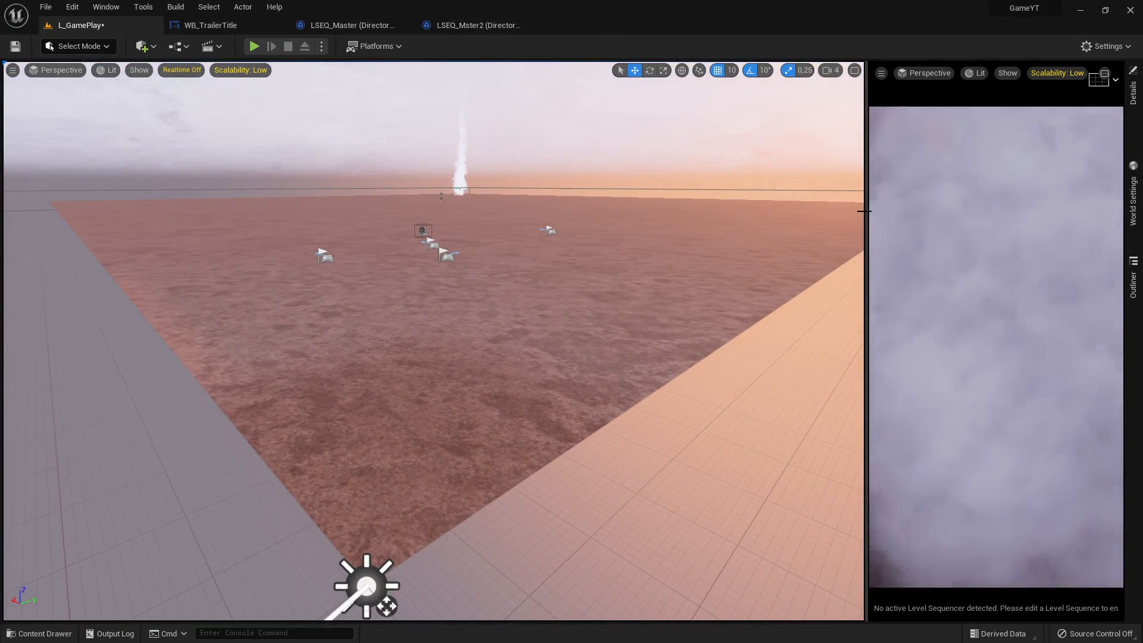
left_click_drag(866, 211, 620, 232)
left_click(1133, 89)
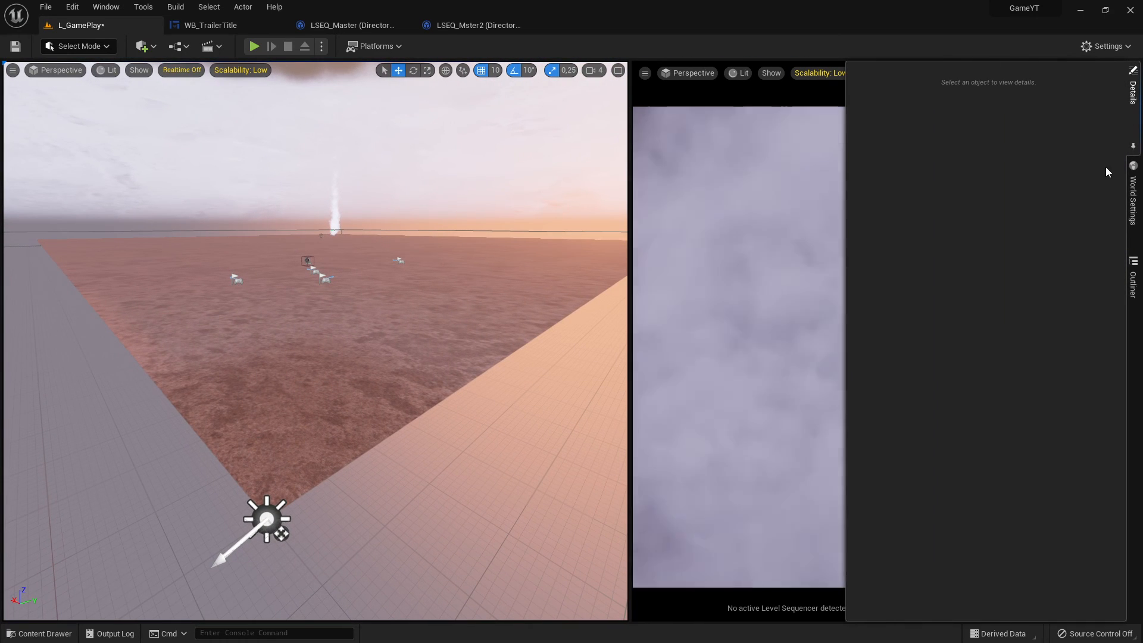
left_click(1133, 191)
left_click(1039, 187)
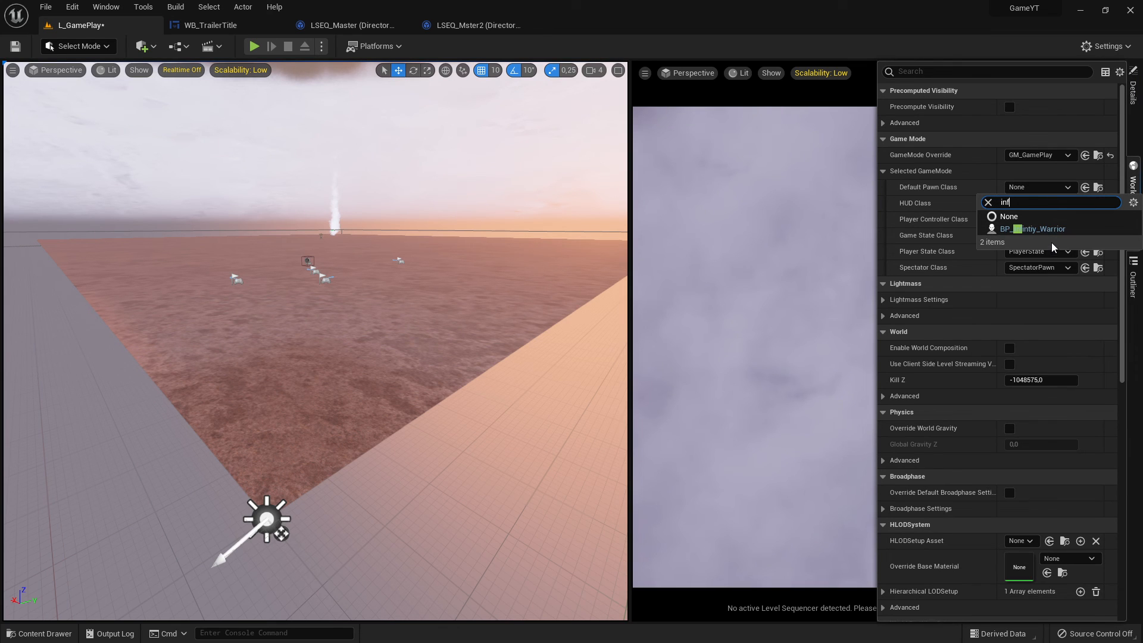
left_click(1047, 229)
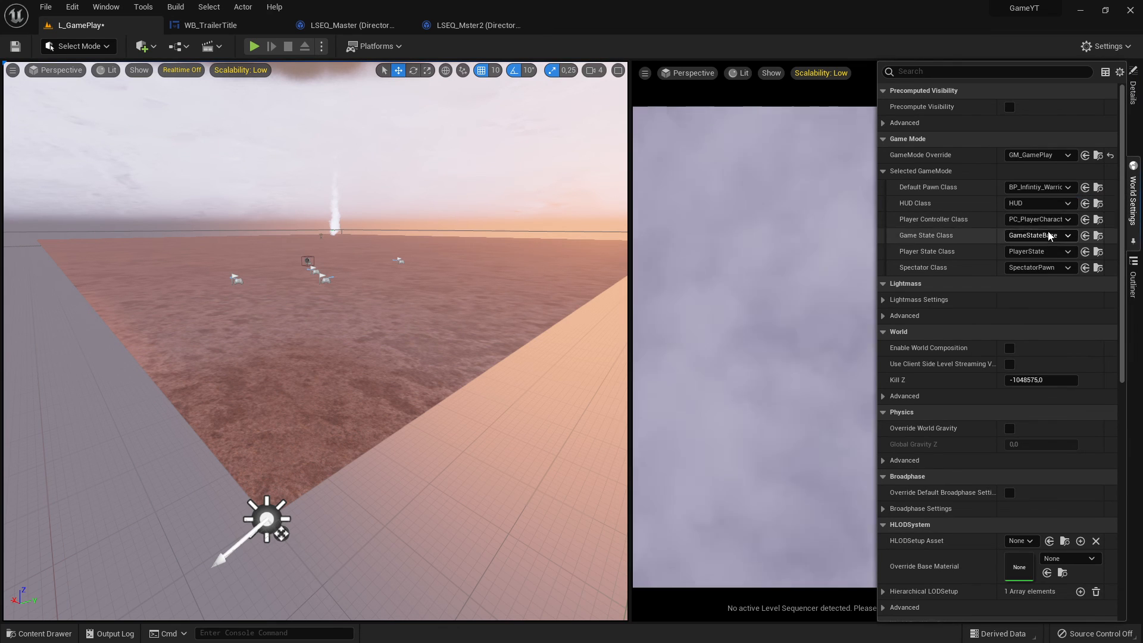
Play the level again and review the sequencer event nodes in the LSEQ_Master and LSEQ_Mster2 director blueprints
left_click(253, 47)
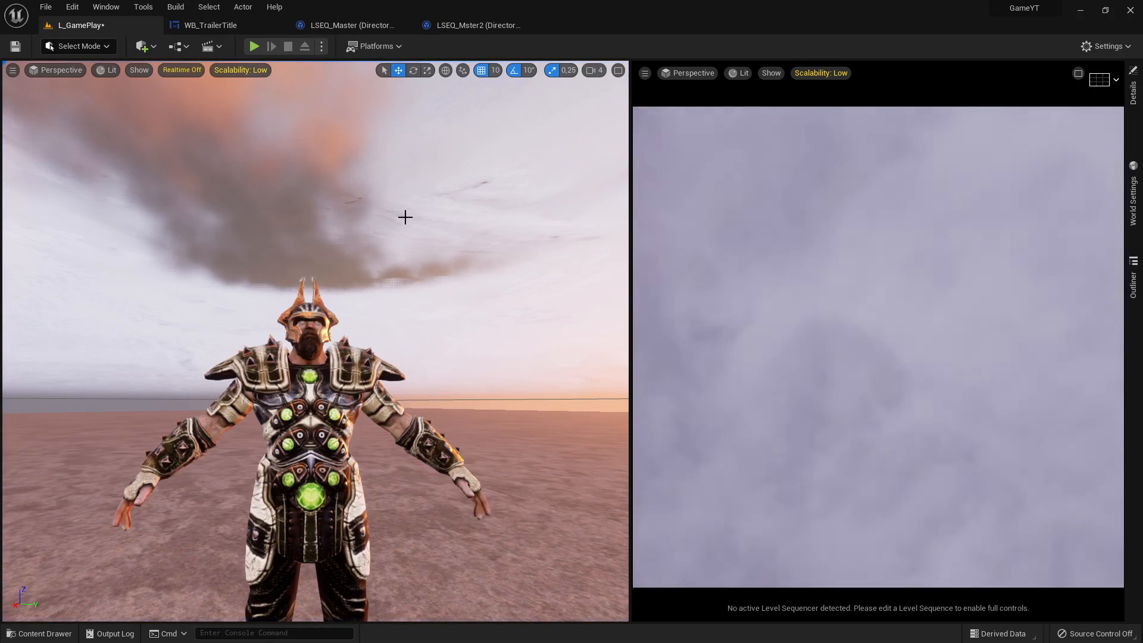
left_click(348, 28)
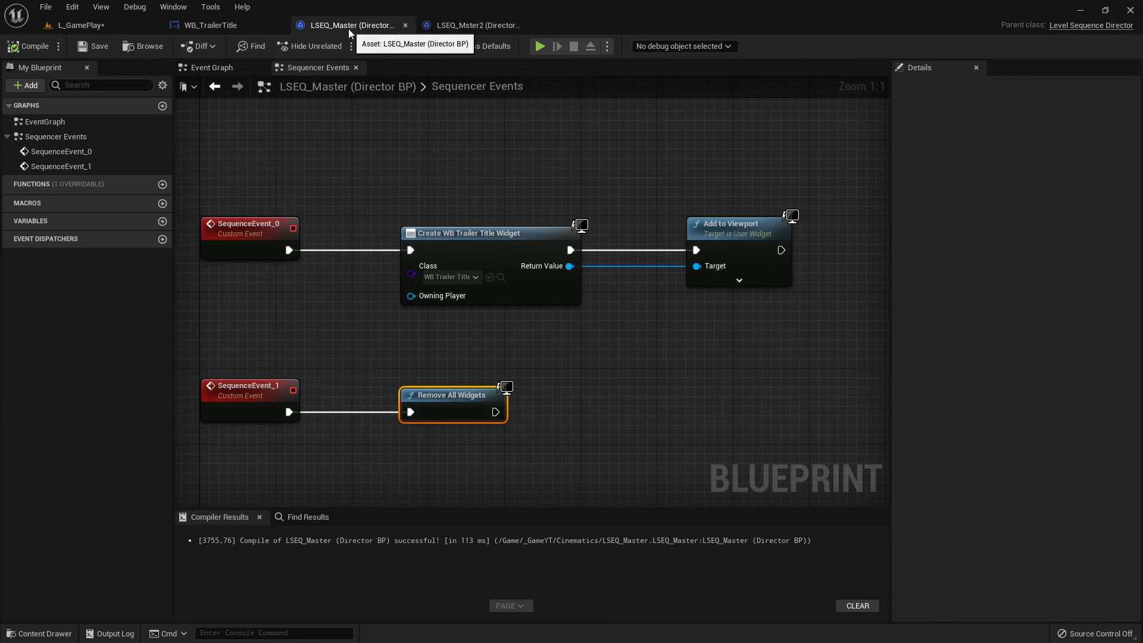
left_click(498, 27)
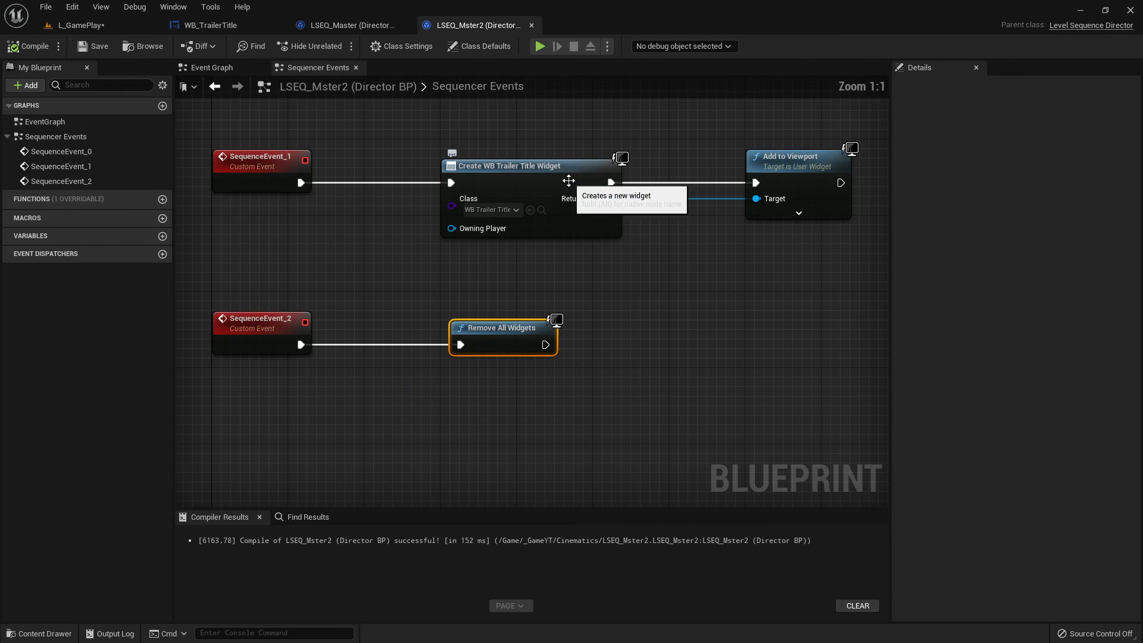
scroll(559, 146, "down", 3)
right_click_drag(546, 113, 543, 362)
scroll(540, 353, "up", 3)
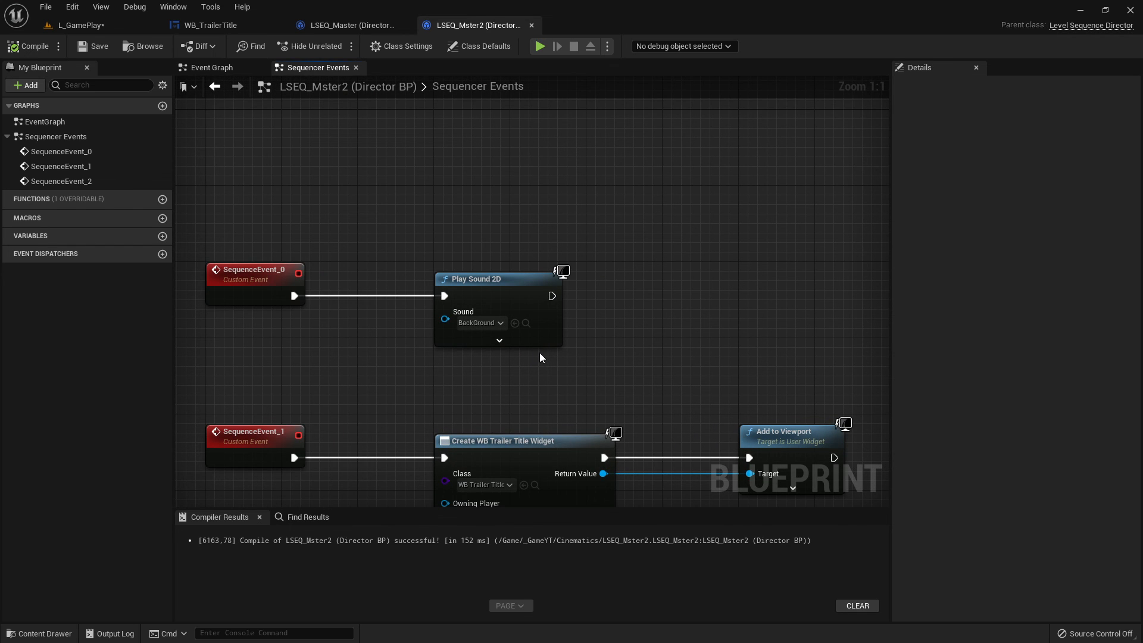
right_click_drag(539, 353, 577, 242)
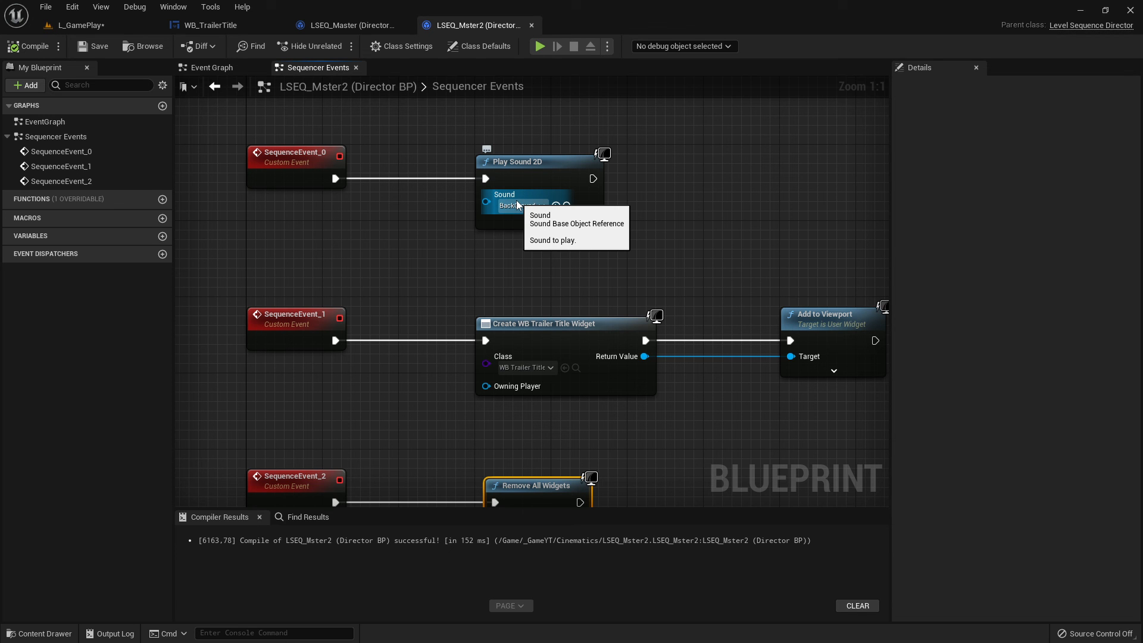
left_click(148, 46)
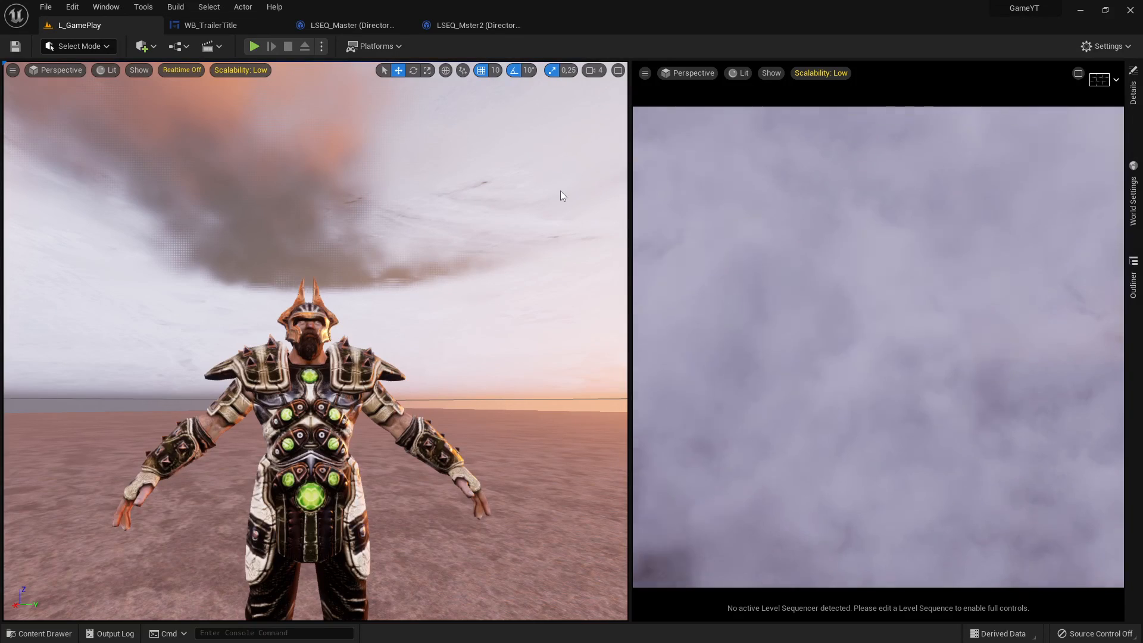
Switch to the browser and look through the Unreal Engine documentation page on cinematics and movie making, including its Sequencer Editor topics
key("alt+Tab")
key("alt+Tab")
key("alt+Tab")
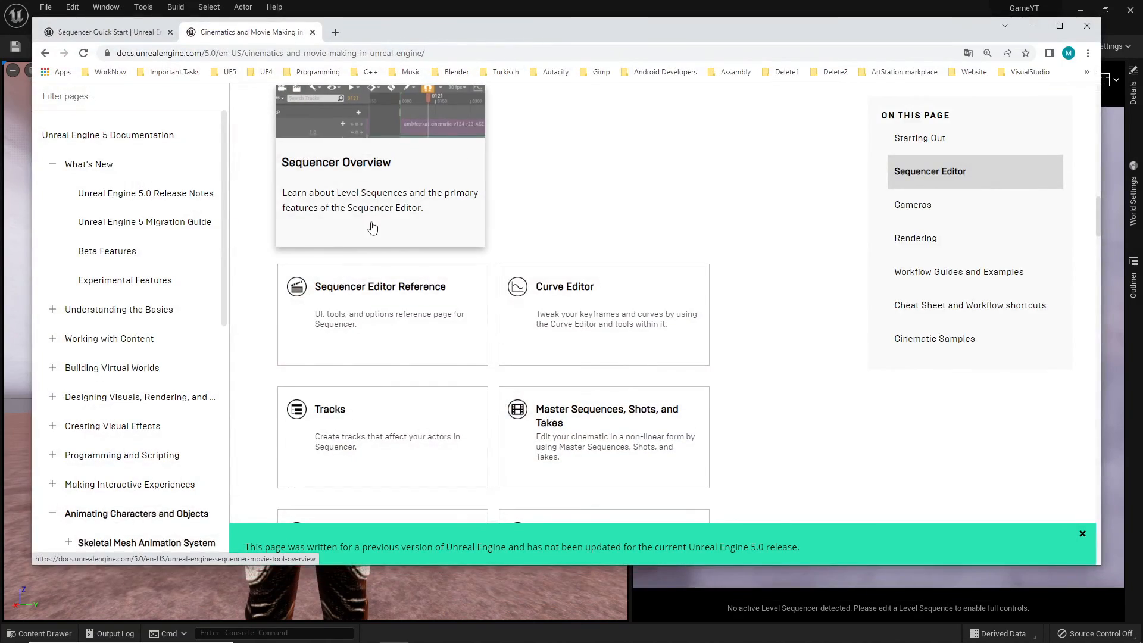
scroll(372, 228, "up", 10)
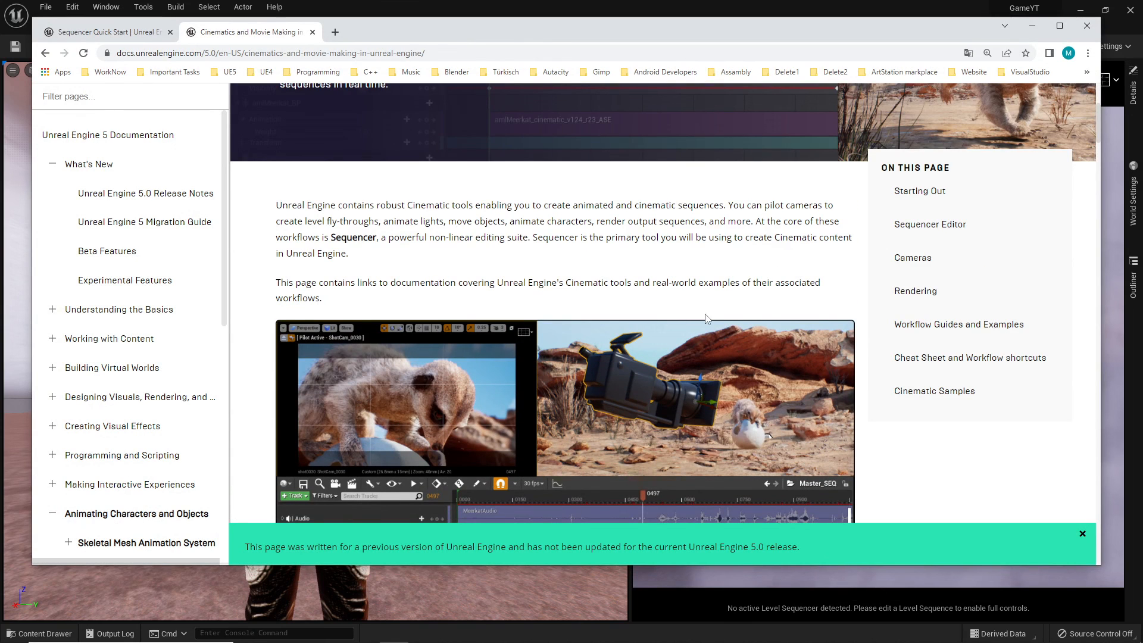
scroll(706, 319, "down", 3)
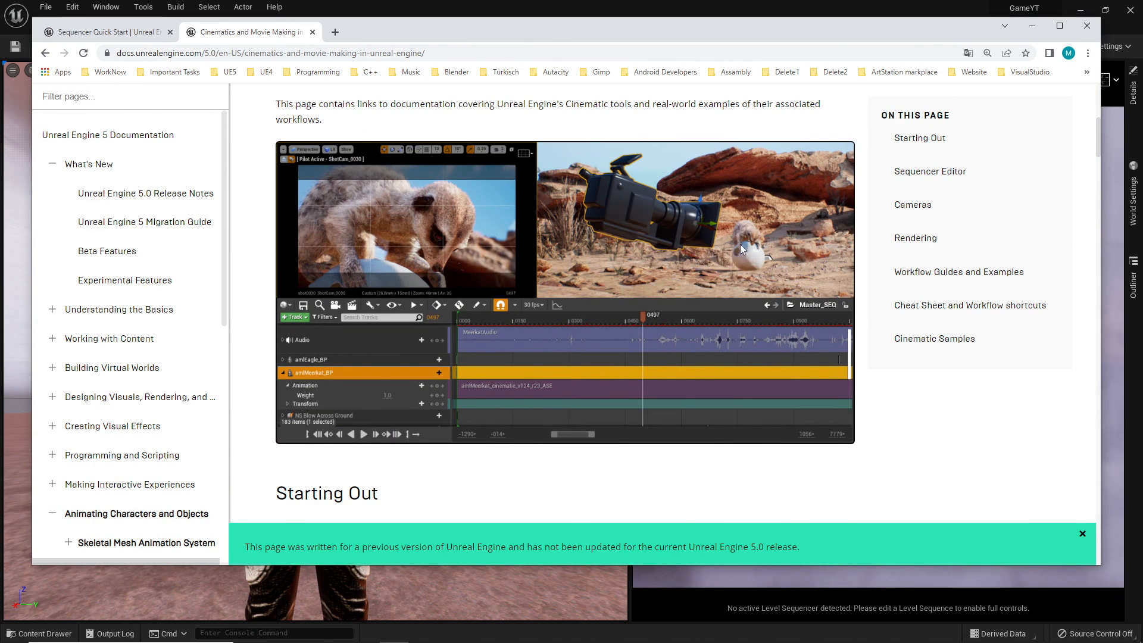
scroll(522, 234, "up", 3)
scroll(519, 304, "down", 3)
scroll(627, 378, "down", 10)
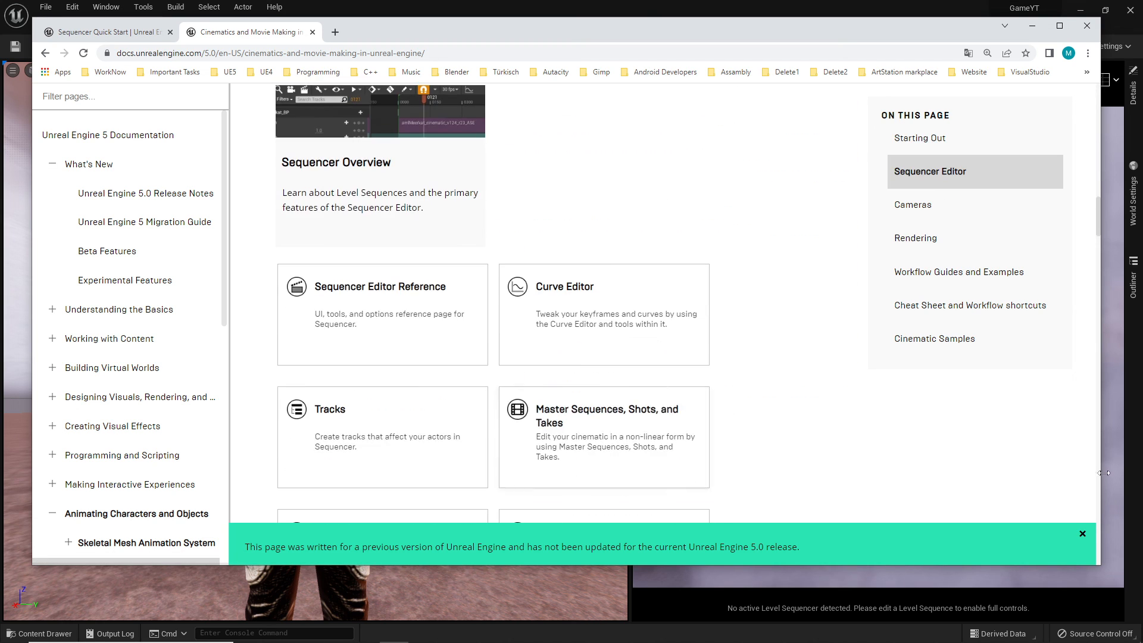